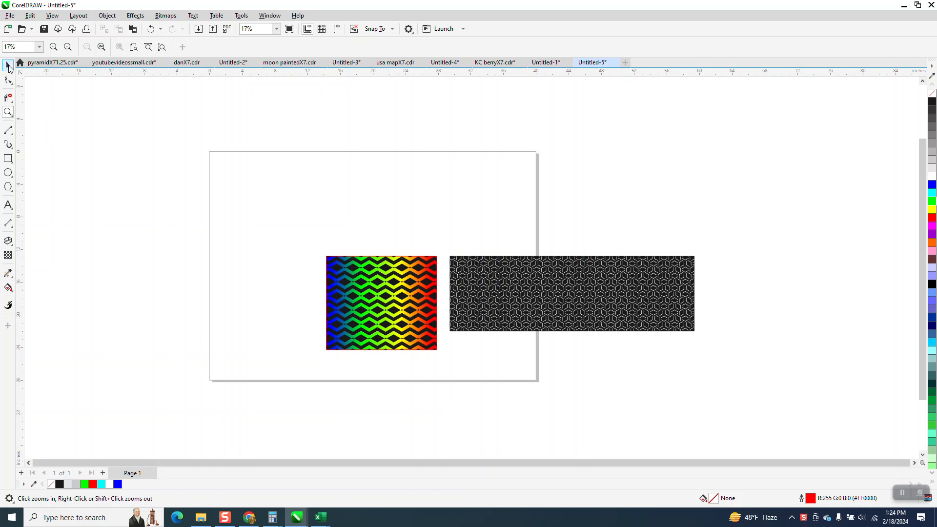
# Step: Move the rainbow zigzag pattern and the black line pattern off the page into the empty area beyond its right edge
pyautogui.moveTo(392, 268); pyautogui.dragTo(549, 144)
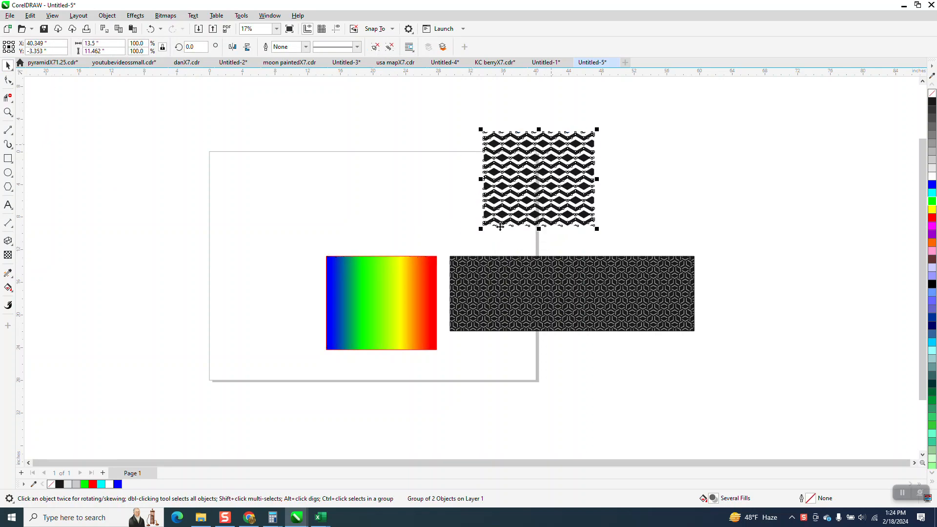
pyautogui.click(154, 29)
pyautogui.moveTo(303, 220); pyautogui.dragTo(436, 366)
pyautogui.moveTo(431, 291); pyautogui.dragTo(675, 161)
pyautogui.moveTo(605, 277); pyautogui.dragTo(724, 255)
# Step: Draw a six-sided polygon near the middle of the page and set its height to 10 inches, keeping its proportions
pyautogui.click(8, 112)
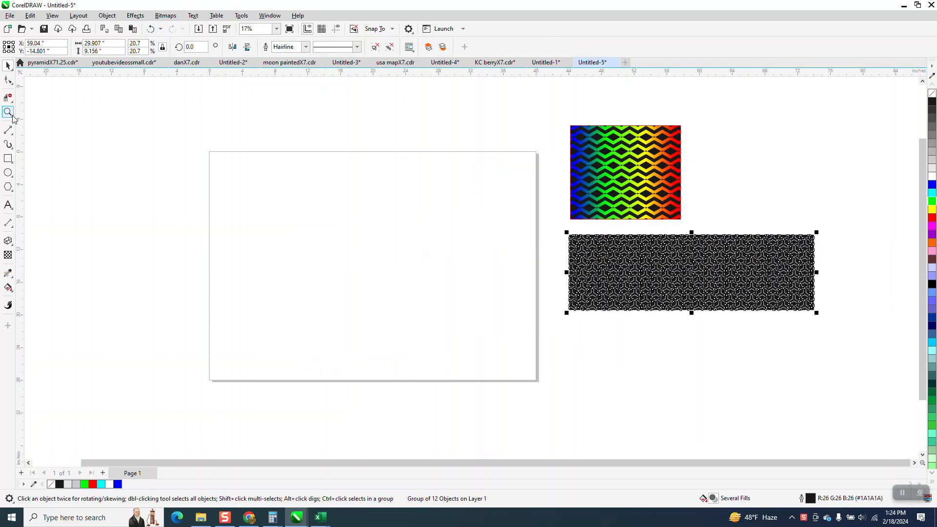
pyautogui.moveTo(210, 149); pyautogui.dragTo(633, 398)
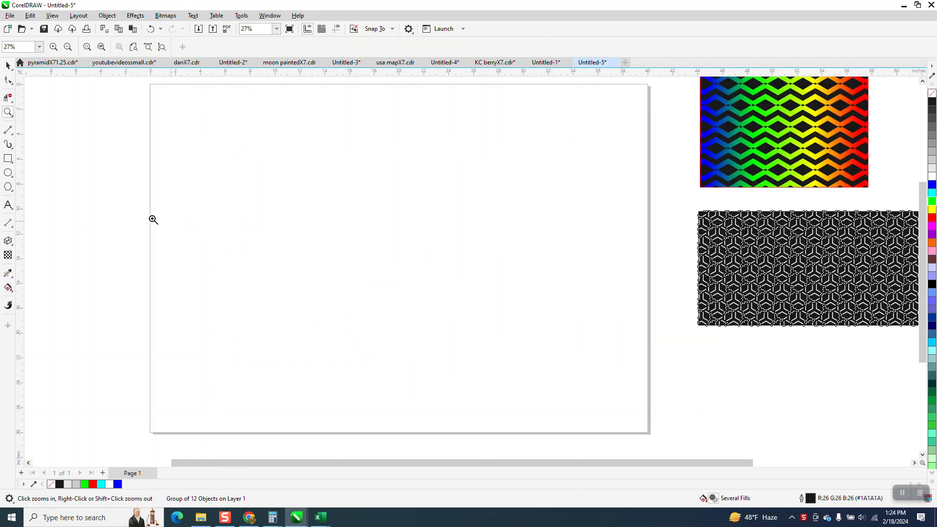
pyautogui.click(8, 187)
pyautogui.moveTo(439, 170); pyautogui.dragTo(374, 299)
pyautogui.click(102, 43)
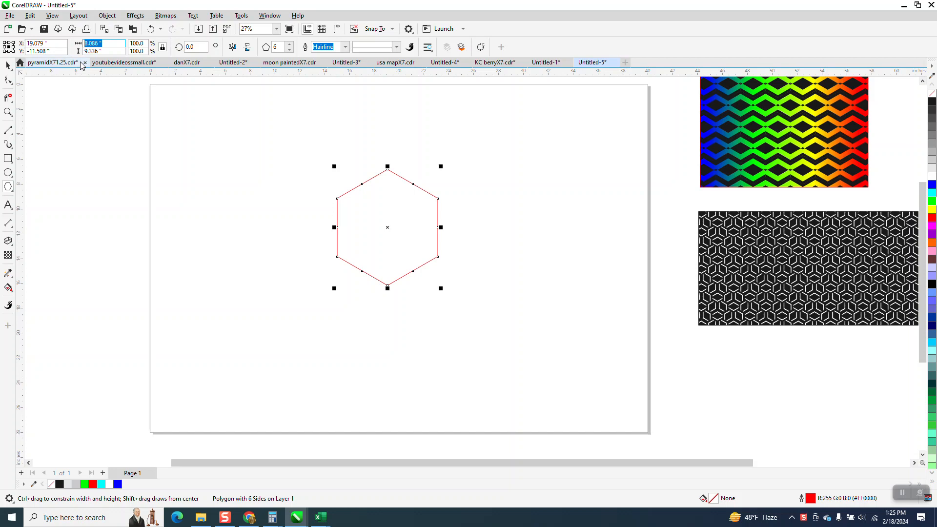
pyautogui.press('Tab')
pyautogui.write('10')
pyautogui.press('Return')
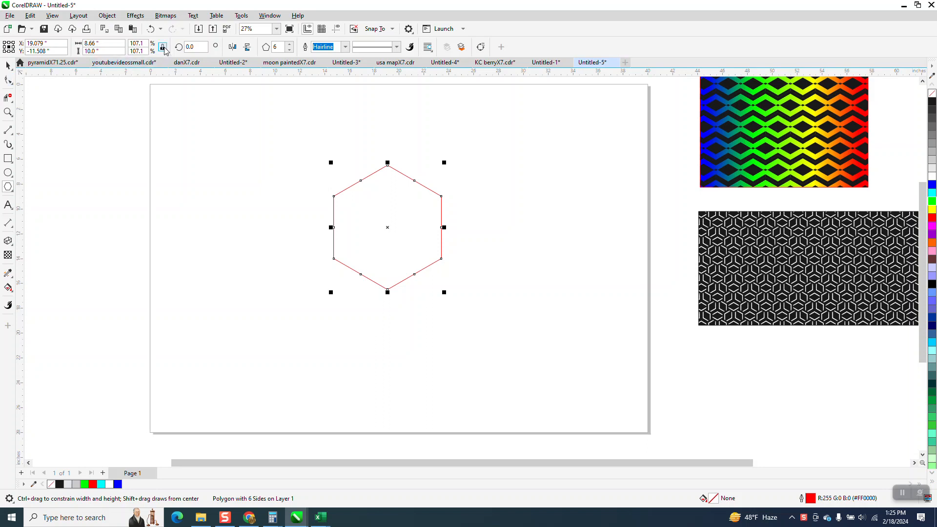
# Step: Change the hexagon's outline colour to black
pyautogui.click(8, 113)
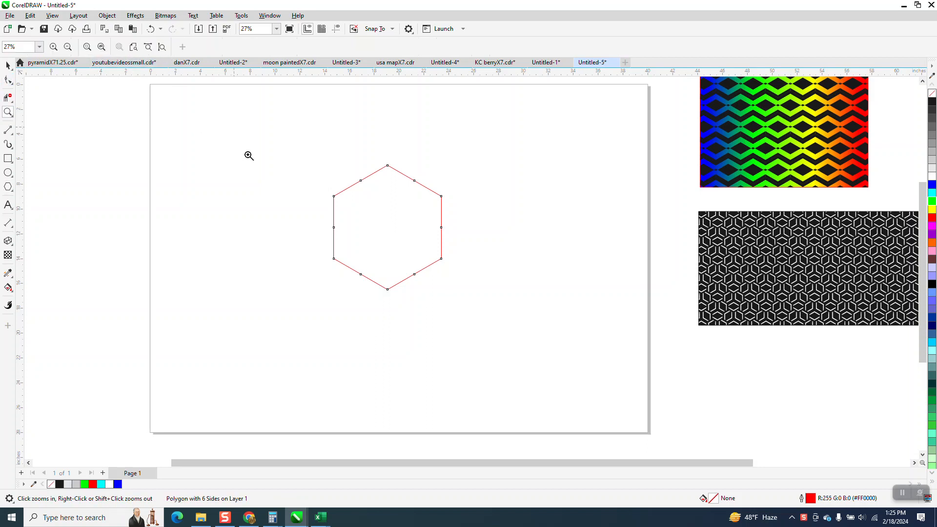
pyautogui.moveTo(247, 153); pyautogui.dragTo(585, 373)
pyautogui.doubleClick(8, 65)
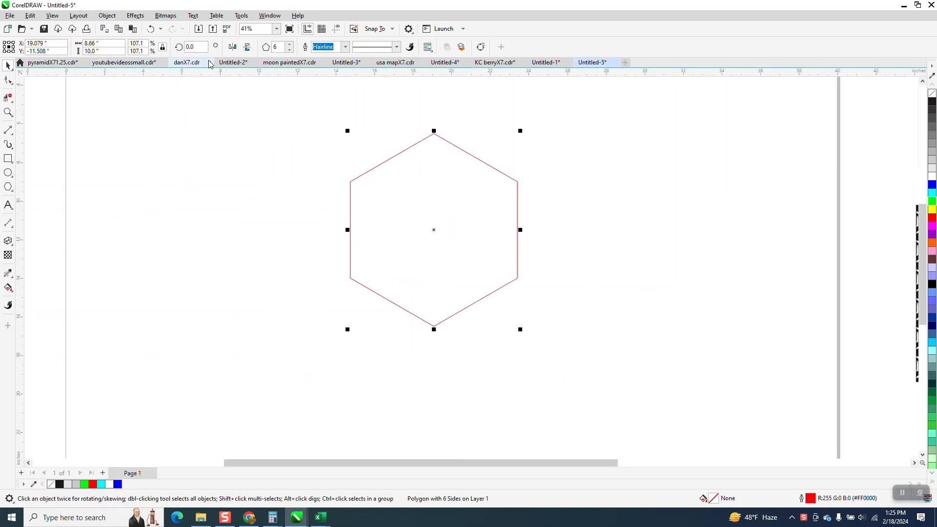
pyautogui.rightClick(932, 104)
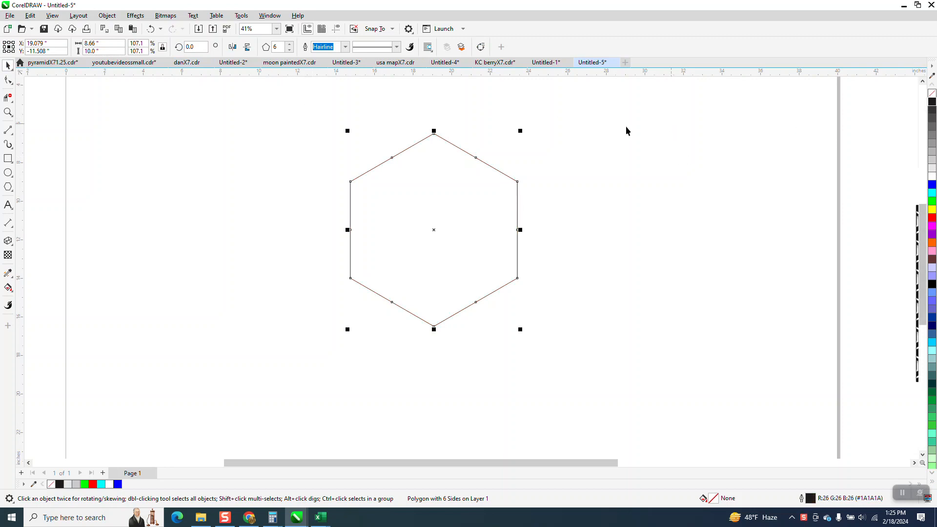
pyautogui.click(336, 87)
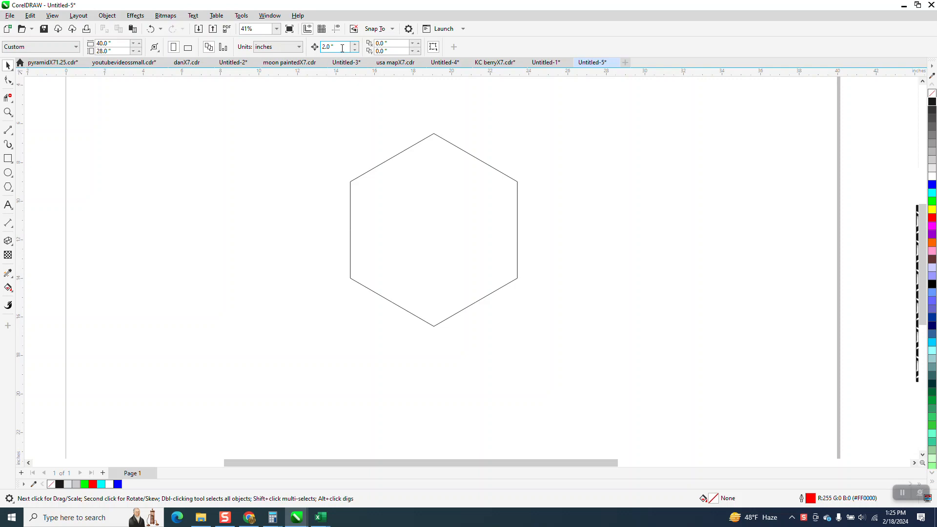
pyautogui.click(433, 134)
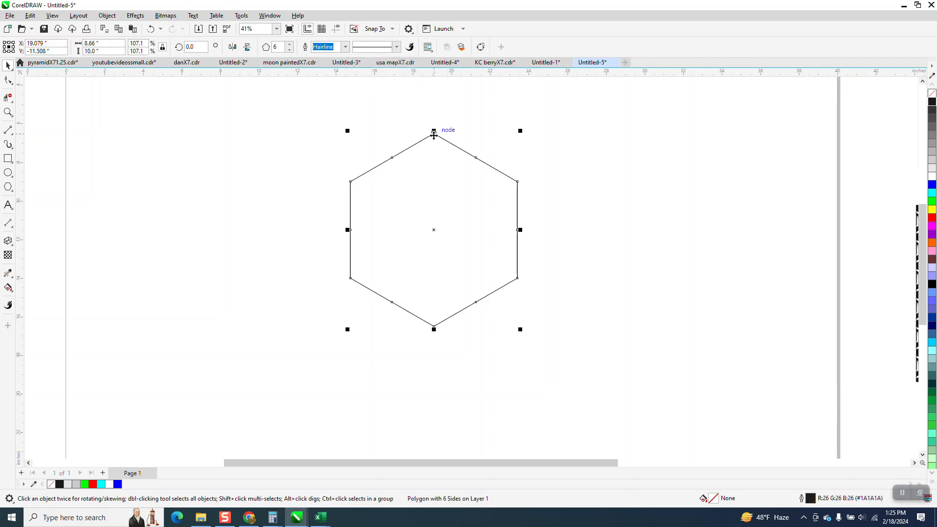
pyautogui.hotkey('ctrl', 'd')
pyautogui.press('Delete')
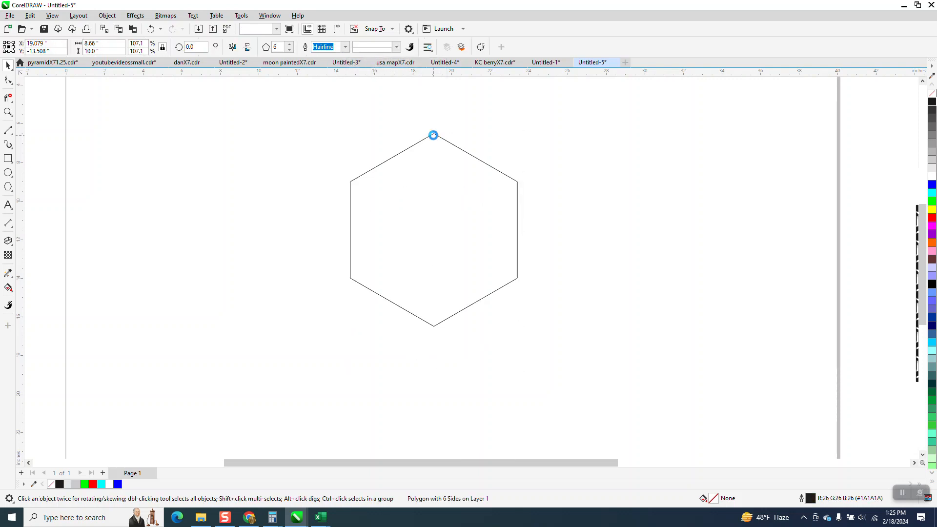
# Step: Place a copy of the hexagon 1 inch lower, using a 1-inch nudge distance, and give the copy a red outline
pyautogui.moveTo(337, 48); pyautogui.dragTo(260, 52)
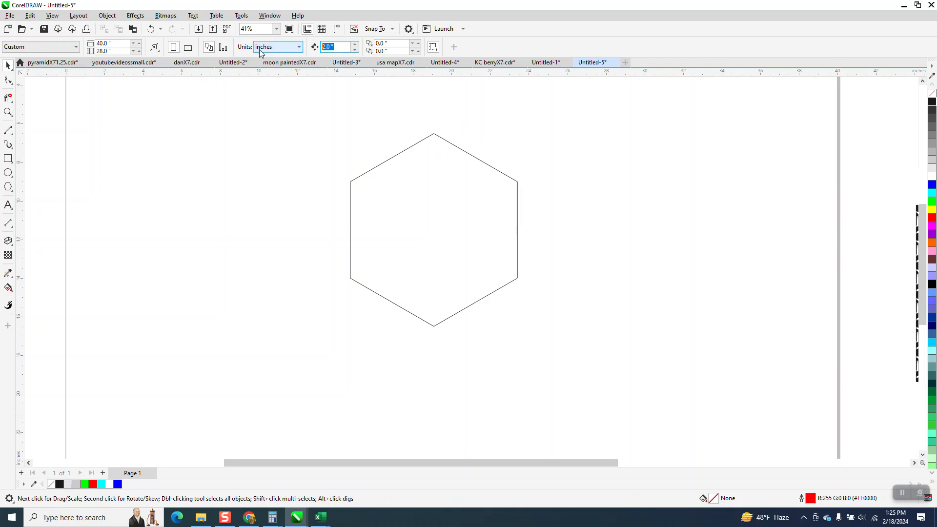
pyautogui.write('1')
pyautogui.press('Return')
pyautogui.click(490, 170)
pyautogui.press('KP_Add')
pyautogui.press('Down')
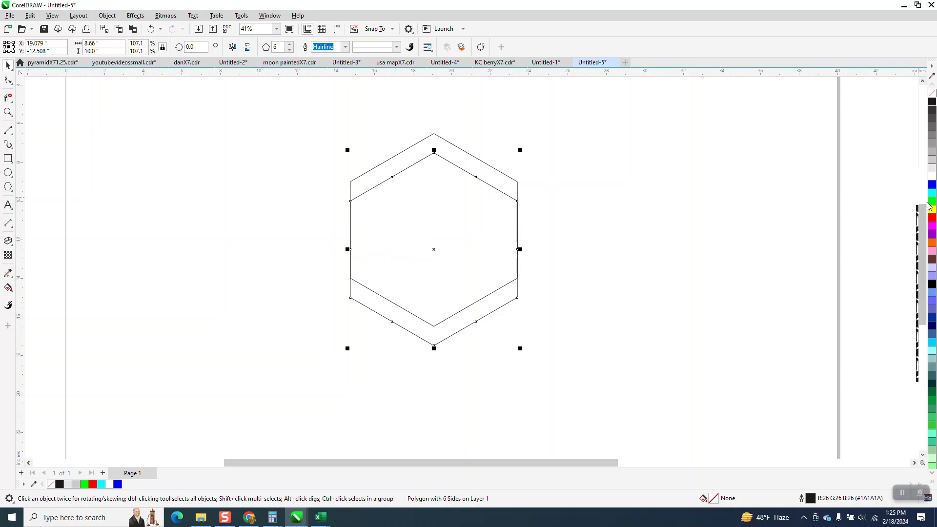
pyautogui.rightClick(922, 216)
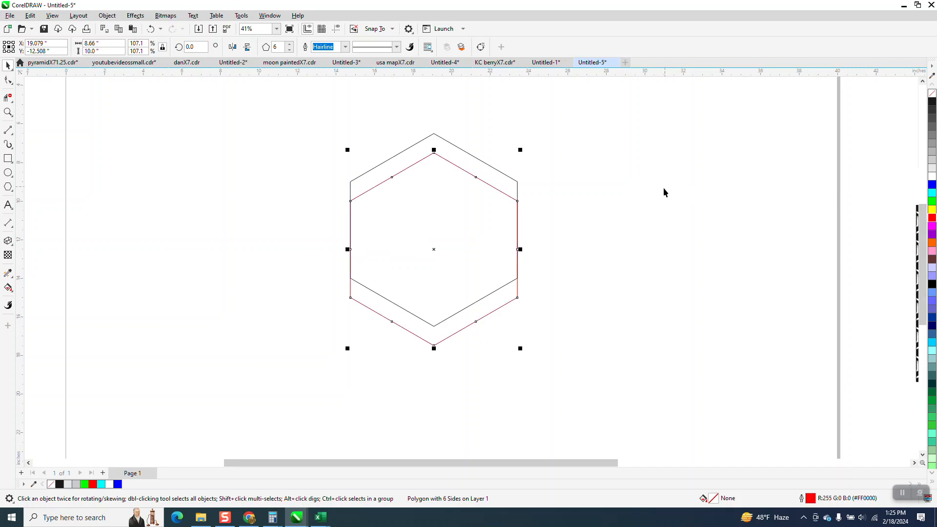
pyautogui.click(651, 201)
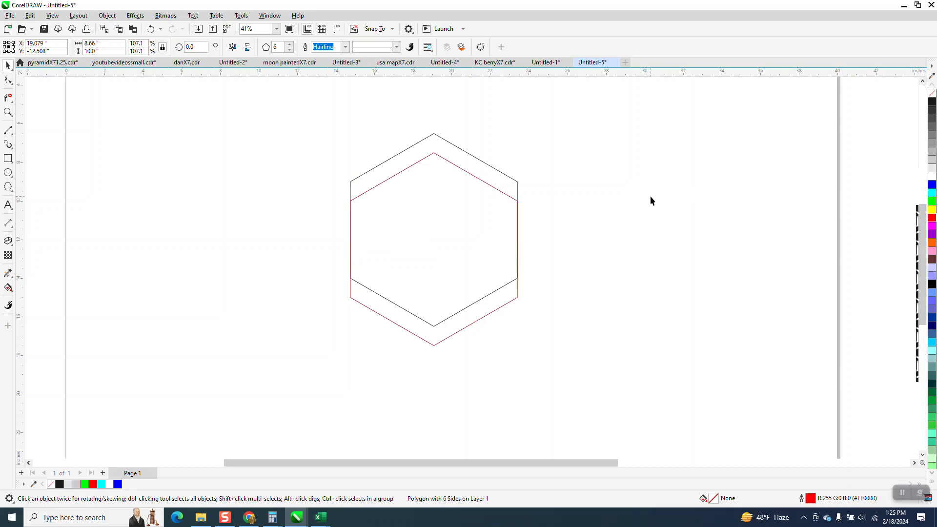
# Step: Place a copy of the black hexagon 1 inch higher and give the copy a red outline
pyautogui.click(510, 283)
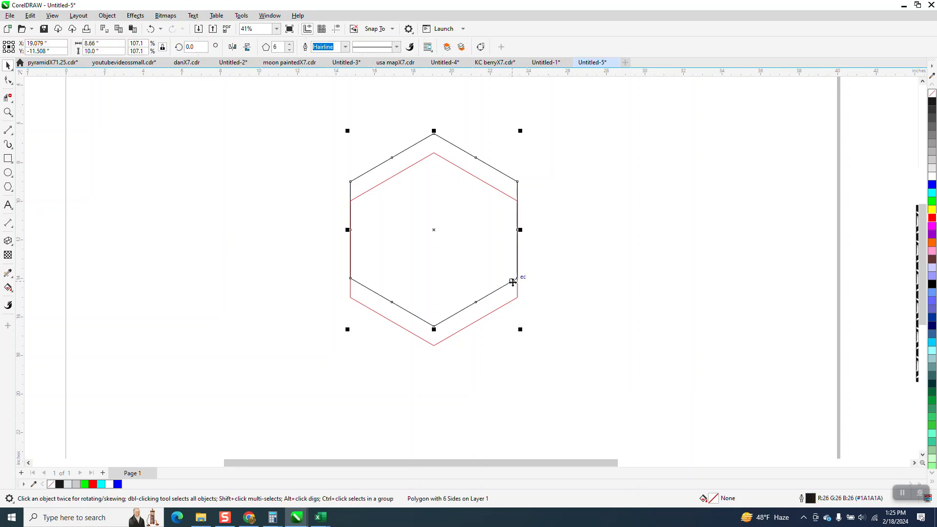
pyautogui.press('KP_Add')
pyautogui.press('Up')
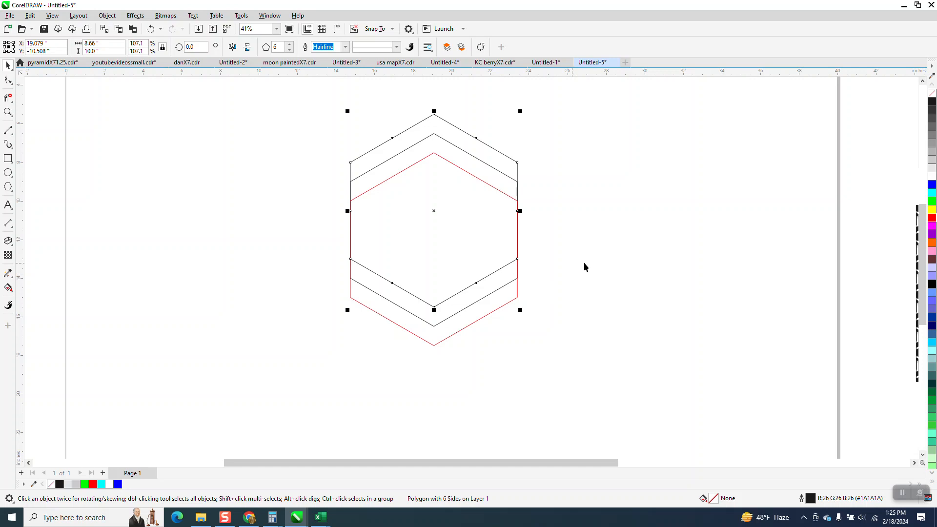
pyautogui.rightClick(932, 219)
pyautogui.click(573, 243)
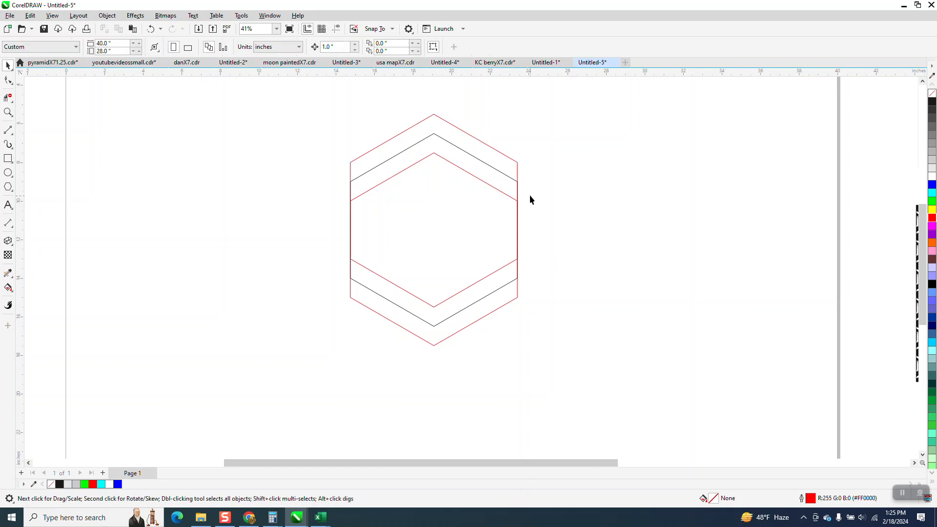
# Step: Add two more red hexagon copies, one 2 inches below and one 2 inches above the black hexagon
pyautogui.click(494, 189)
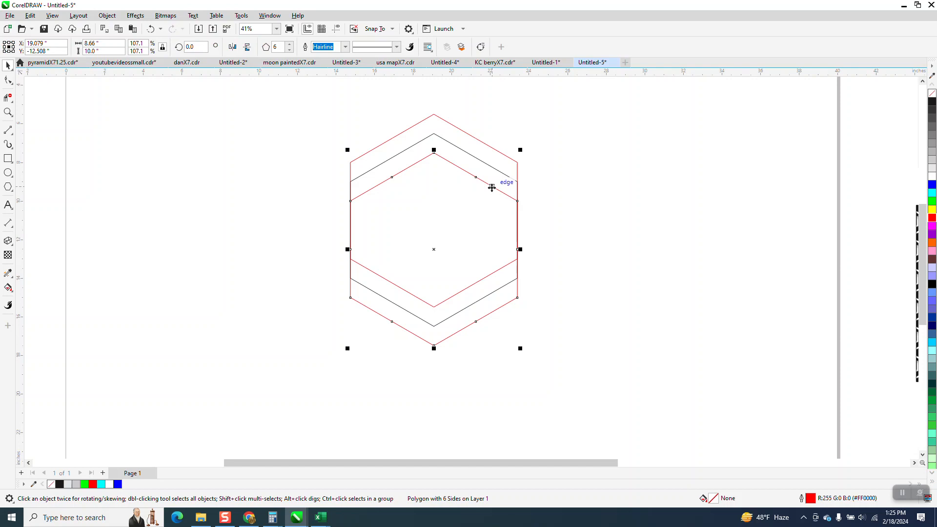
pyautogui.press('Right')
pyautogui.press('Left')
pyautogui.press('Down')
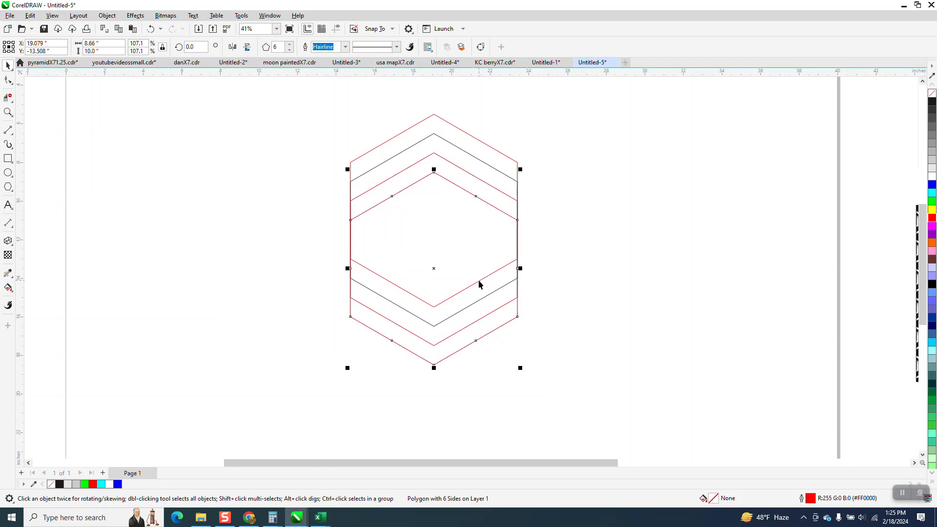
pyautogui.press('Up')
pyautogui.press('Up')
pyautogui.press('Up')
pyautogui.press('Up')
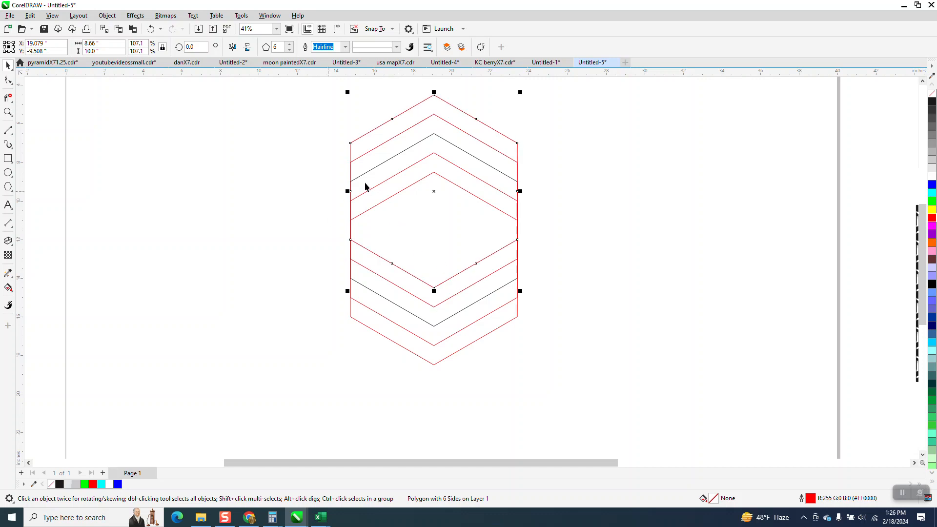
# Step: Group the five overlapping hexagons
pyautogui.click(8, 288)
pyautogui.click(15, 294)
pyautogui.click(32, 298)
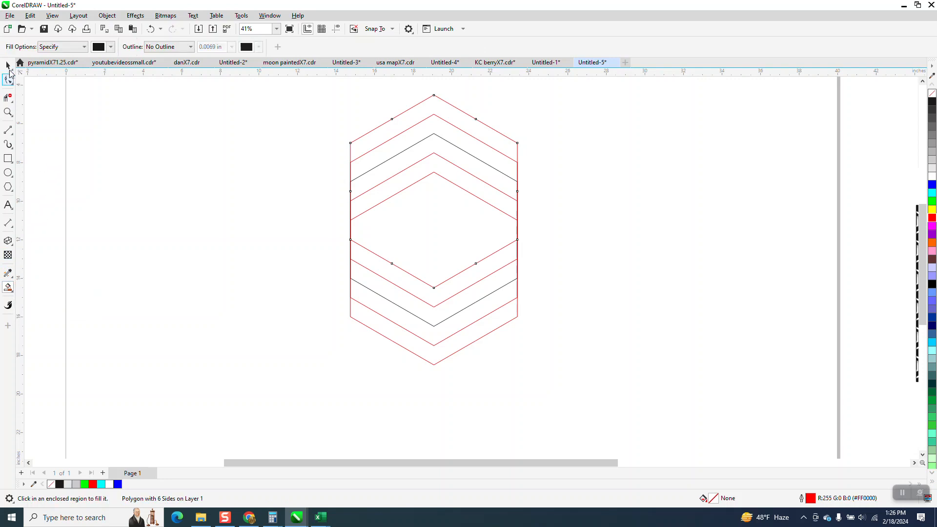
pyautogui.click(8, 65)
pyautogui.moveTo(311, 92); pyautogui.dragTo(607, 379)
pyautogui.hotkey('ctrl', 'g')
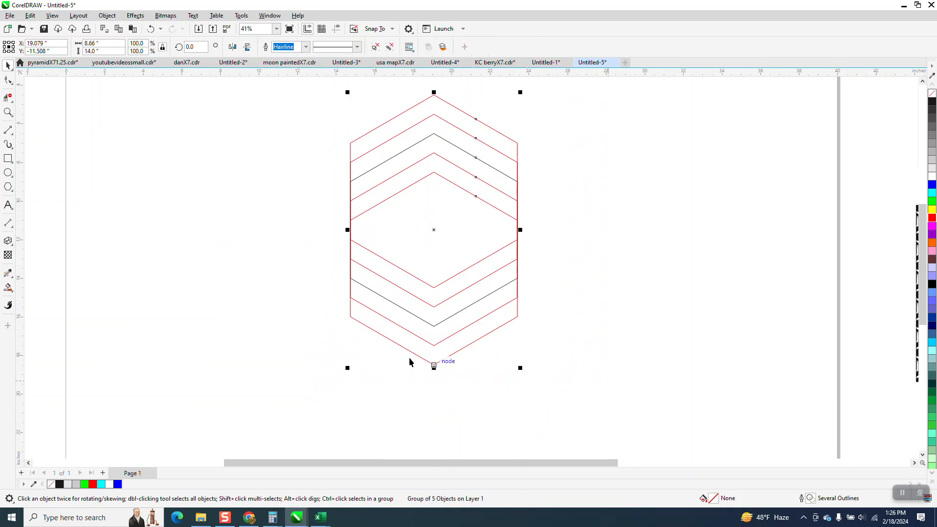
# Step: Smart Fill the chevron below the black hexagon's top edge, the matching lower chevron and the central diamond with black, without outlines
pyautogui.click(8, 288)
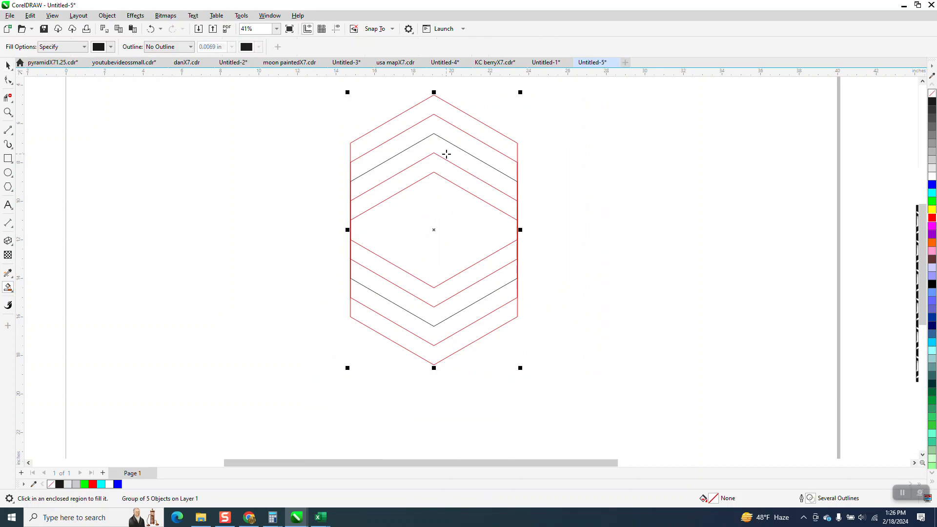
pyautogui.click(447, 154)
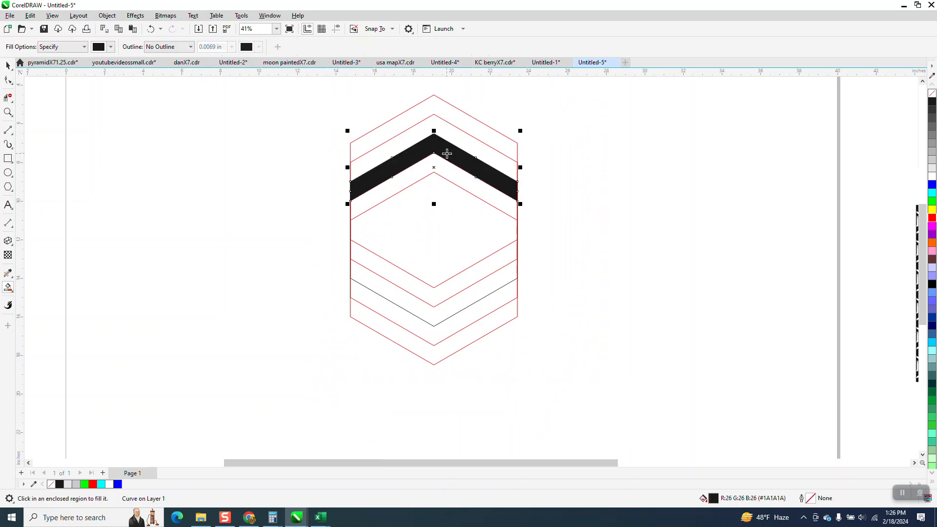
pyautogui.click(470, 297)
pyautogui.click(455, 252)
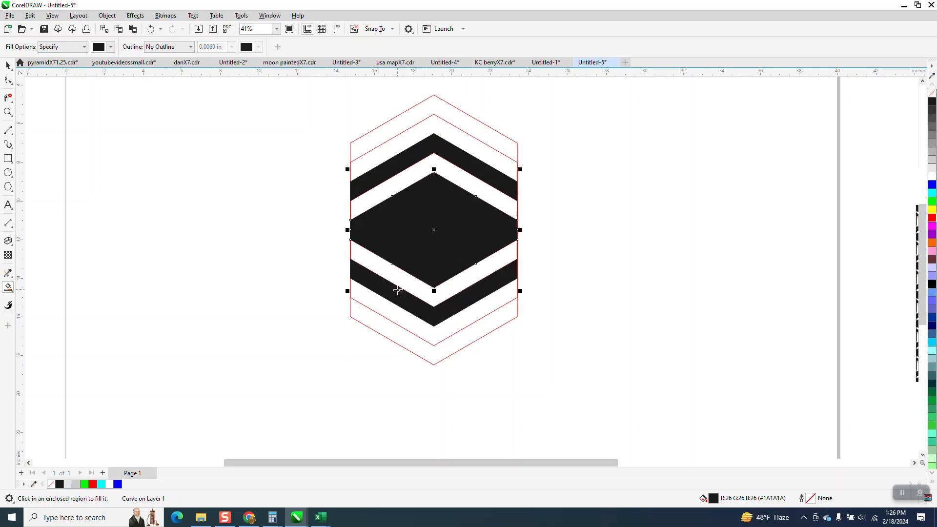
# Step: Move the group of outlined hexagons 13 inches to the left, clear of the black filled shapes
pyautogui.click(10, 66)
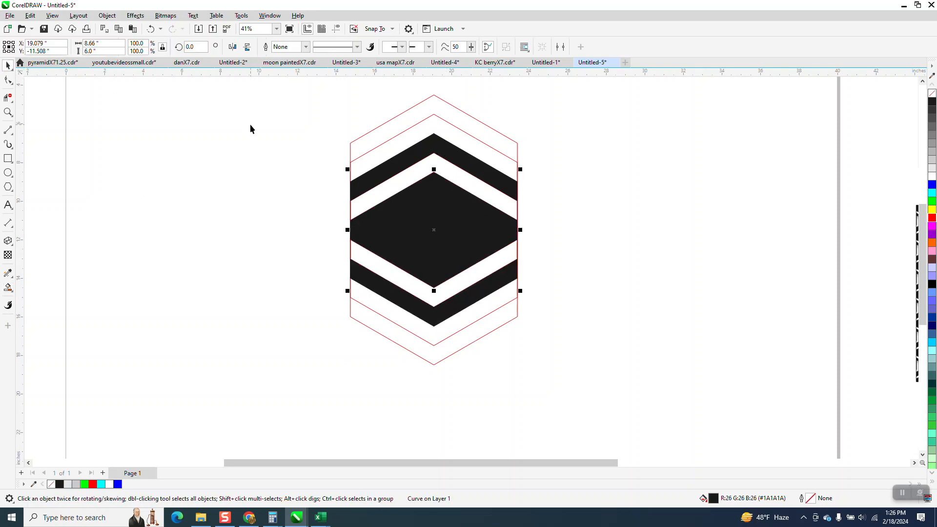
pyautogui.click(252, 130)
pyautogui.click(418, 105)
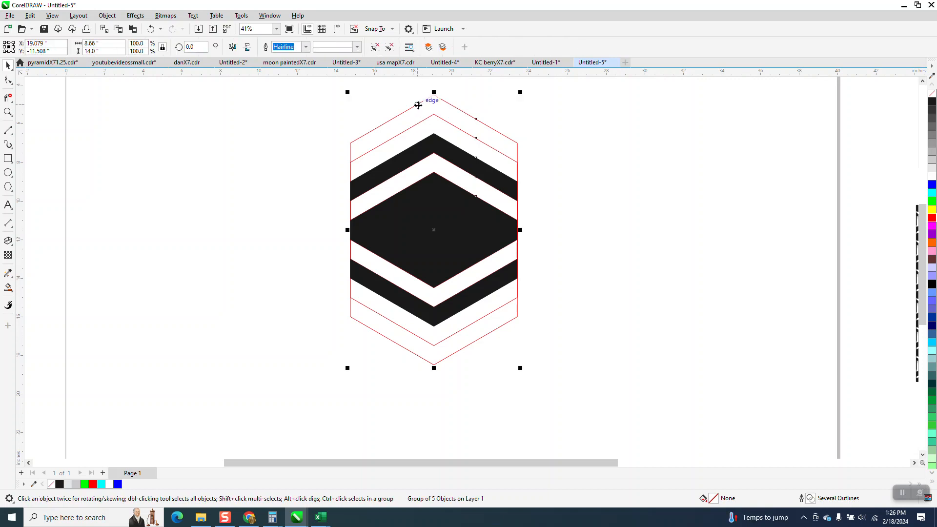
pyautogui.press('Left')
pyautogui.press('Left')
pyautogui.press('Left')
pyautogui.press('Left')
pyautogui.press('Left')
pyautogui.press('Left')
pyautogui.press('Left')
pyautogui.press('Left')
pyautogui.press('Left')
pyautogui.press('Left')
pyautogui.press('Left')
pyautogui.press('Left')
pyautogui.press('Left')
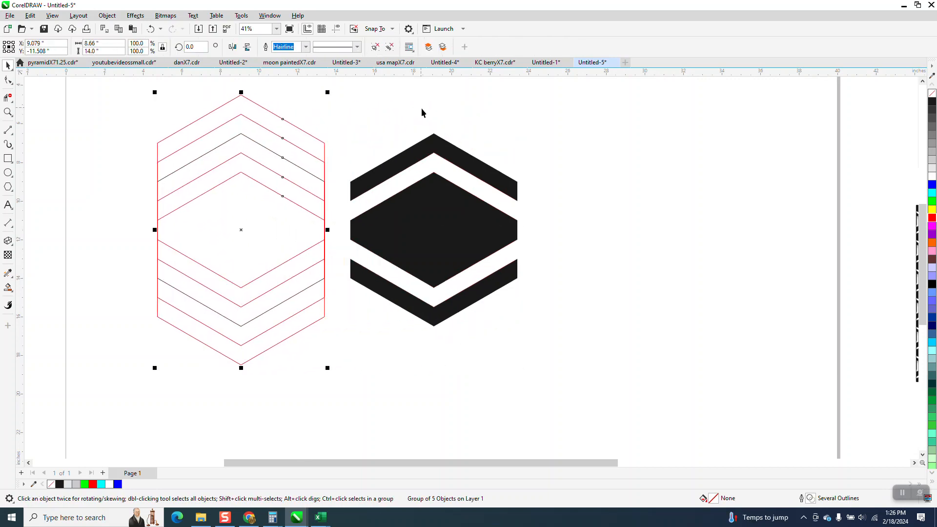
# Step: Group the three black shapes and scale the group proportionally to a width of 8 inches
pyautogui.moveTo(323, 119); pyautogui.dragTo(571, 338)
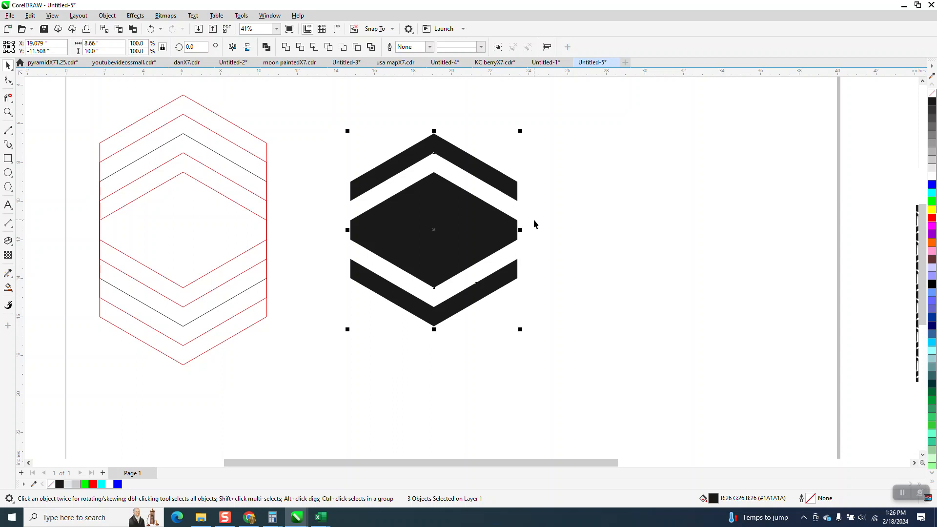
pyautogui.hotkey('ctrl', 'g')
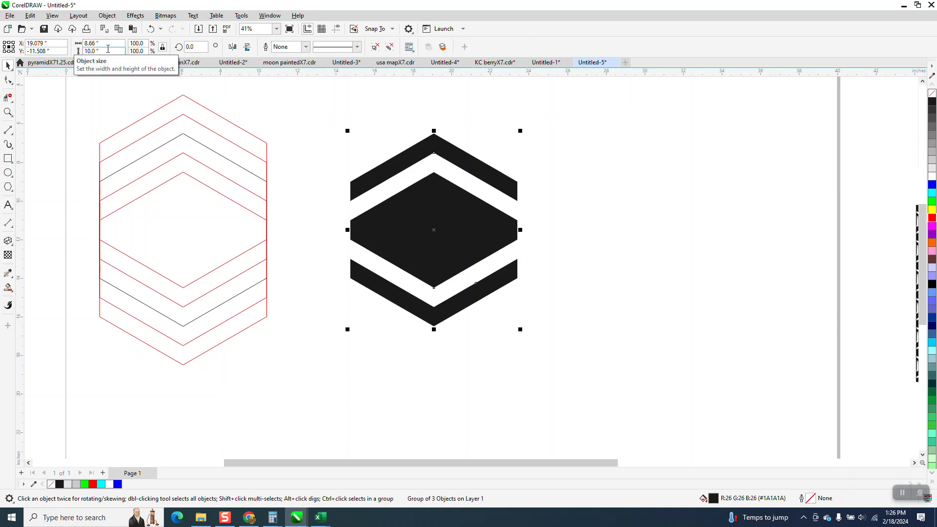
pyautogui.moveTo(106, 43); pyautogui.dragTo(93, 44)
pyautogui.write('8')
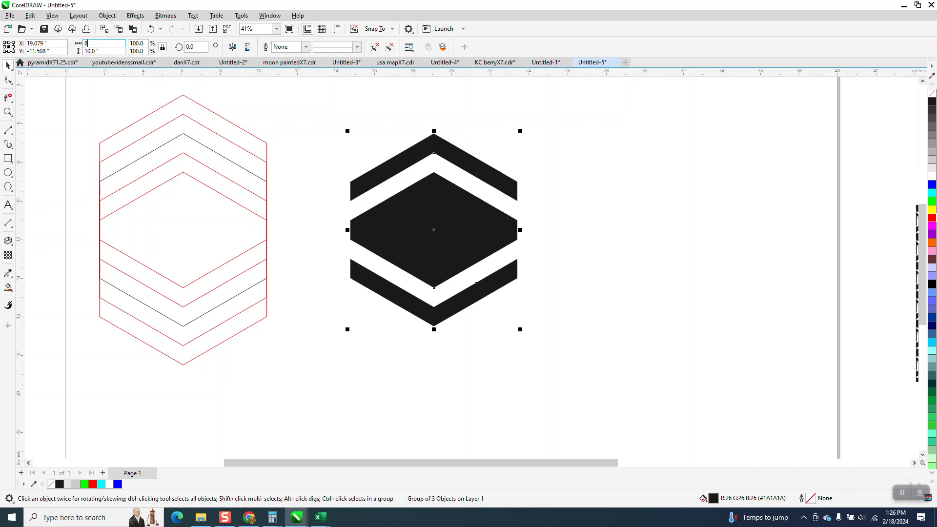
pyautogui.press('Return')
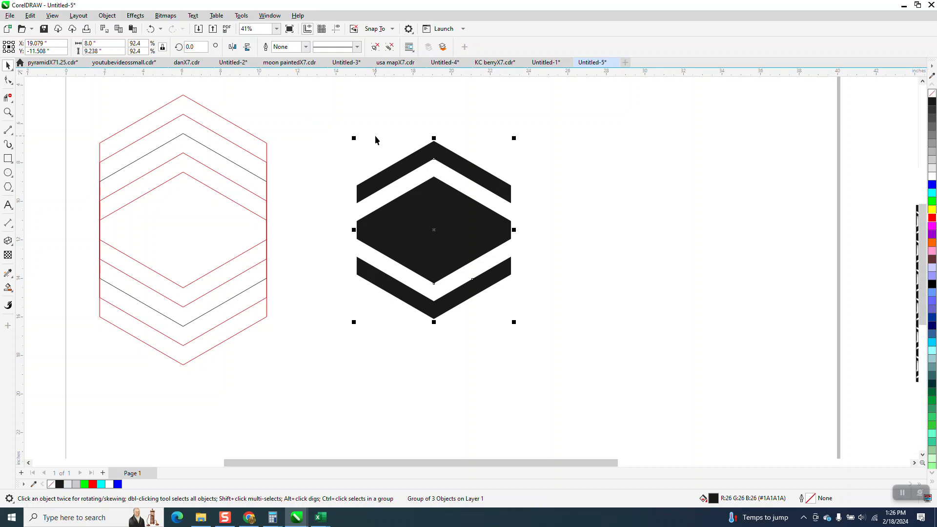
# Step: Set the nudge distance to 8 inches and place a duplicate of the black tile 8 inches to the right
pyautogui.click(365, 86)
pyautogui.doubleClick(332, 47)
pyautogui.write('8')
pyautogui.press('Return')
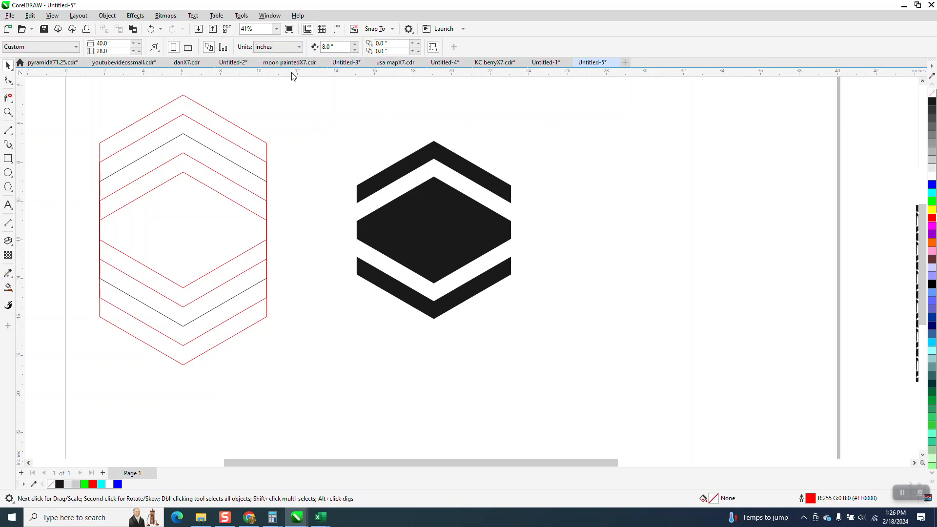
pyautogui.moveTo(315, 116); pyautogui.dragTo(626, 328)
pyautogui.hotkey('ctrl', 'd')
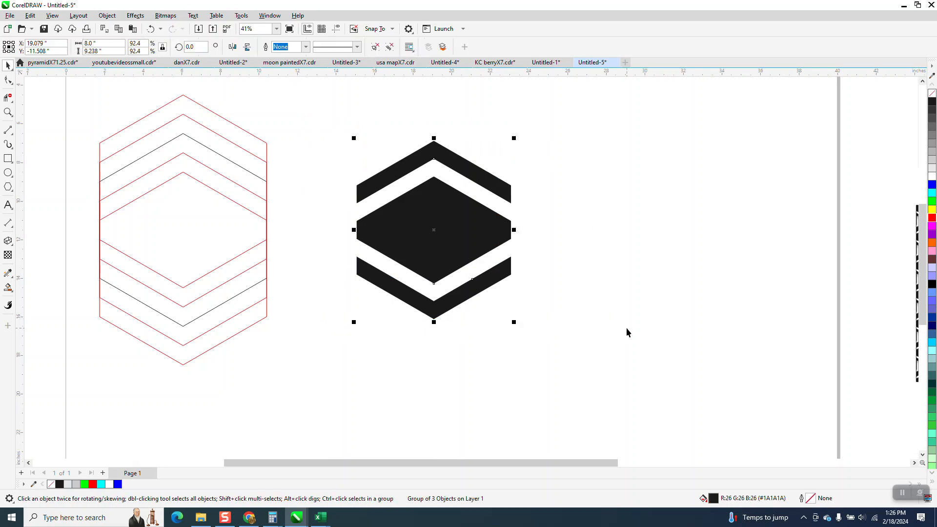
pyautogui.press('Right')
pyautogui.scroll(-2, 604, 314)
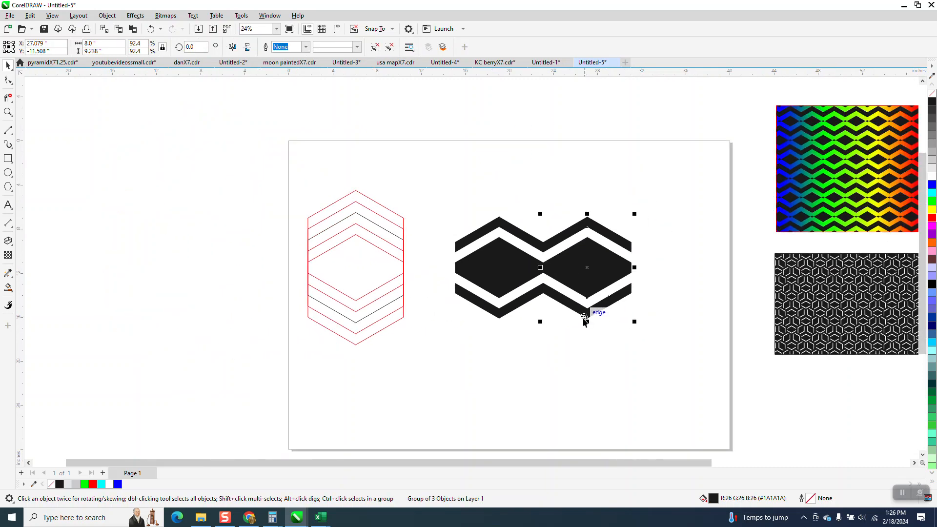
pyautogui.scroll(-1, 531, 251)
pyautogui.moveTo(470, 218); pyautogui.dragTo(556, 293)
pyautogui.moveTo(612, 305); pyautogui.dragTo(614, 306)
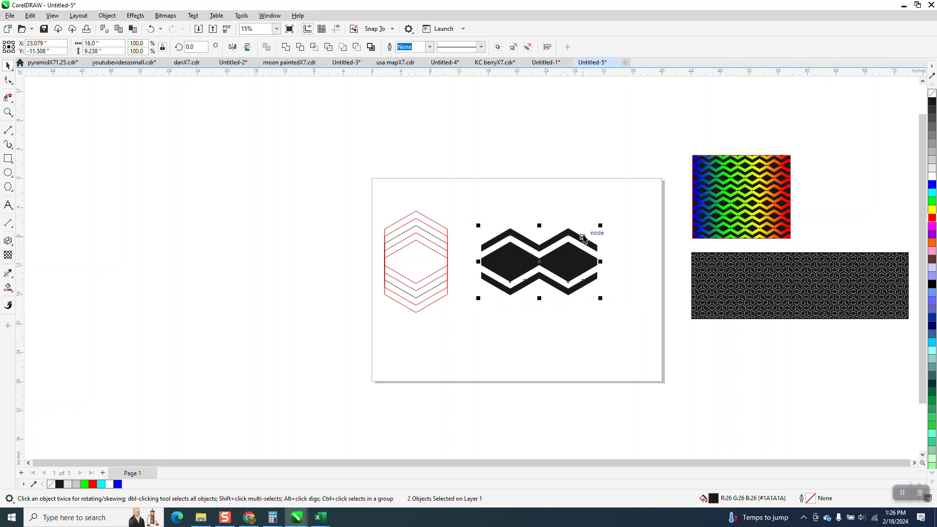
pyautogui.moveTo(571, 253); pyautogui.dragTo(575, 250)
pyautogui.press('Delete')
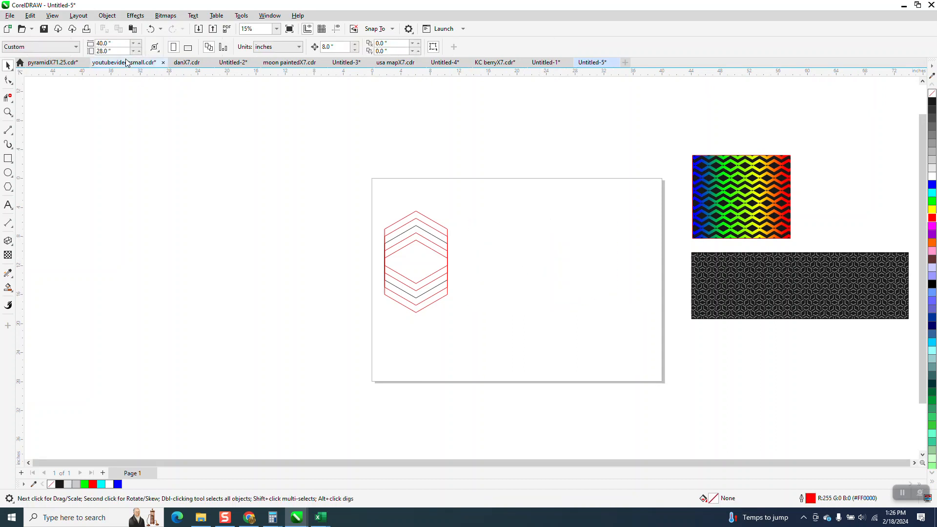
pyautogui.click(150, 29)
# Step: Move the original black tile off the page to the left and delete its duplicate
pyautogui.click(519, 255)
pyautogui.moveTo(518, 255); pyautogui.dragTo(277, 192)
pyautogui.click(575, 257)
pyautogui.press('Delete')
# Step: Scale the black tile proportionally to a width of 3 inches and set the nudge distance to 3 inches
pyautogui.click(265, 189)
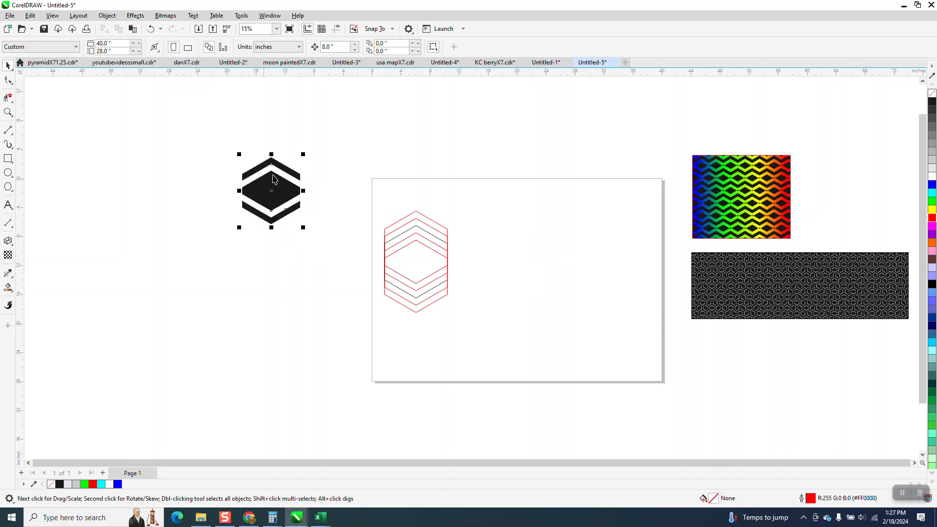
pyautogui.moveTo(303, 153); pyautogui.dragTo(270, 194)
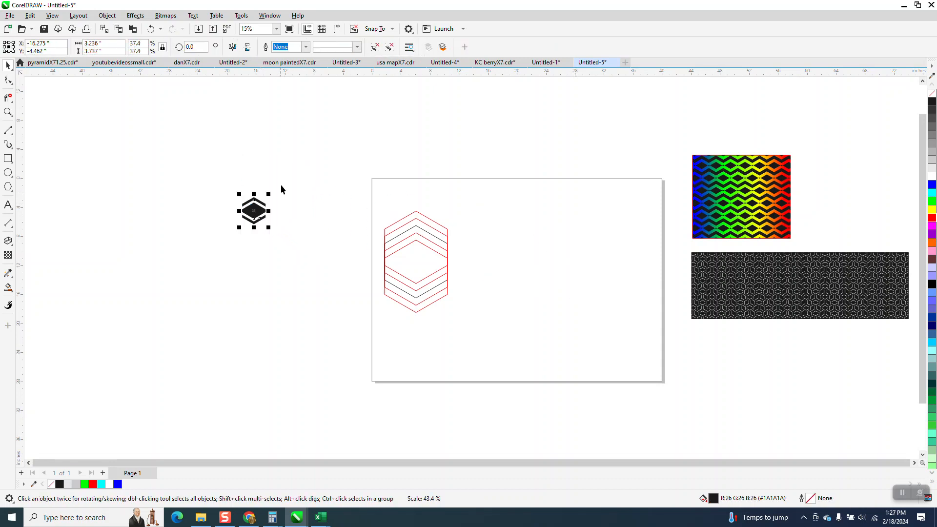
pyautogui.doubleClick(93, 43)
pyautogui.write('3')
pyautogui.press('Return')
pyautogui.click(290, 100)
pyautogui.moveTo(334, 47); pyautogui.dragTo(297, 54)
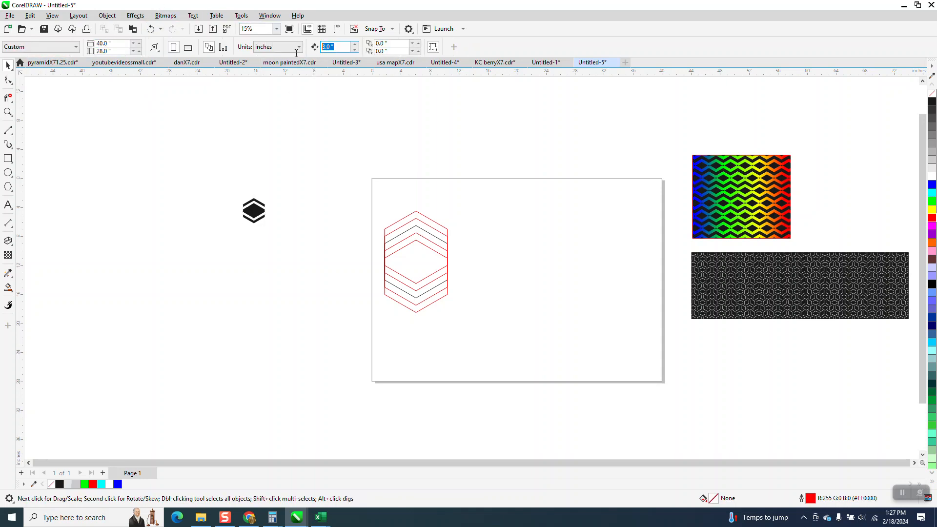
pyautogui.write('3')
pyautogui.press('Return')
# Step: Move the small black tile slightly up and to the left, and place a duplicate 3 inches to its right
pyautogui.click(8, 112)
pyautogui.moveTo(156, 171); pyautogui.dragTo(484, 300)
pyautogui.click(8, 65)
pyautogui.click(271, 184)
pyautogui.moveTo(289, 199); pyautogui.dragTo(251, 145)
pyautogui.press('KP_Add')
pyautogui.press('Right')
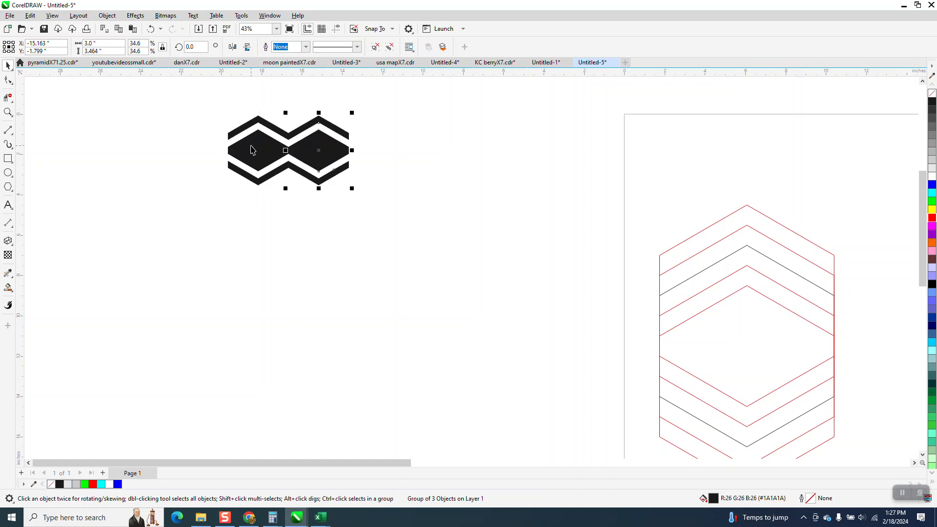
pyautogui.hotkey('ctrl', 'f')
pyautogui.hotkey('ctrl', 'f')
pyautogui.press('Right')
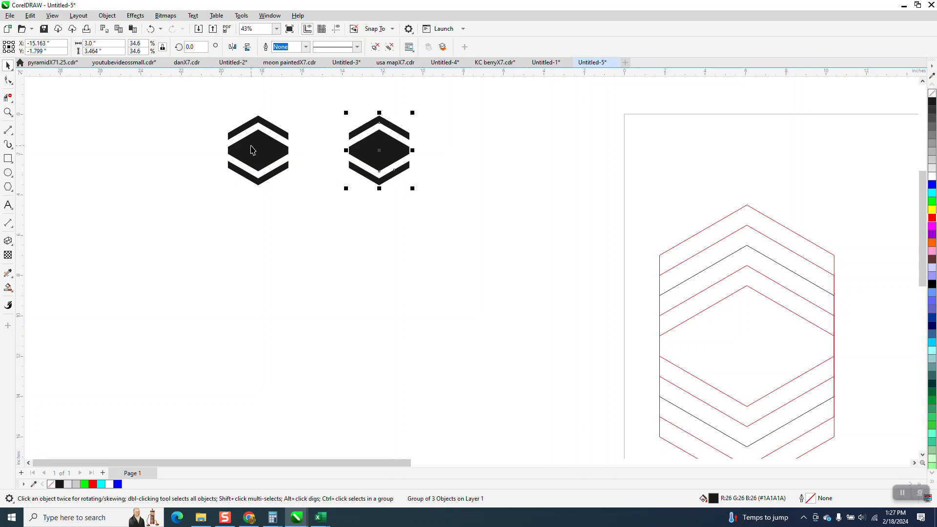
pyautogui.press('Left')
# Step: Continue duplicating the tile at 3-inch intervals to the right to form a row of eight tiles
pyautogui.press('KP_Add')
pyautogui.press('Right')
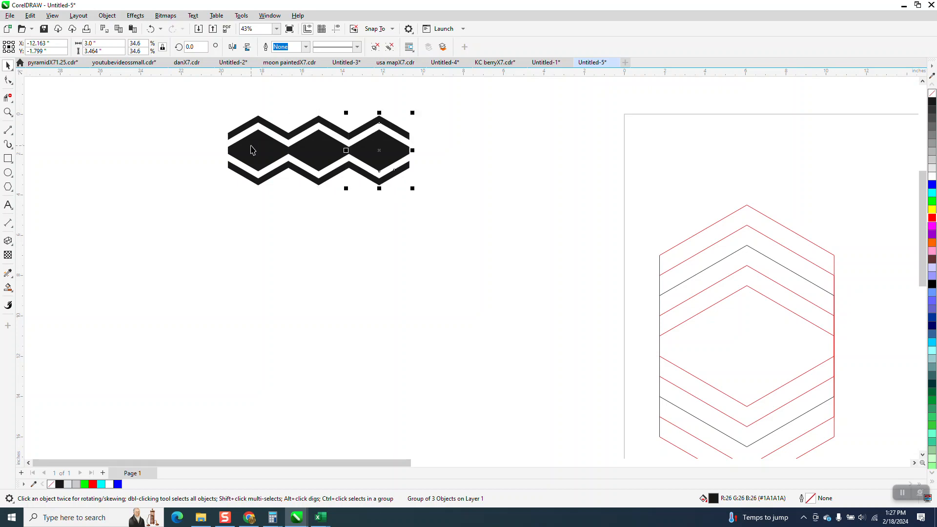
pyautogui.press('KP_Add')
pyautogui.press('Right')
pyautogui.press('KP_Add')
pyautogui.press('Right')
pyautogui.press('KP_Add')
pyautogui.press('Right')
pyautogui.press('KP_Add')
pyautogui.press('Right')
pyautogui.press('KP_Add')
pyautogui.press('Right')
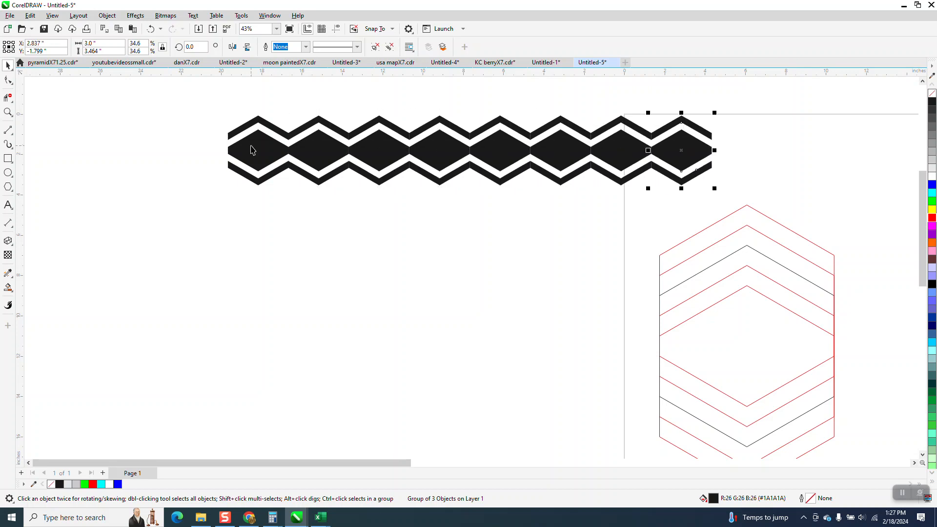
# Step: Group the eight tiles and place a copy of the row below, interlocked and offset 1.5 inches to the right
pyautogui.moveTo(201, 117); pyautogui.dragTo(357, 174)
pyautogui.moveTo(200, 91); pyautogui.dragTo(749, 225)
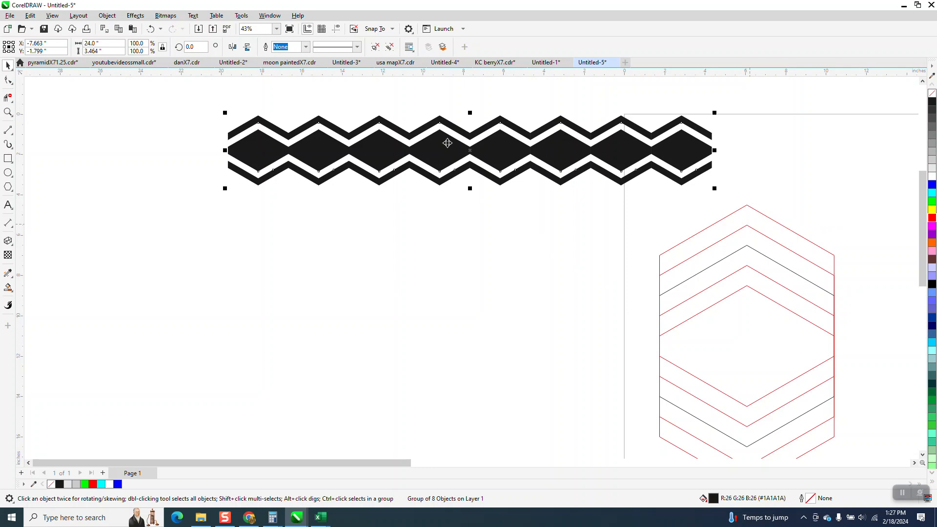
pyautogui.moveTo(444, 123); pyautogui.dragTo(471, 177)
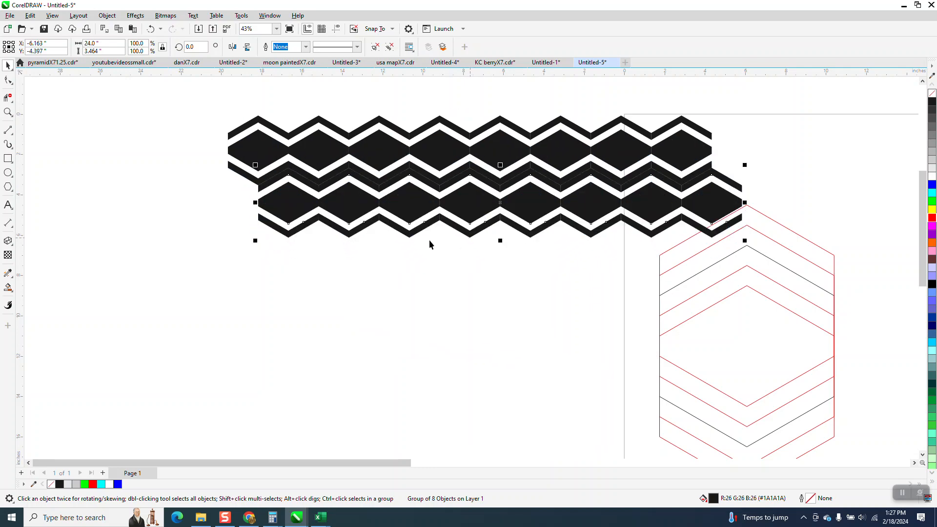
# Step: Give both tile rows a black outline and move the outlined hexagon group about 10 inches to the right
pyautogui.click(8, 112)
pyautogui.moveTo(254, 163); pyautogui.dragTo(339, 198)
pyautogui.scroll(-6, 352, 202)
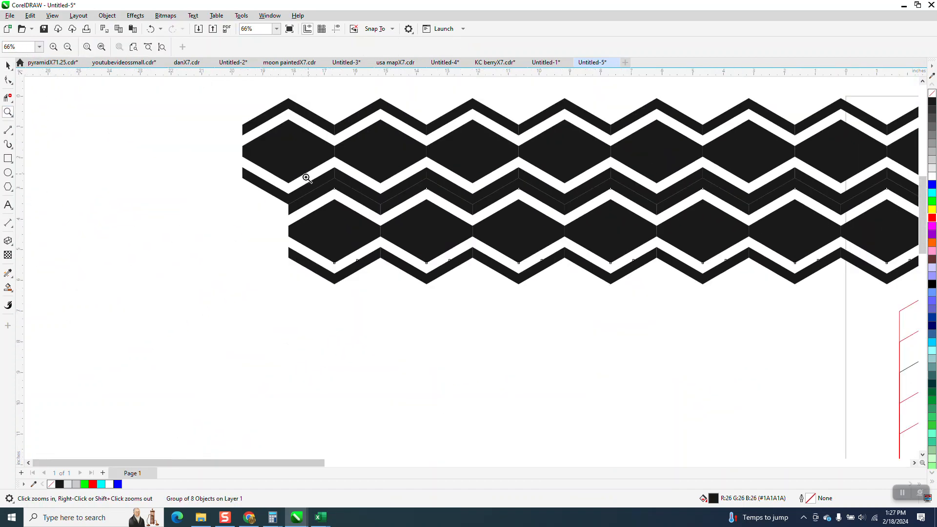
pyautogui.click(9, 66)
pyautogui.moveTo(200, 110); pyautogui.dragTo(793, 285)
pyautogui.rightClick(932, 101)
pyautogui.moveTo(683, 267); pyautogui.dragTo(867, 292)
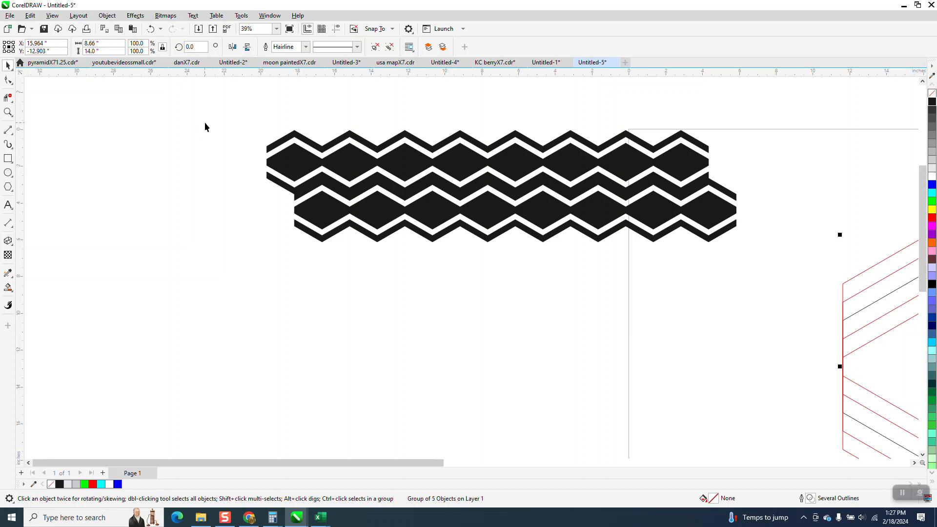
# Step: Replace the lower row with a copy of the upper row, interlocked below and offset 1.5 inches to the left
pyautogui.click(457, 229)
pyautogui.press('Delete')
pyautogui.click(478, 171)
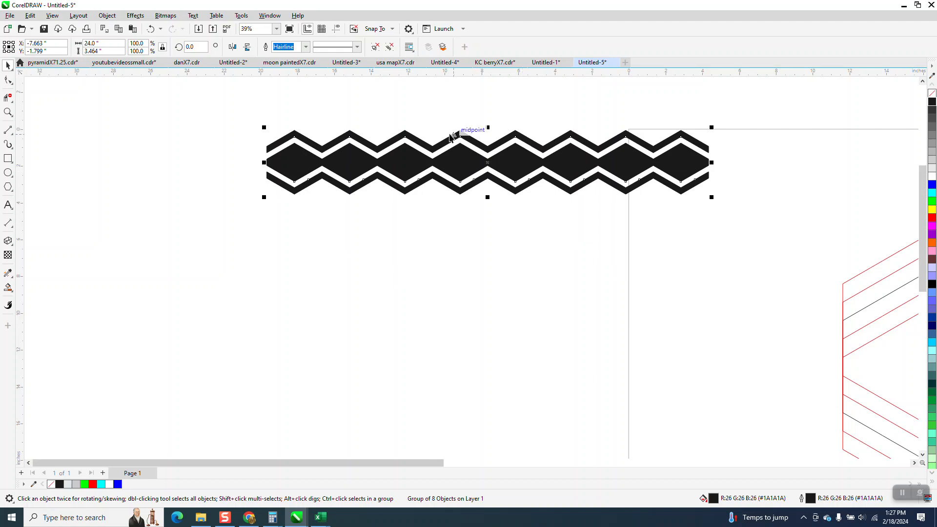
pyautogui.moveTo(460, 132); pyautogui.dragTo(435, 186)
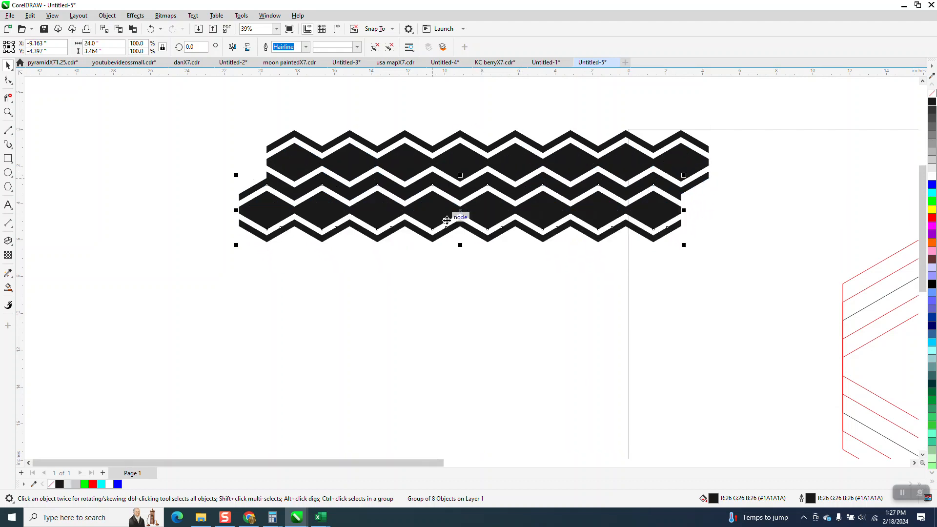
# Step: Group the two rows, place an interlocking copy directly below, and repeat the duplication downward three more times
pyautogui.scroll(-1, 328, 268)
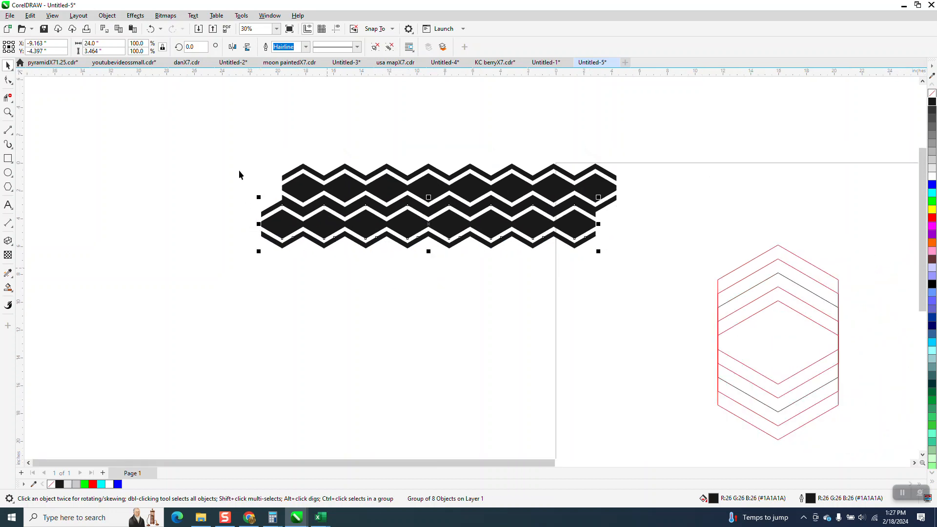
pyautogui.moveTo(233, 148); pyautogui.dragTo(690, 319)
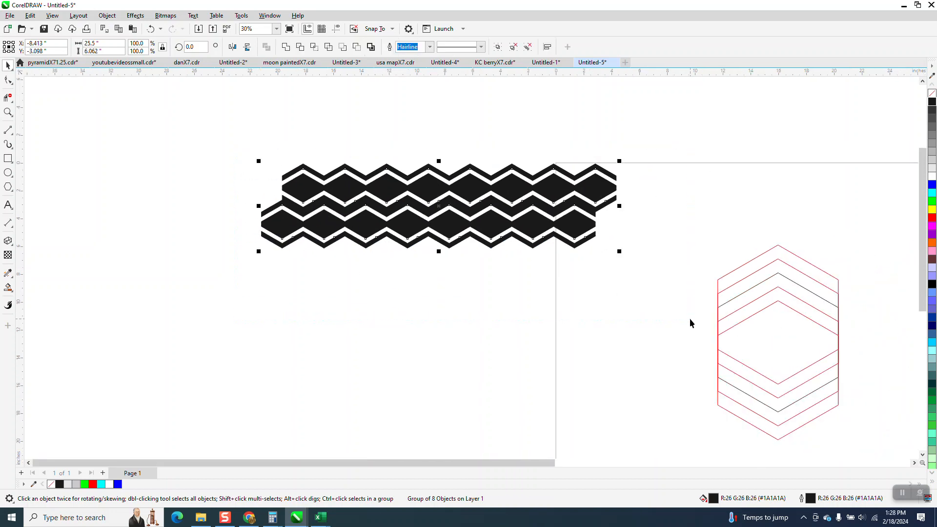
pyautogui.hotkey('ctrl', 'g')
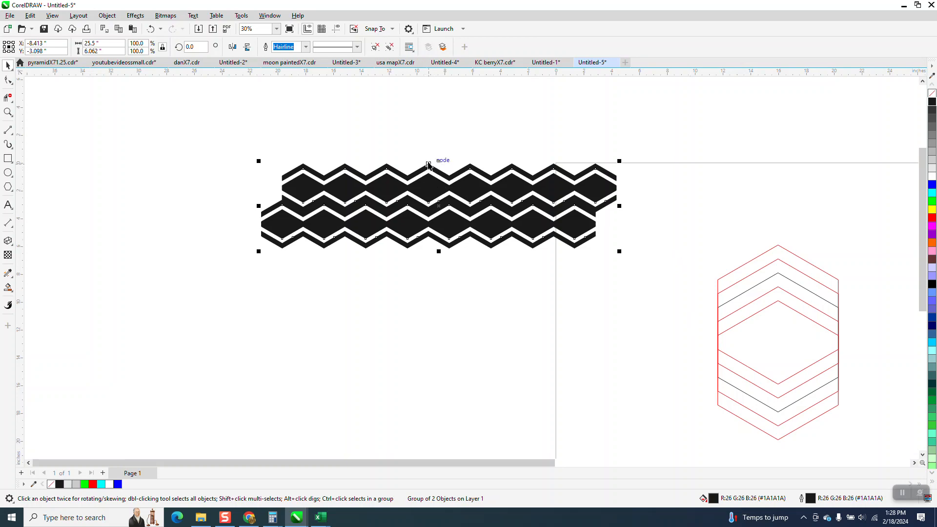
pyautogui.moveTo(428, 165); pyautogui.dragTo(429, 242)
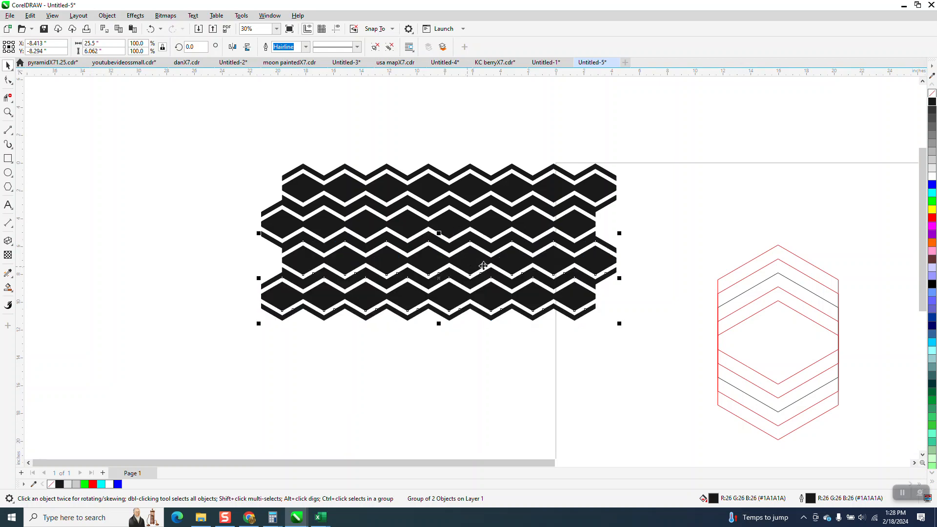
pyautogui.hotkey('ctrl', 'r')
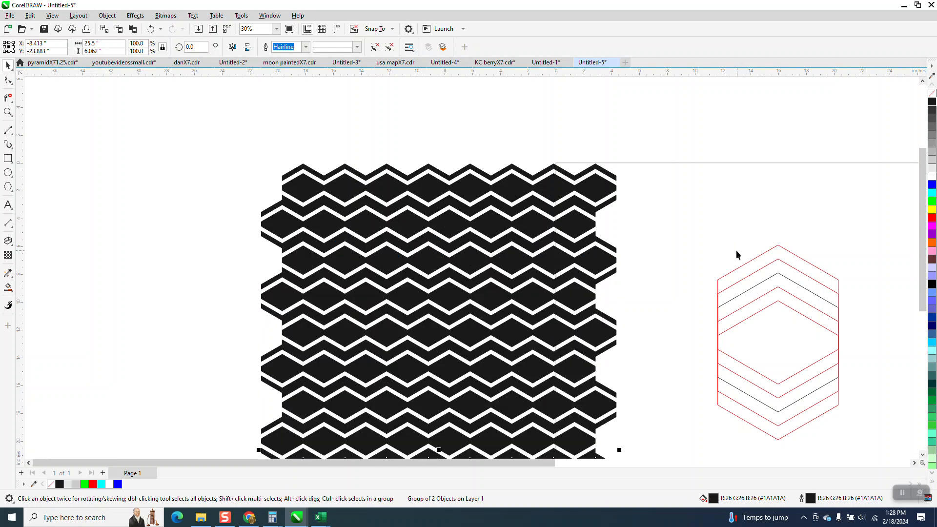
# Step: Compare the finished zigzag pattern with the black-and-white cube-style pattern to the right of the page
pyautogui.scroll(-3, 736, 254)
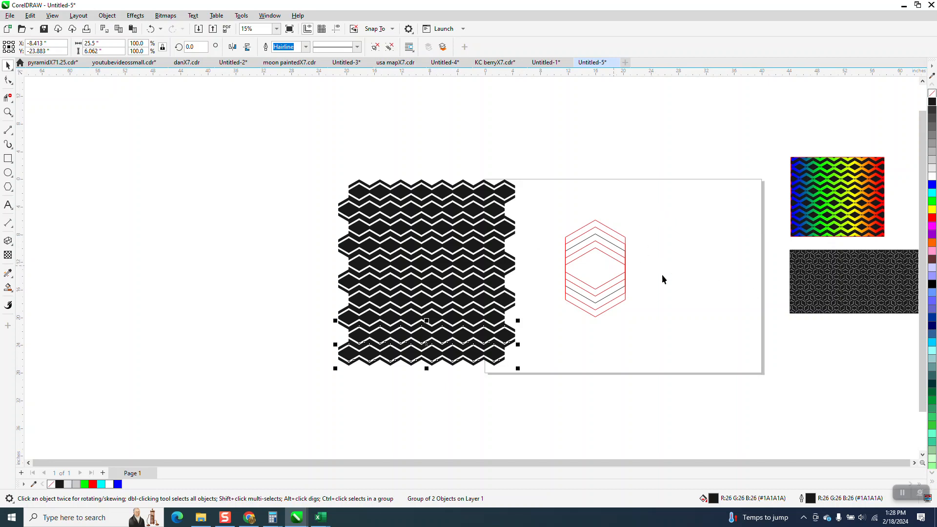
pyautogui.click(8, 113)
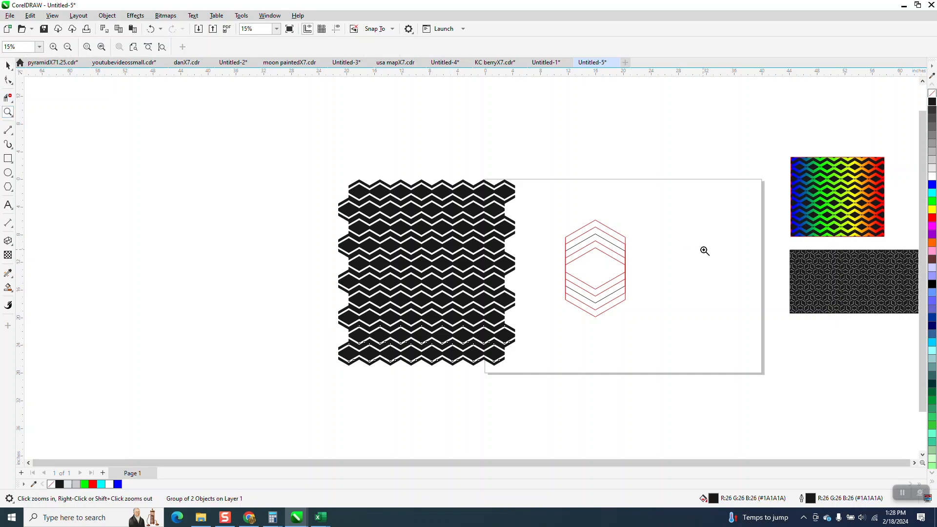
pyautogui.click(814, 282)
pyautogui.scroll(-6, 615, 208)
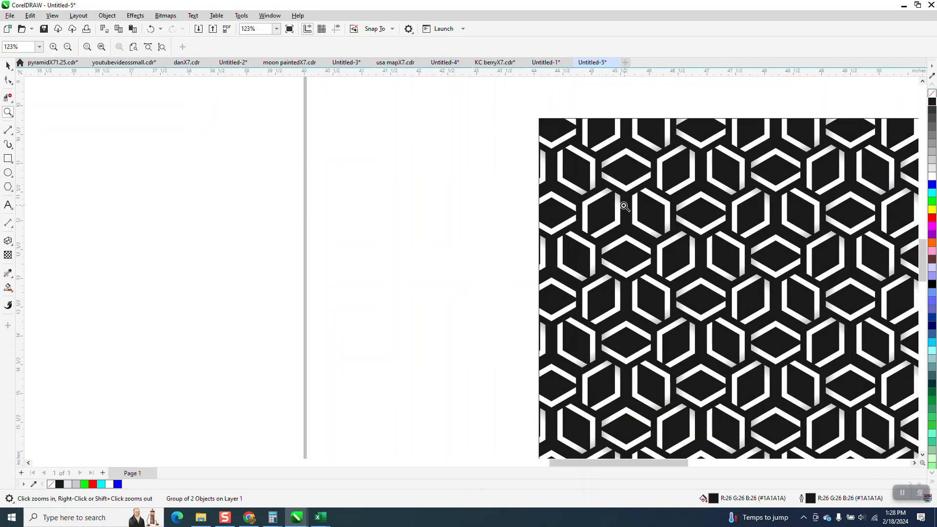
pyautogui.scroll(-2, 616, 208)
pyautogui.moveTo(159, 126); pyautogui.dragTo(448, 309)
pyautogui.scroll(-1, 448, 309)
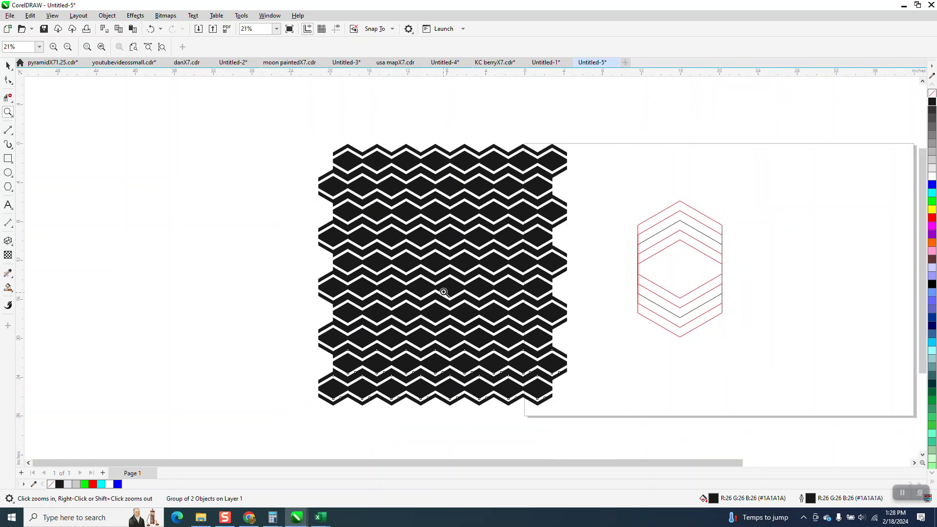
# Step: Delete the entire black zigzag tile pattern
pyautogui.click(8, 65)
pyautogui.moveTo(305, 125); pyautogui.dragTo(595, 428)
pyautogui.press('Delete')
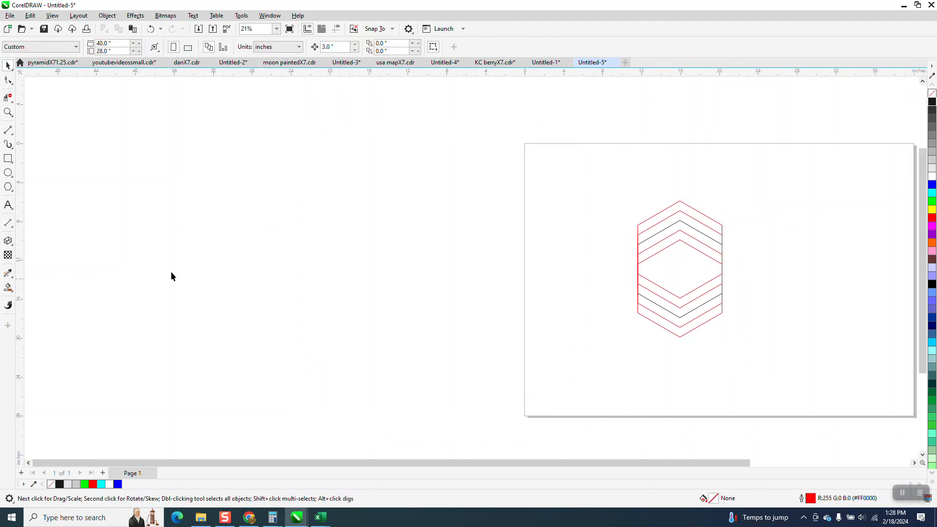
# Step: Draw a regular hexagon to the left of the page and set its height proportionally to 18 inches
pyautogui.click(8, 187)
pyautogui.moveTo(363, 190); pyautogui.dragTo(295, 337)
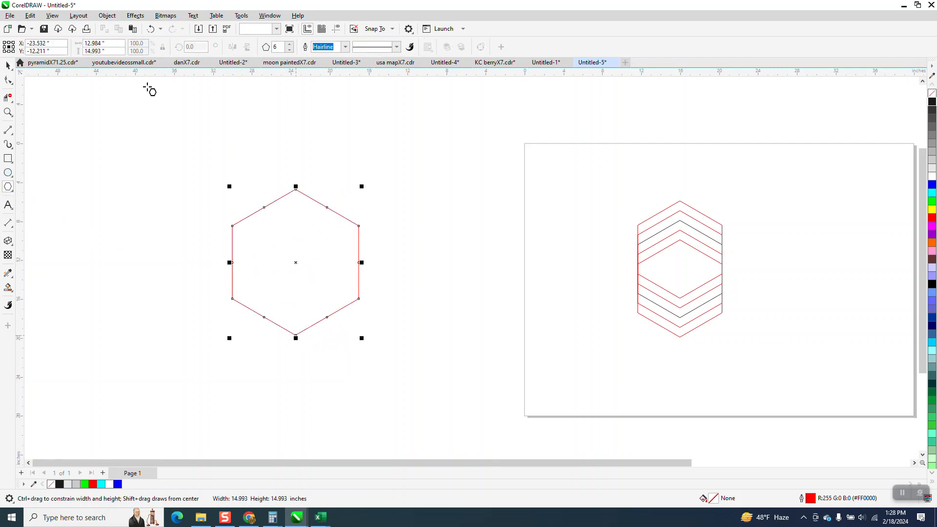
pyautogui.click(93, 51)
pyautogui.write('18')
pyautogui.press('Return')
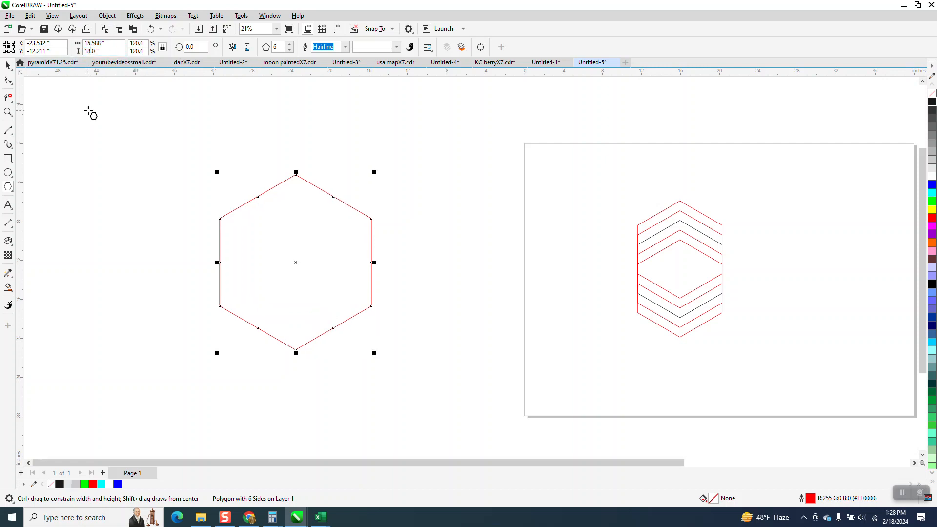
# Step: Set the nudge distance to 1 inch and place a duplicate of the large hexagon 1 inch lower
pyautogui.click(7, 66)
pyautogui.click(335, 47)
pyautogui.write('1.0 "')
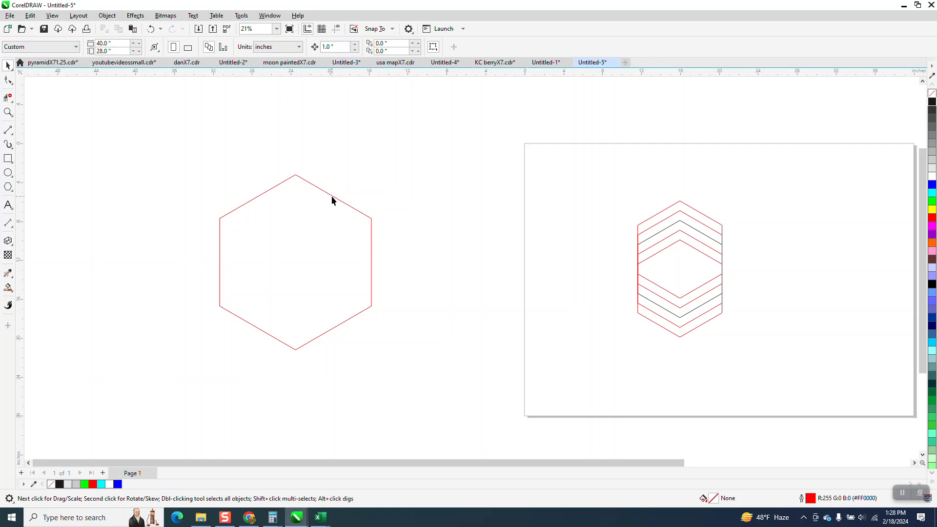
pyautogui.click(333, 198)
pyautogui.press('KP_Add')
pyautogui.press('Down')
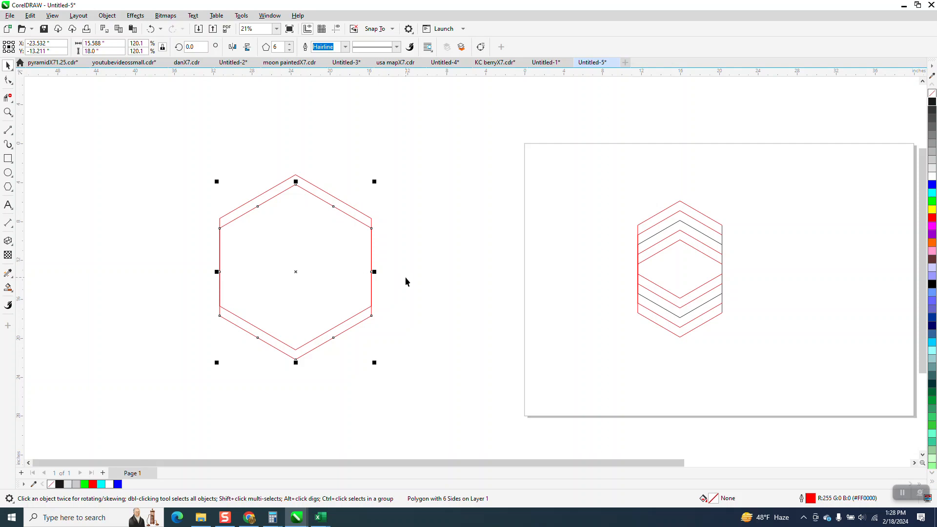
# Step: Change the outline of the original large hexagon to black
pyautogui.click(374, 222)
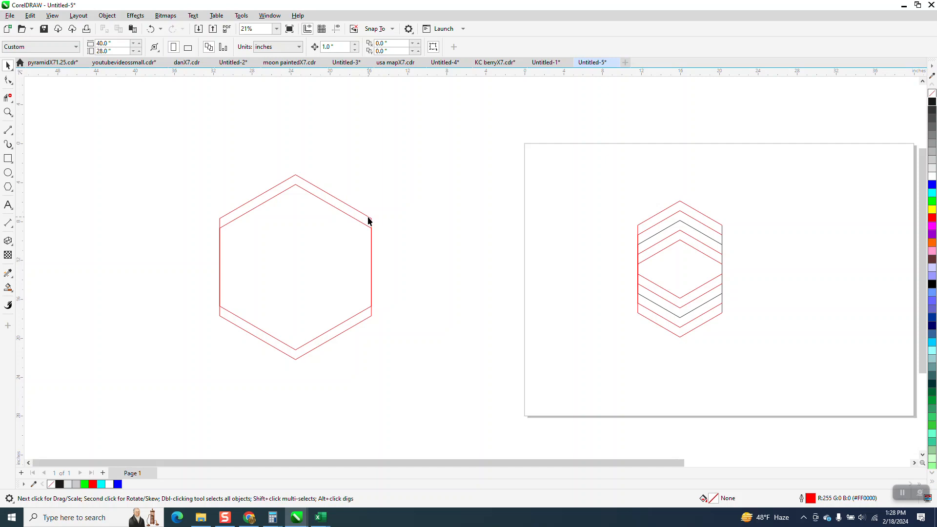
pyautogui.click(369, 221)
pyautogui.rightClick(932, 101)
pyautogui.click(445, 272)
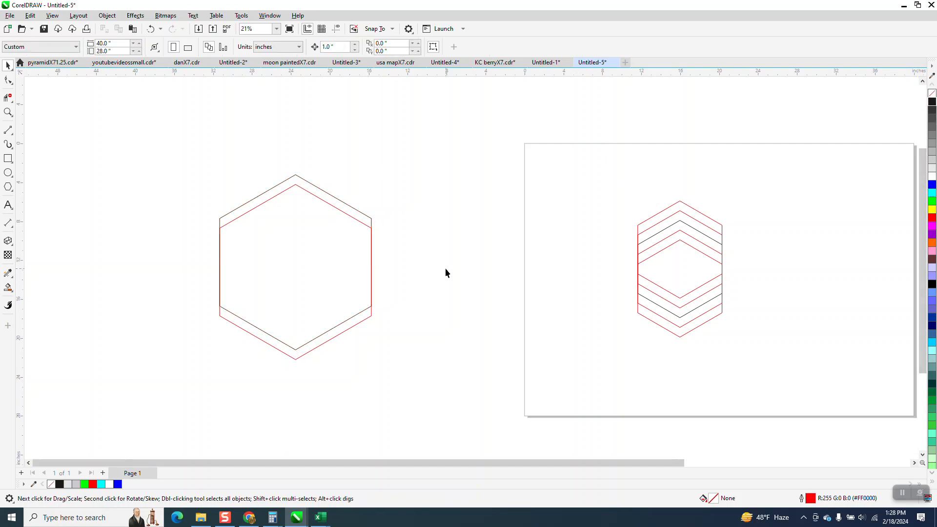
# Step: Place a duplicate of the black-outlined hexagon 1 inch higher
pyautogui.click(363, 316)
pyautogui.hotkey('ctrl', 'd')
pyautogui.press('Up')
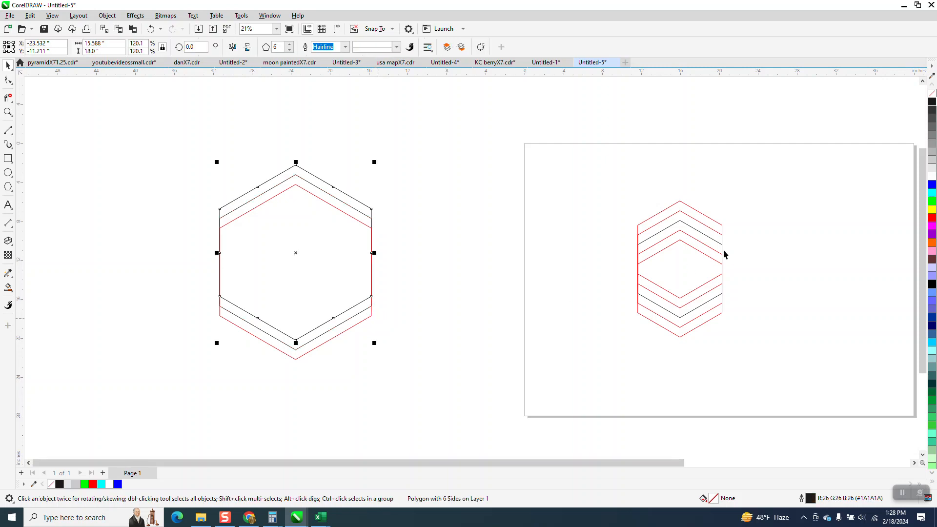
# Step: Change the outline of the upper large hexagon duplicate to red
pyautogui.rightClick(932, 219)
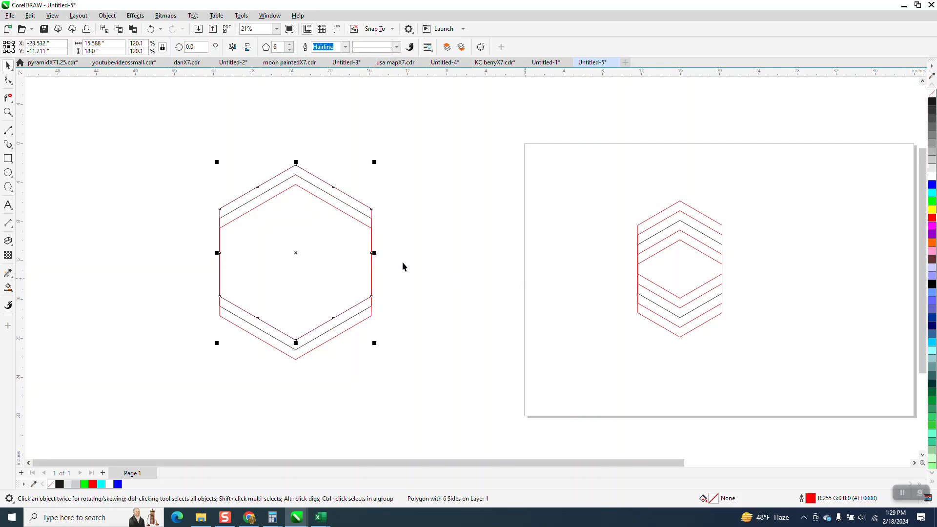
pyautogui.click(409, 299)
pyautogui.click(365, 303)
pyautogui.press('Up')
pyautogui.press('Up')
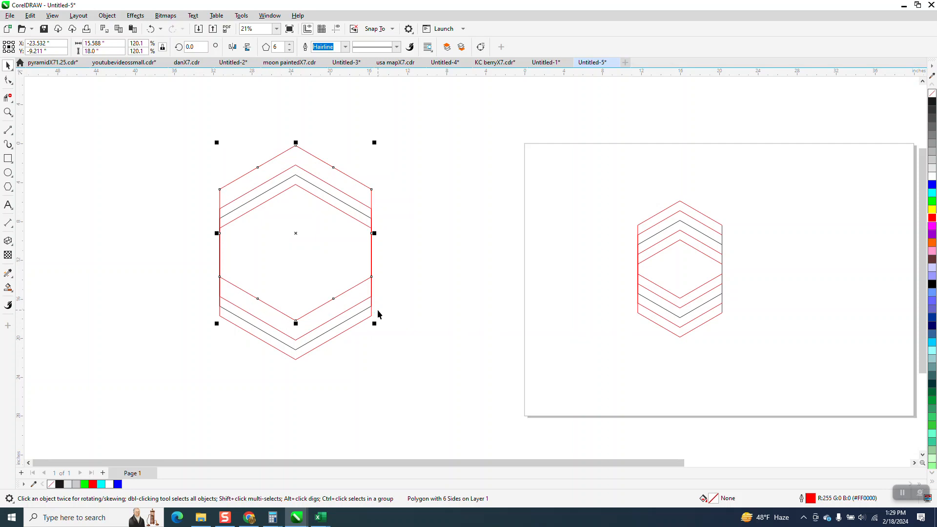
pyautogui.click(394, 235)
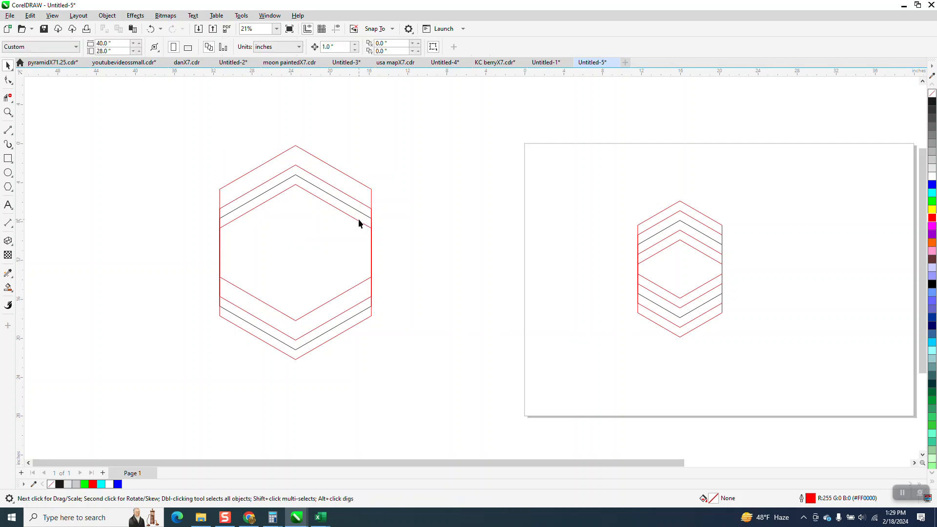
pyautogui.click(353, 217)
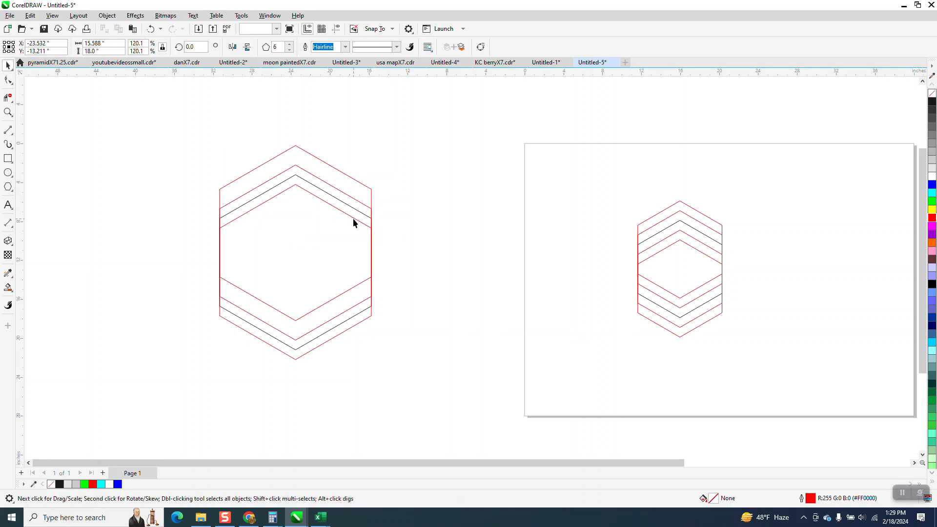
pyautogui.press('Down')
pyautogui.press('Down')
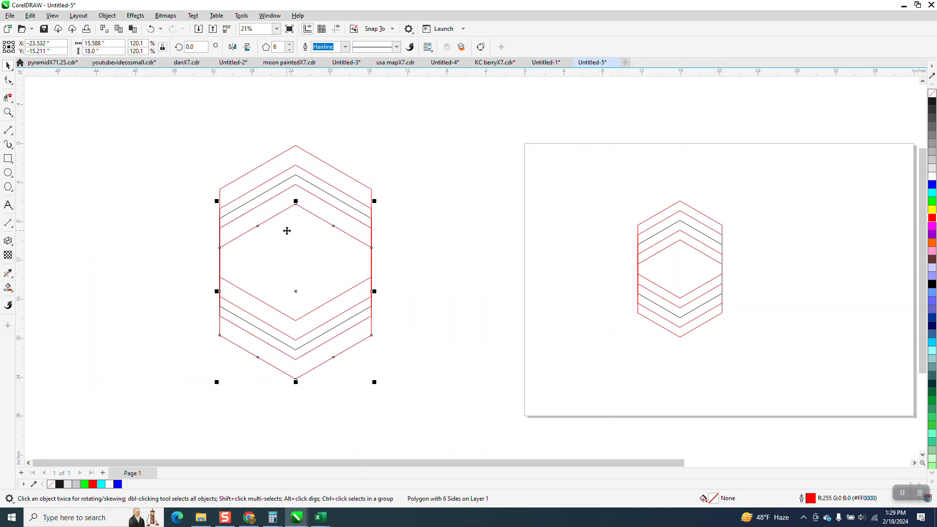
pyautogui.press('Delete')
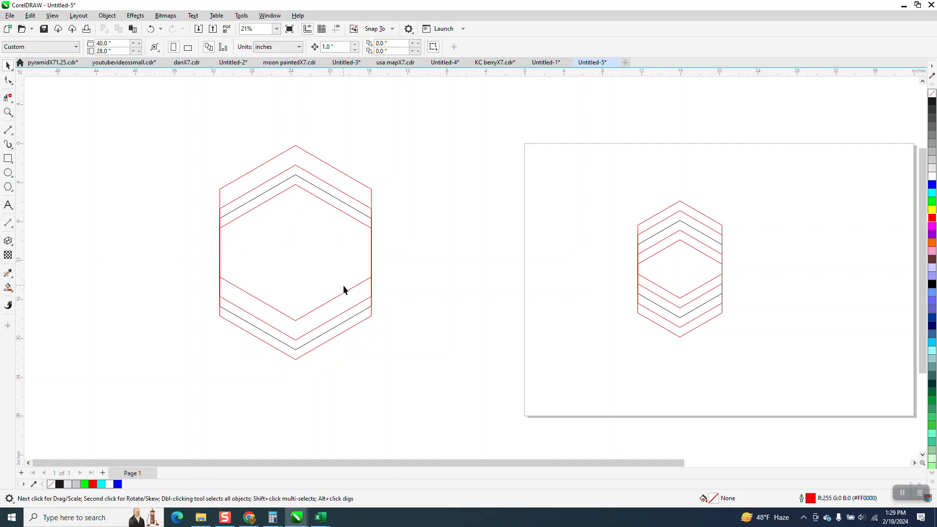
pyautogui.click(344, 292)
pyautogui.press('Delete')
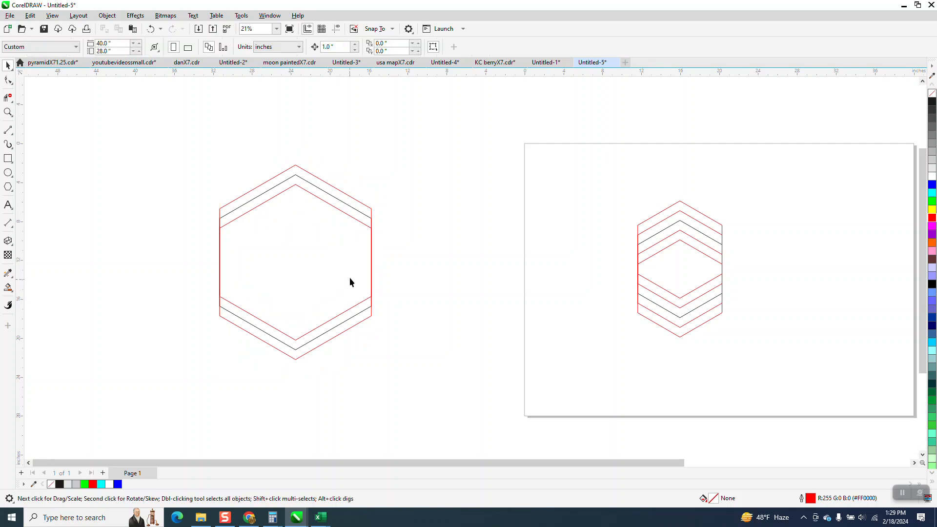
# Step: Place two more duplicates of the lowest large hexagon, each 1 inch lower than the one before
pyautogui.click(364, 226)
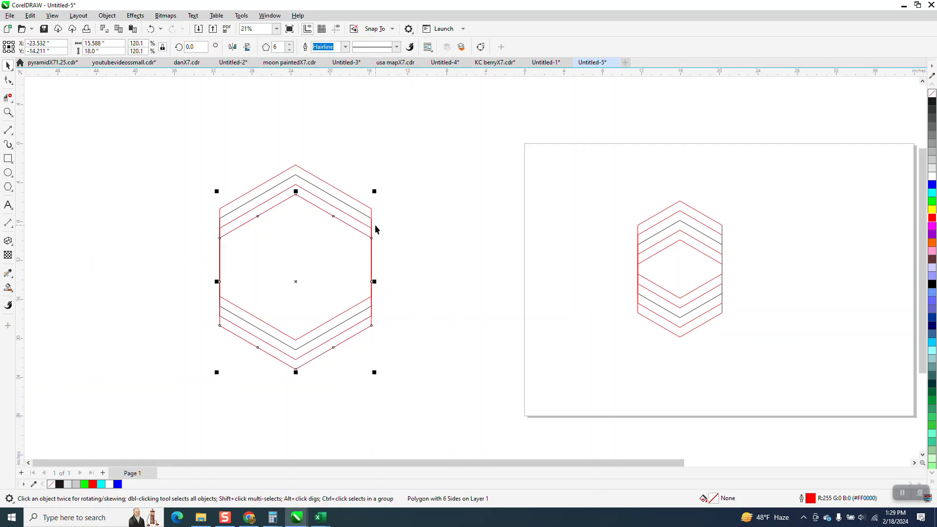
pyautogui.press('Down')
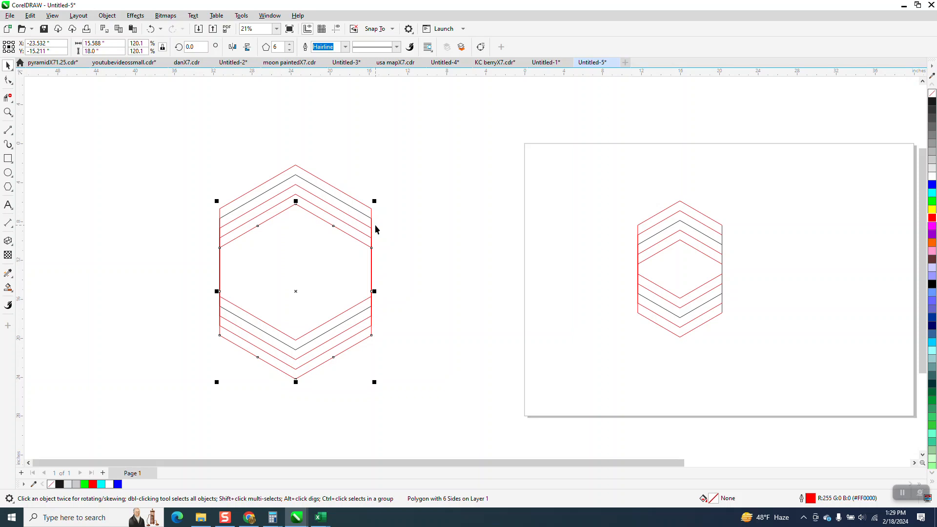
pyautogui.click(422, 288)
# Step: Place a duplicate of the uppermost large hexagon 1 inch higher
pyautogui.click(370, 306)
pyautogui.press('Up')
pyautogui.press('Up')
pyautogui.press('Up')
pyautogui.press('Up')
pyautogui.press('Up')
pyautogui.press('Up')
pyautogui.press('Down')
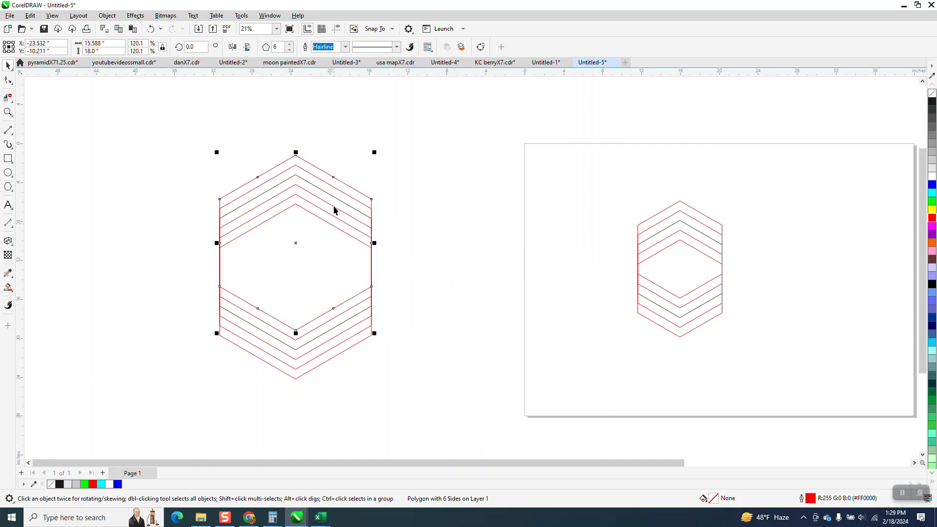
# Step: Place one more duplicate 1 inch below the lowest large hexagon and another 1 inch above the uppermost one
pyautogui.click(344, 164)
pyautogui.click(320, 217)
pyautogui.hotkey('ctrl', 'd')
pyautogui.press('Down')
pyautogui.click(415, 277)
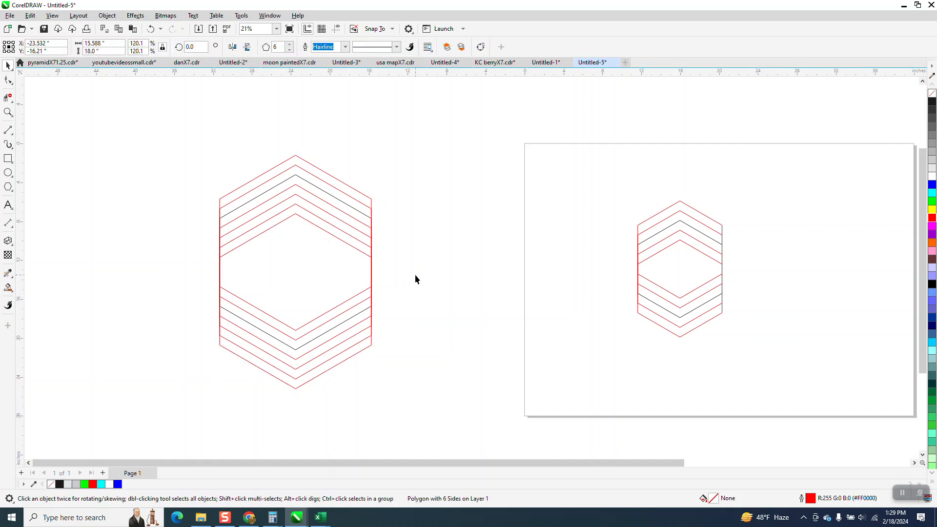
pyautogui.click(363, 315)
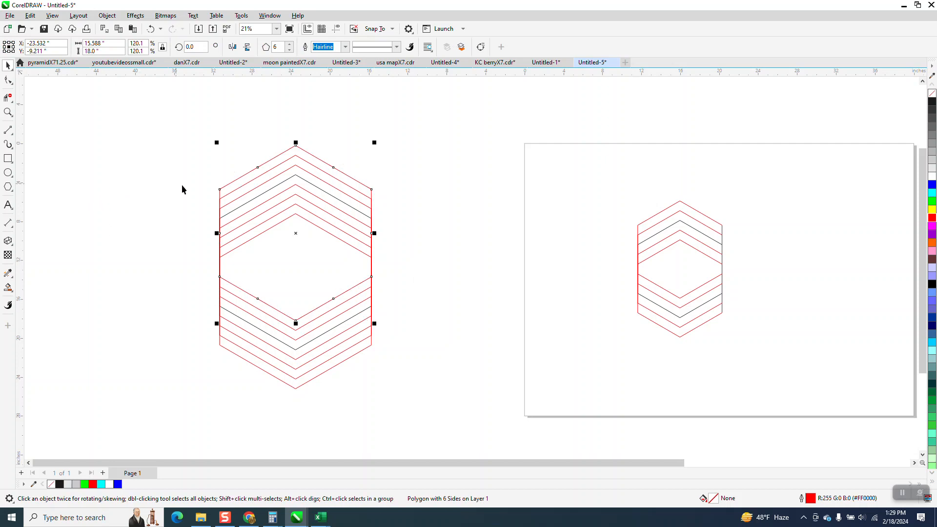
# Step: Select all eight large offset hexagons and group them
pyautogui.click(8, 112)
pyautogui.moveTo(146, 163); pyautogui.dragTo(527, 356)
pyautogui.click(8, 287)
pyautogui.scroll(-2, 205, 156)
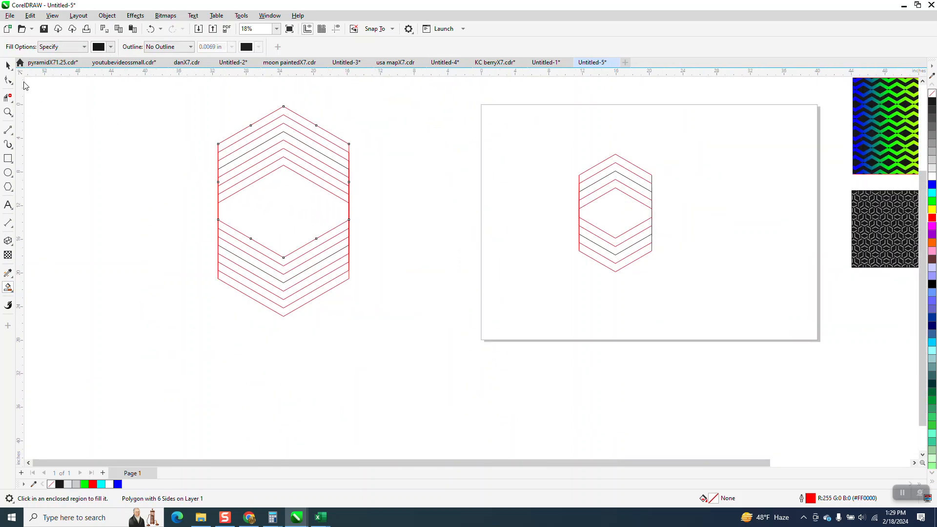
pyautogui.click(8, 65)
pyautogui.moveTo(198, 94); pyautogui.dragTo(385, 345)
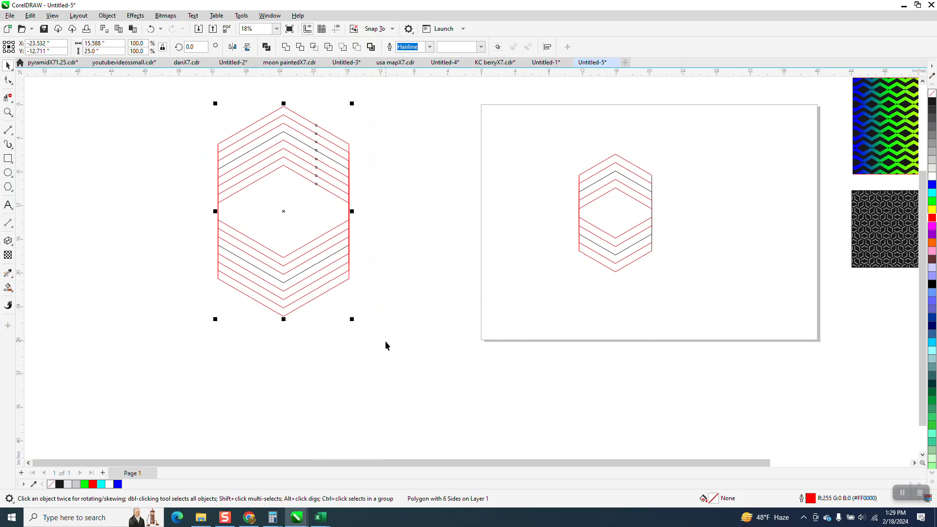
pyautogui.hotkey('ctrl', 'g')
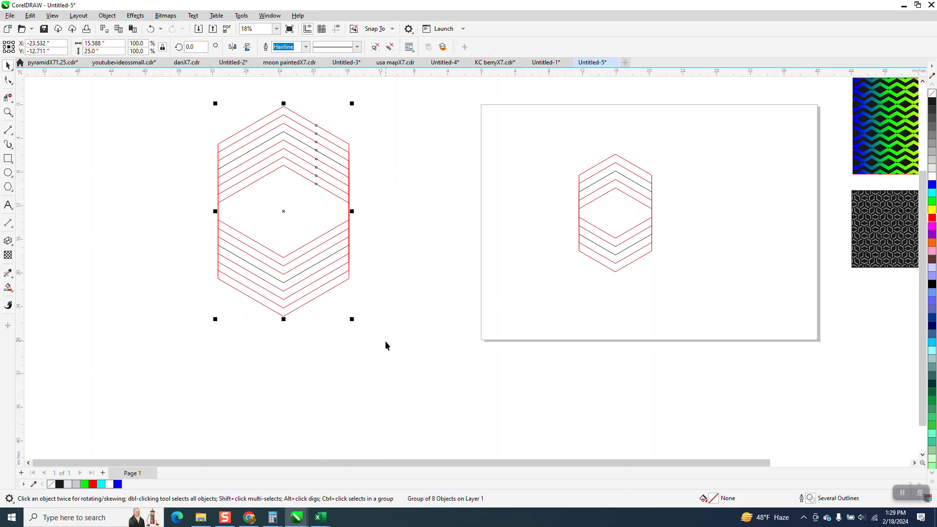
# Step: Smart-fill two upper chevron bands, the central hexagonal area and one lower chevron band of the large set with black
pyautogui.click(8, 288)
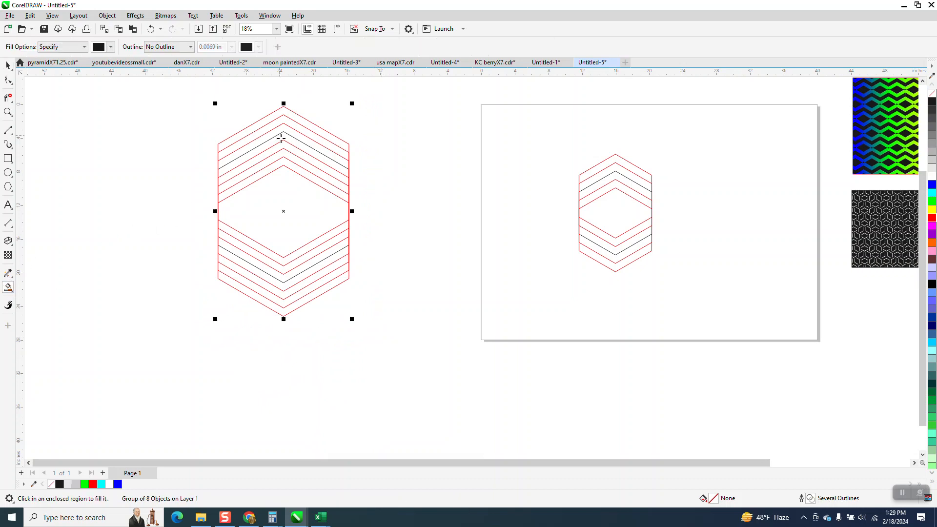
pyautogui.click(285, 138)
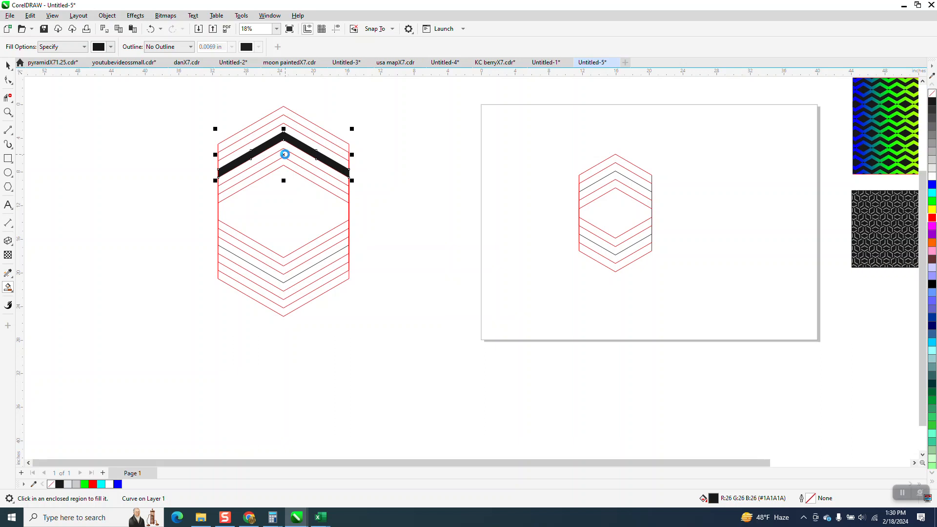
pyautogui.click(285, 154)
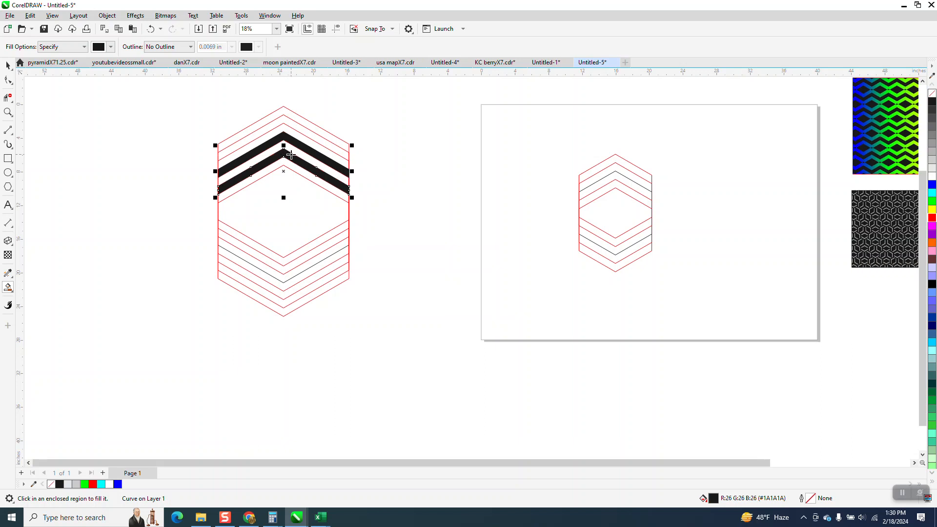
pyautogui.click(296, 192)
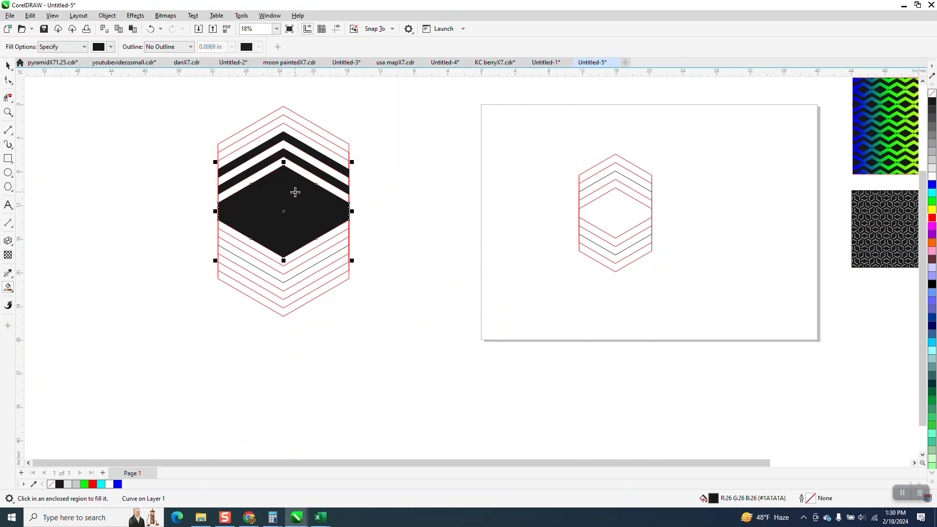
pyautogui.click(312, 258)
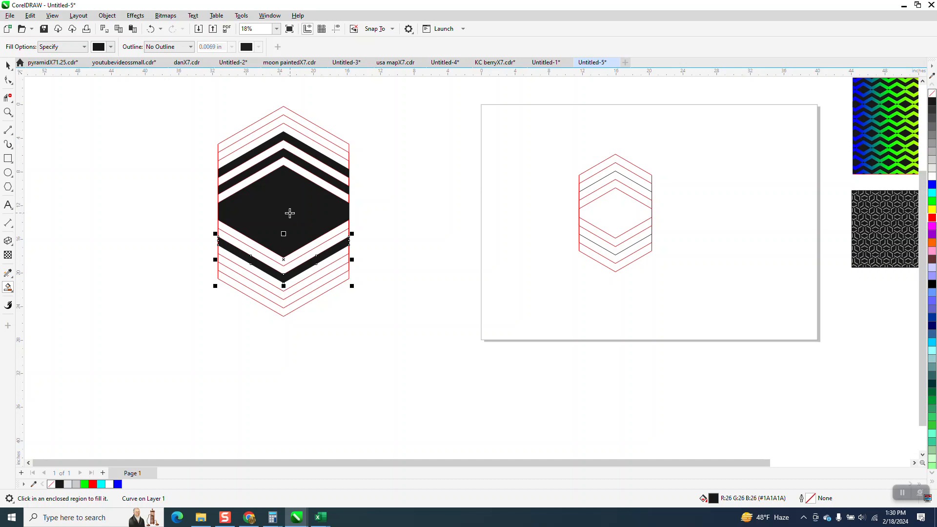
# Step: Undo the four black smart fills on the large hexagon set
pyautogui.click(152, 29)
pyautogui.click(151, 29)
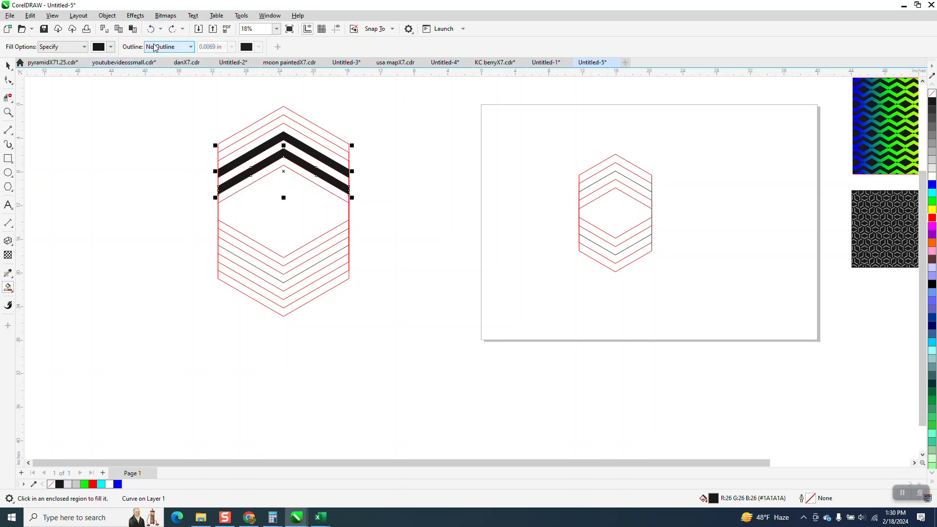
pyautogui.click(151, 30)
pyautogui.click(151, 29)
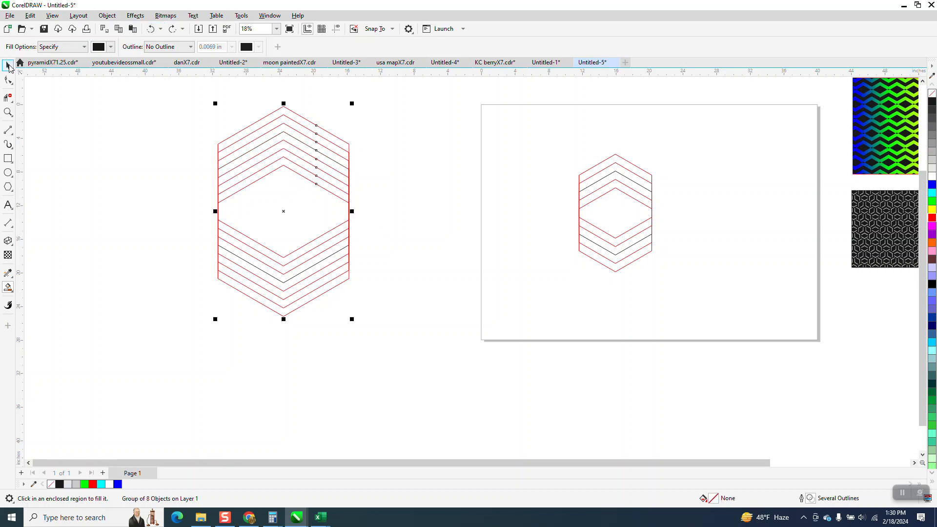
# Step: Ungroup the large hexagon set into separate hexagons and clear the selection
pyautogui.click(7, 65)
pyautogui.click(234, 222)
pyautogui.click(314, 244)
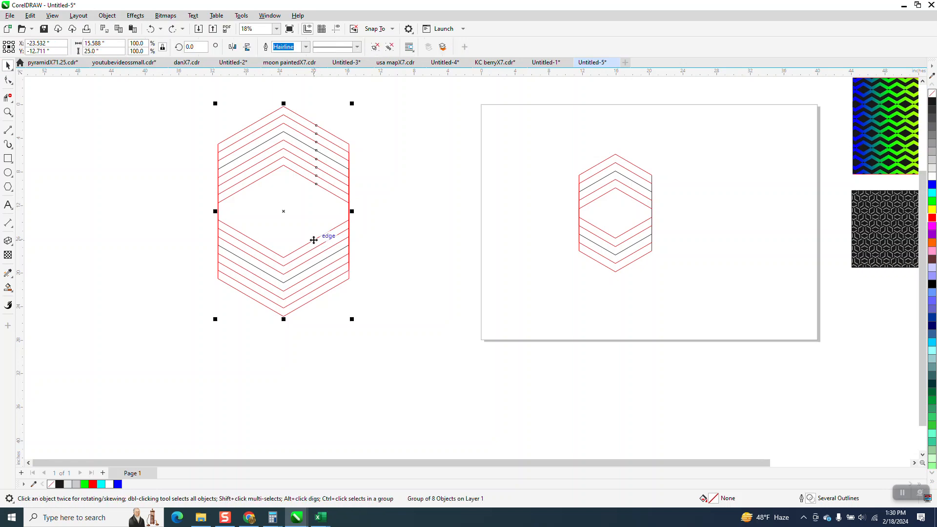
pyautogui.click(107, 15)
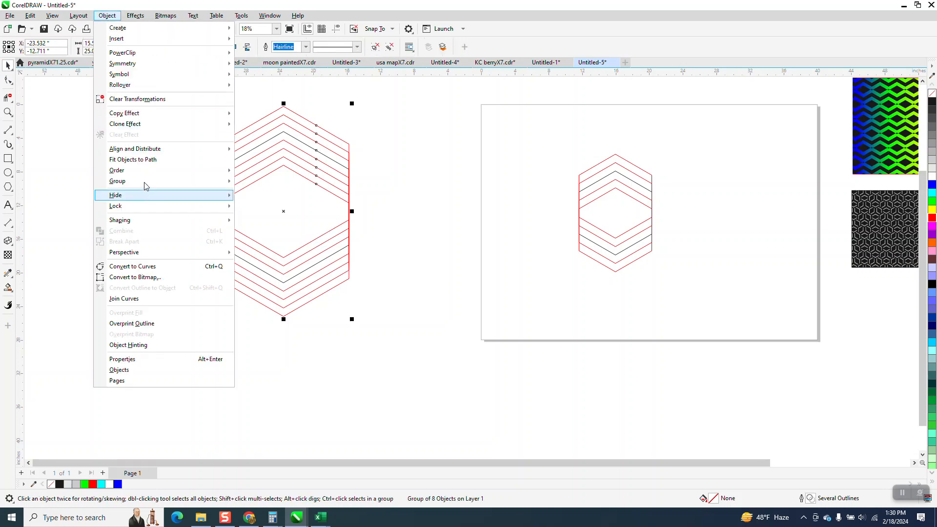
pyautogui.moveTo(117, 181)
pyautogui.click(254, 193)
pyautogui.click(236, 224)
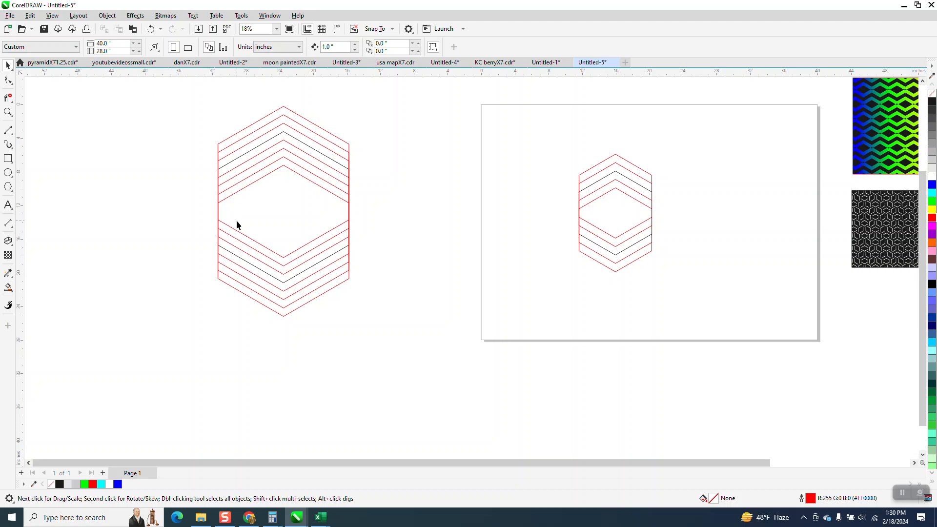
# Step: Add a duplicate of the uppermost large hexagon 1 inch higher to balance the set
pyautogui.click(234, 230)
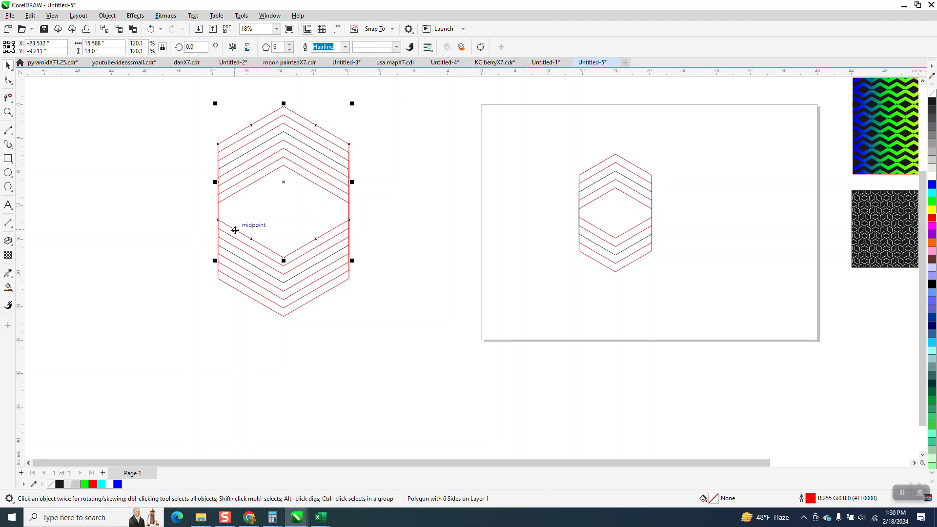
pyautogui.press('Up')
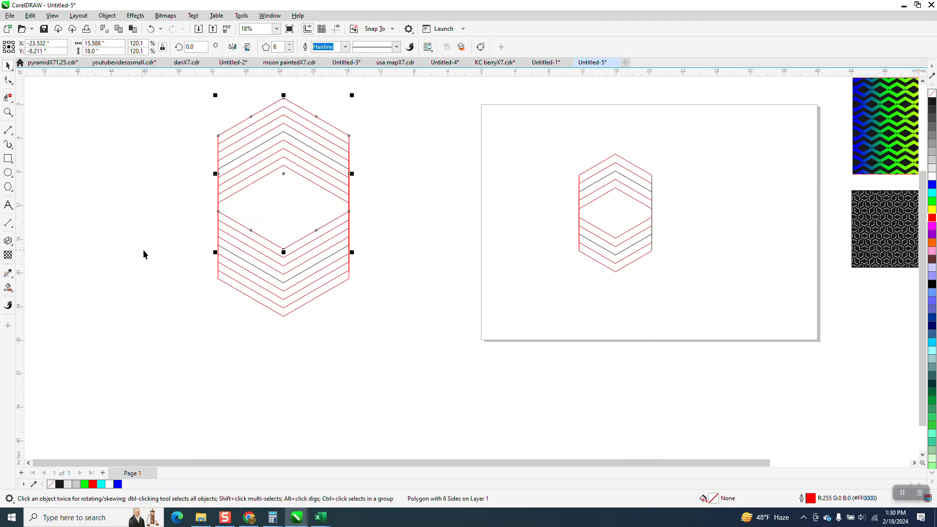
# Step: Smart-fill two alternating chevron bands below and two above the central area of the large hexagon set with black
pyautogui.click(8, 288)
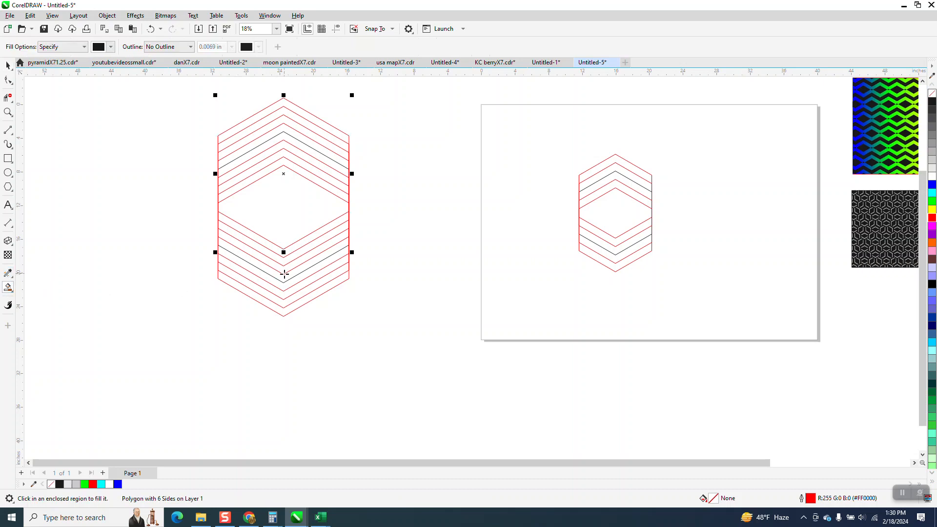
pyautogui.click(284, 277)
pyautogui.click(290, 250)
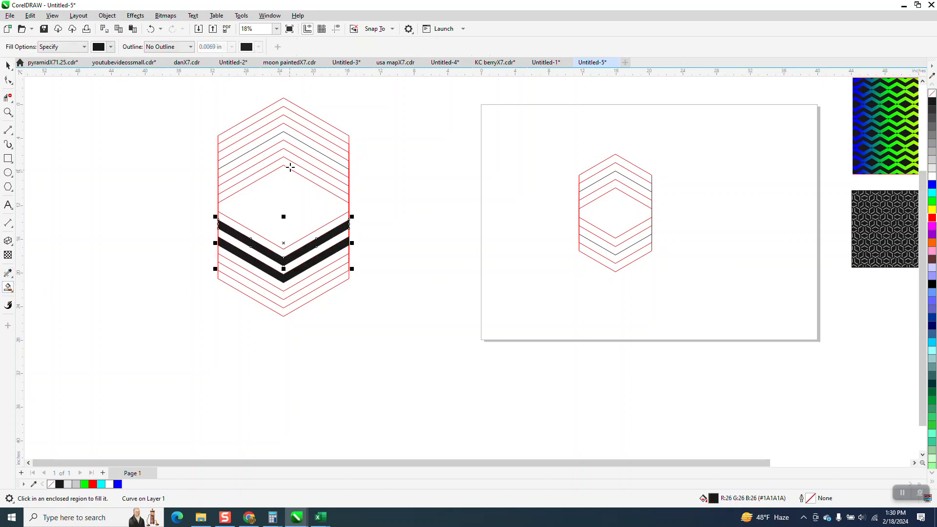
pyautogui.click(291, 140)
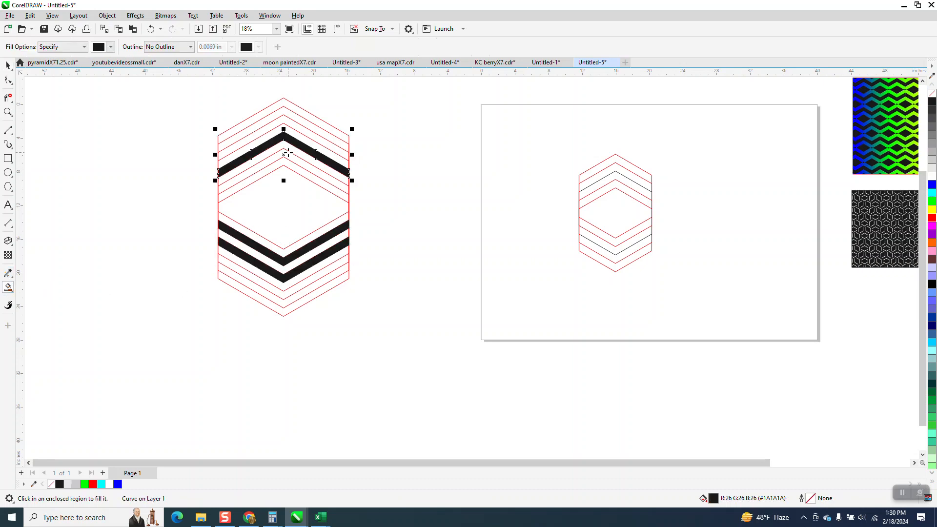
pyautogui.click(287, 155)
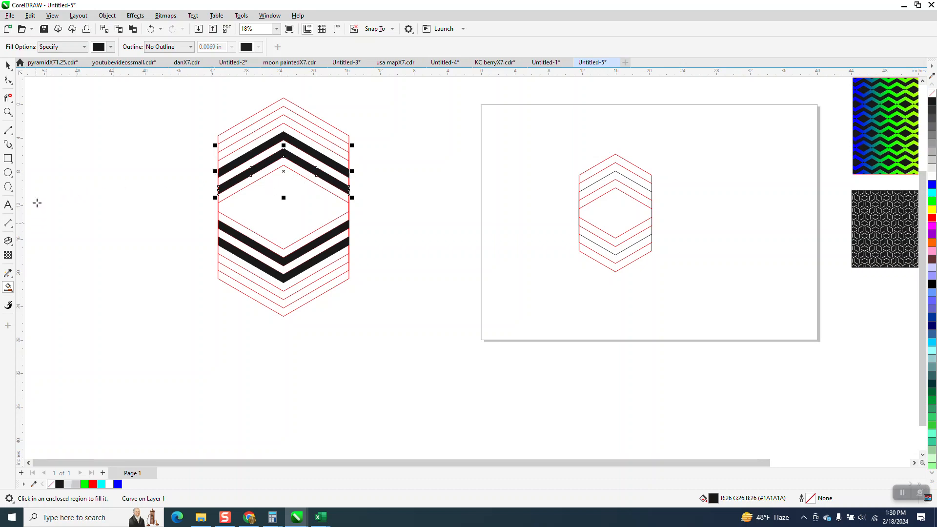
# Step: Set the Smart Fill colour to white
pyautogui.click(112, 47)
pyautogui.click(122, 111)
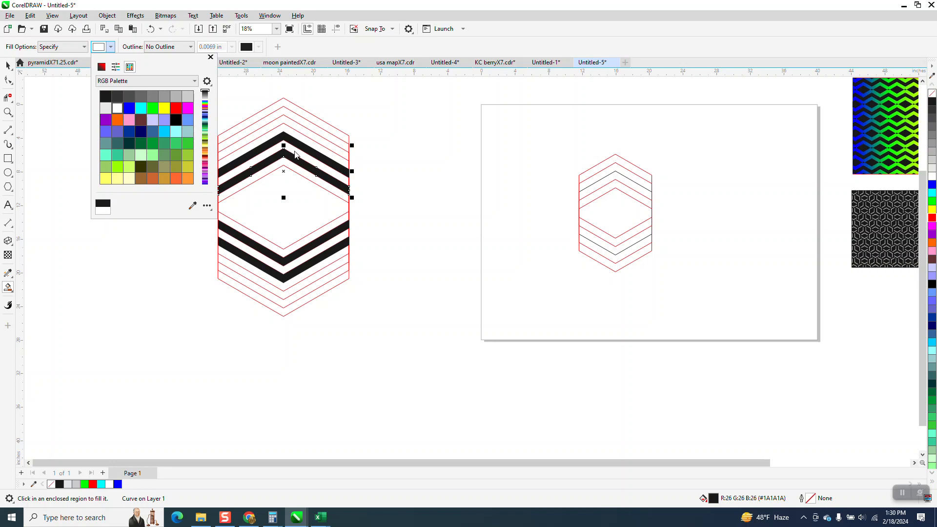
pyautogui.click(10, 65)
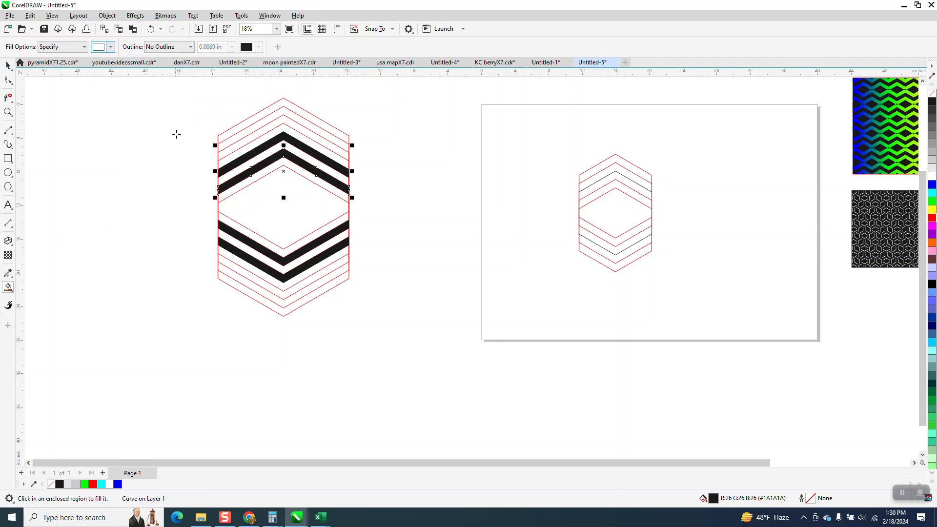
# Step: Clear the selection and set the nudge distance to 8 inches
pyautogui.click(8, 66)
pyautogui.moveTo(169, 141); pyautogui.dragTo(367, 254)
pyautogui.click(382, 219)
pyautogui.doubleClick(334, 48)
pyautogui.write('8')
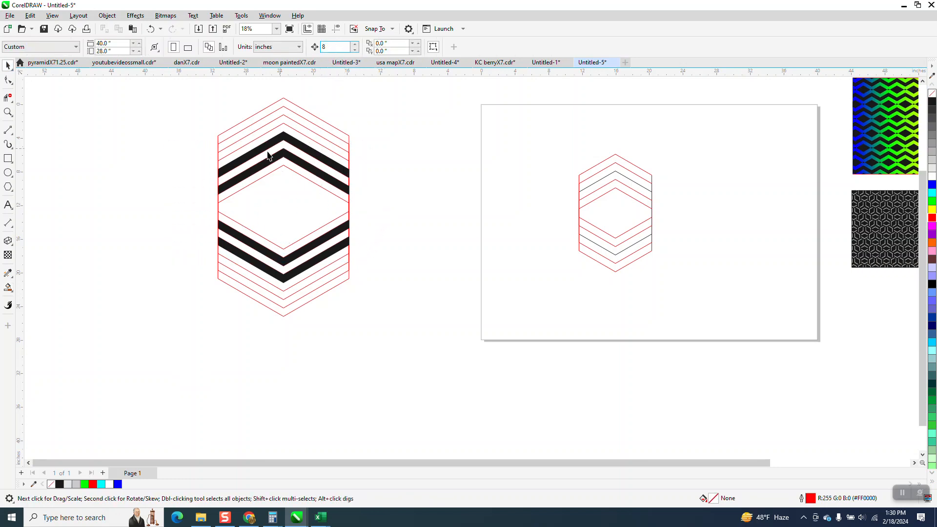
pyautogui.moveTo(204, 143); pyautogui.dragTo(343, 227)
pyautogui.moveTo(202, 122); pyautogui.dragTo(403, 287)
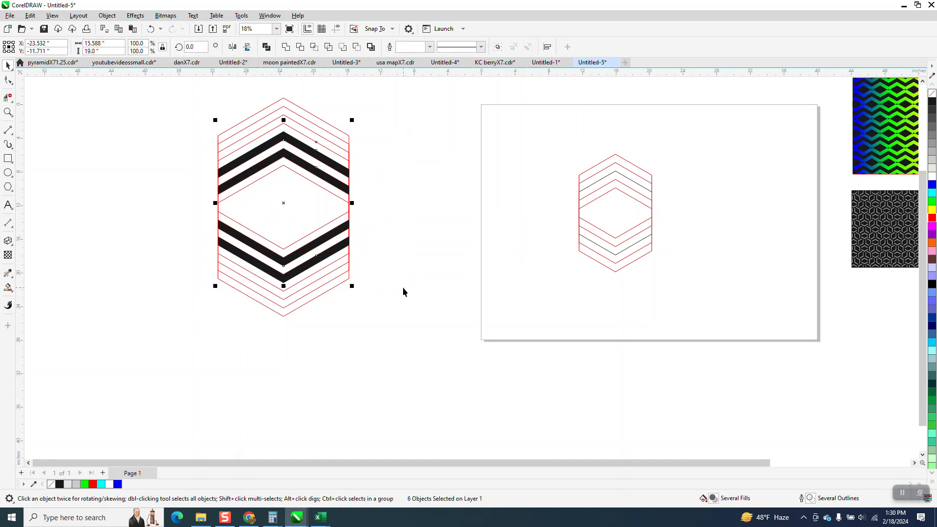
pyautogui.press('Left')
pyautogui.press('Left')
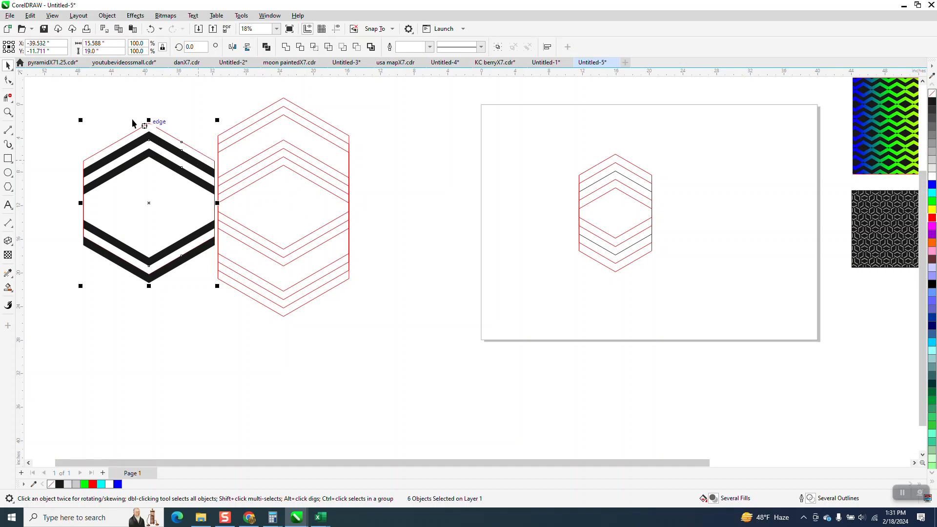
pyautogui.hotkey('shift', 'Right')
pyautogui.hotkey('shift', 'Right')
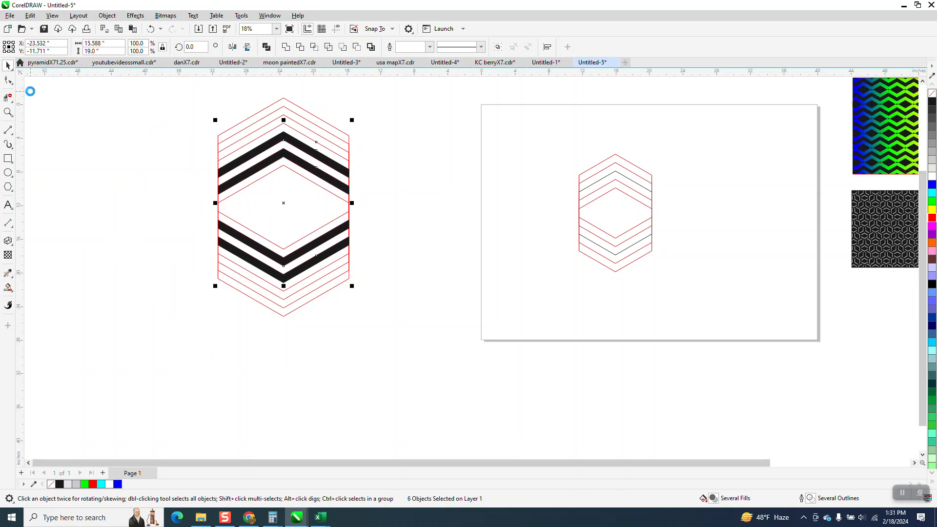
# Step: Move each of the four black chevrons 8 inches to the left, out of the large hexagon set
pyautogui.click(357, 134)
pyautogui.click(317, 156)
pyautogui.hotkey('shift', 'Left')
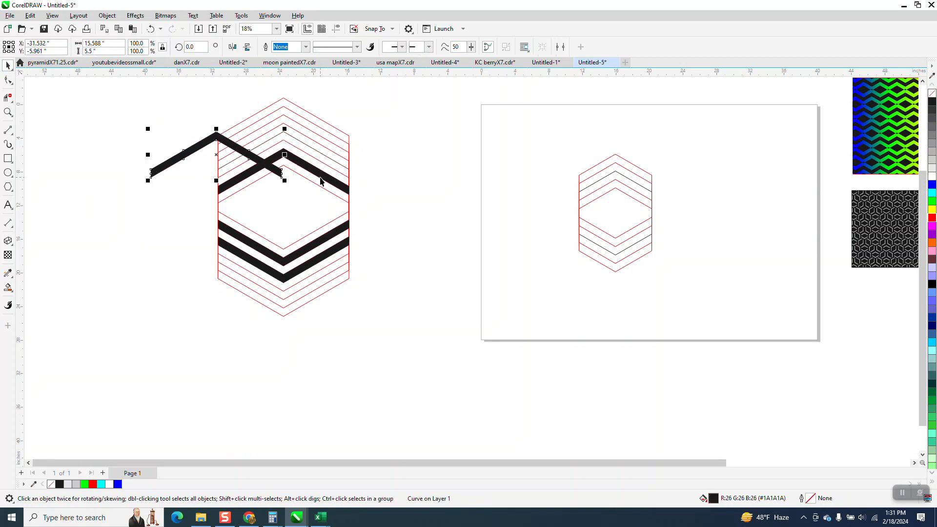
pyautogui.press('Down')
pyautogui.click(321, 241)
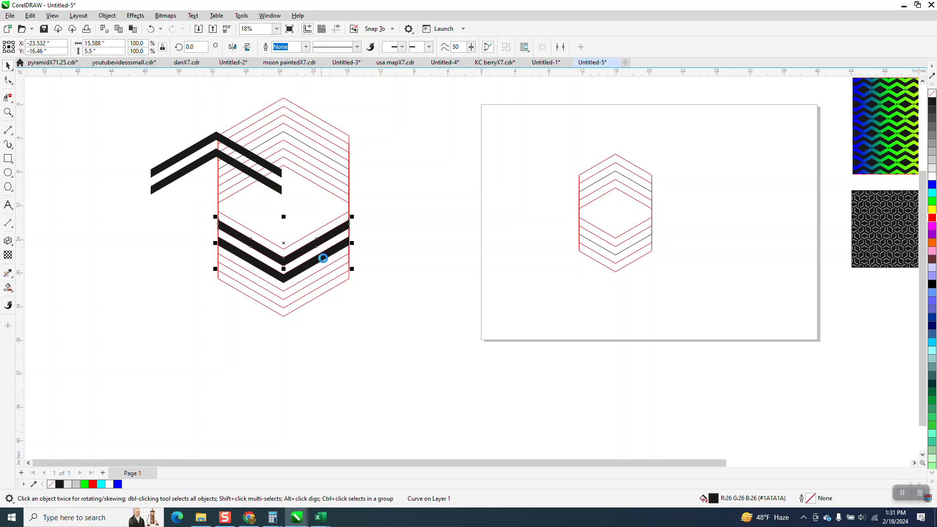
pyautogui.hotkey('shift', 'Left')
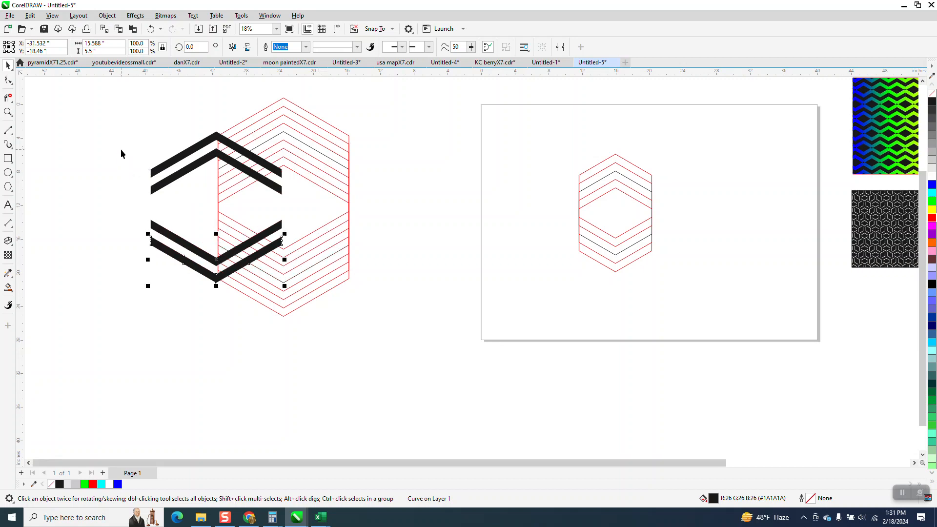
# Step: Group the four black chevrons and move the group 8 inches right, back onto the hexagon set
pyautogui.moveTo(129, 123); pyautogui.dragTo(190, 273)
pyautogui.hotkey('ctrl', 'g')
pyautogui.hotkey('shift', 'Right')
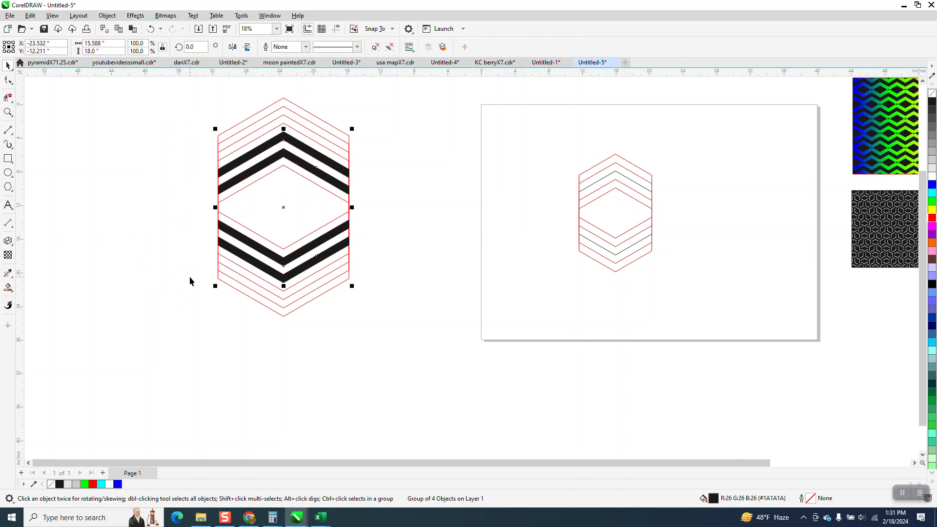
# Step: Smart-fill the chevron bands between and just inside the black chevrons with white, above and below the centre
pyautogui.click(8, 287)
pyautogui.click(285, 146)
pyautogui.click(284, 160)
pyautogui.click(318, 242)
pyautogui.click(8, 65)
pyautogui.click(334, 120)
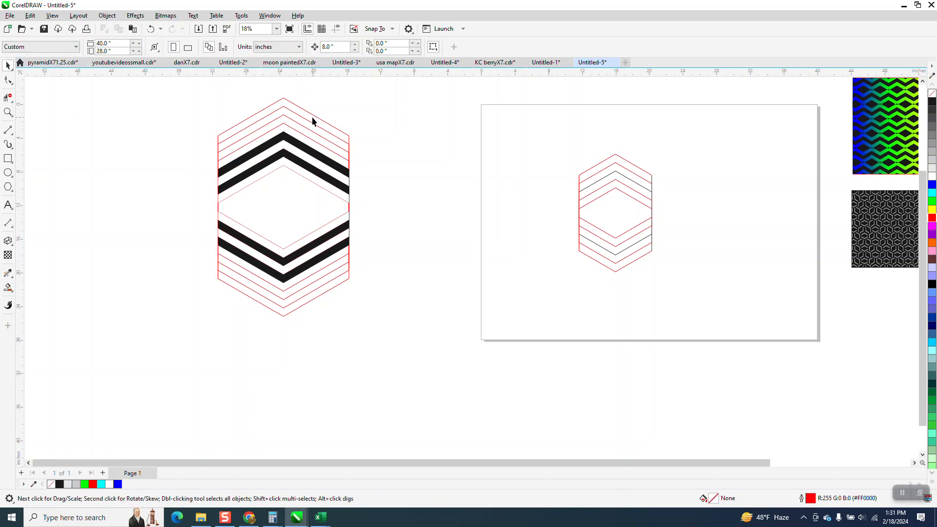
# Step: Move the uppermost large hexagon 8 inches left and the next one below it 16 inches left
pyautogui.click(321, 120)
pyautogui.hotkey('shift', 'Left')
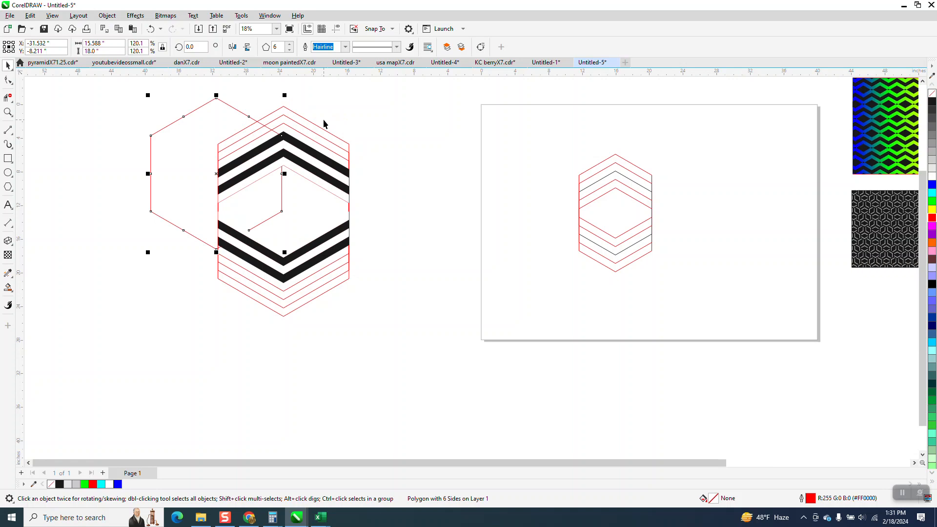
pyautogui.click(321, 130)
pyautogui.click(320, 129)
pyautogui.hotkey('shift', 'Left')
pyautogui.hotkey('shift', 'Left')
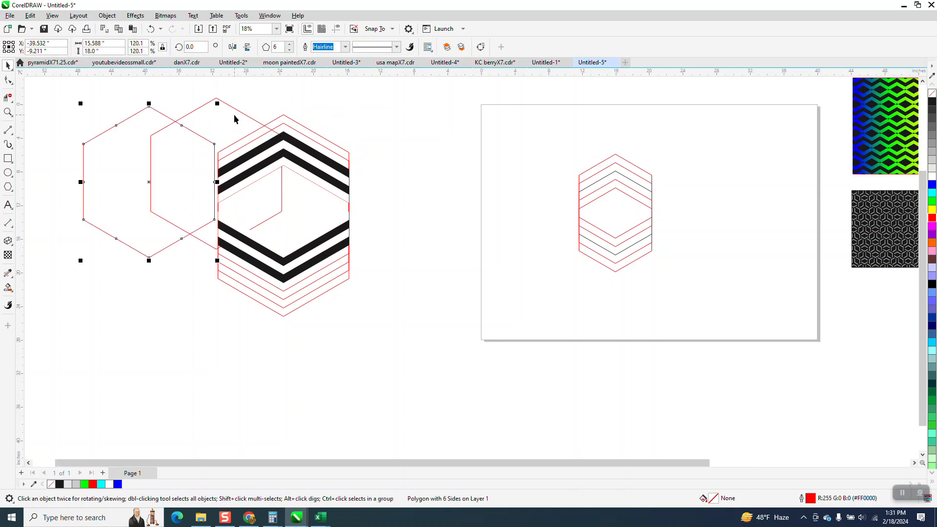
# Step: Set the nudge distance to 12 inches and move the black chevron group 24 inches to the right
pyautogui.click(312, 156)
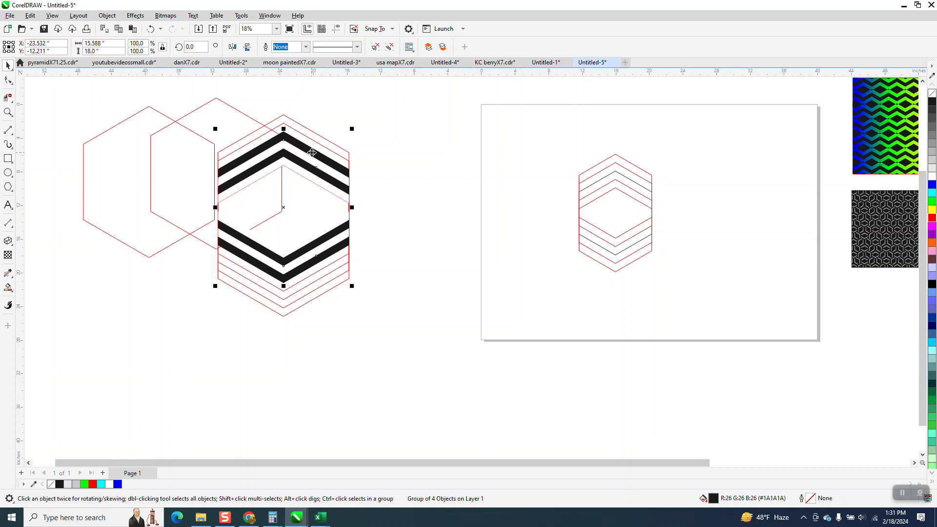
pyautogui.click(342, 120)
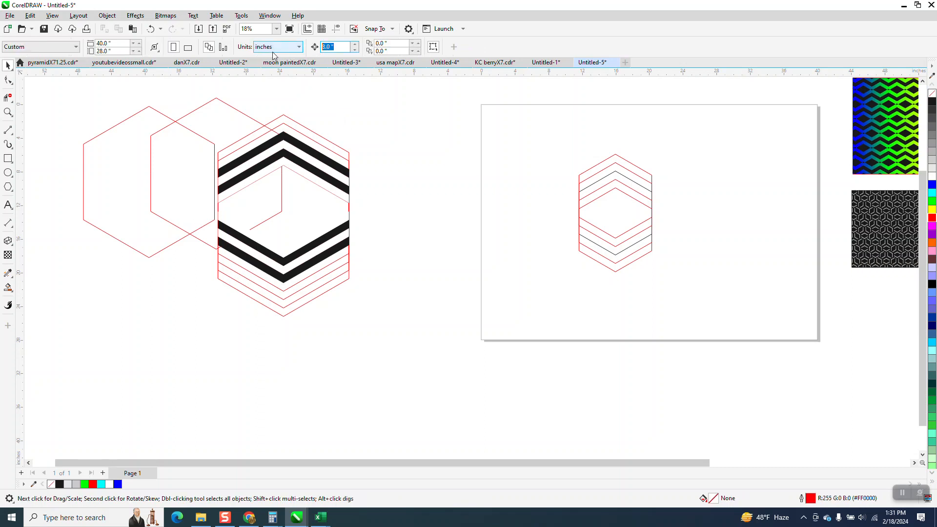
pyautogui.write('12')
pyautogui.click(331, 165)
pyautogui.press('Right')
pyautogui.press('Right')
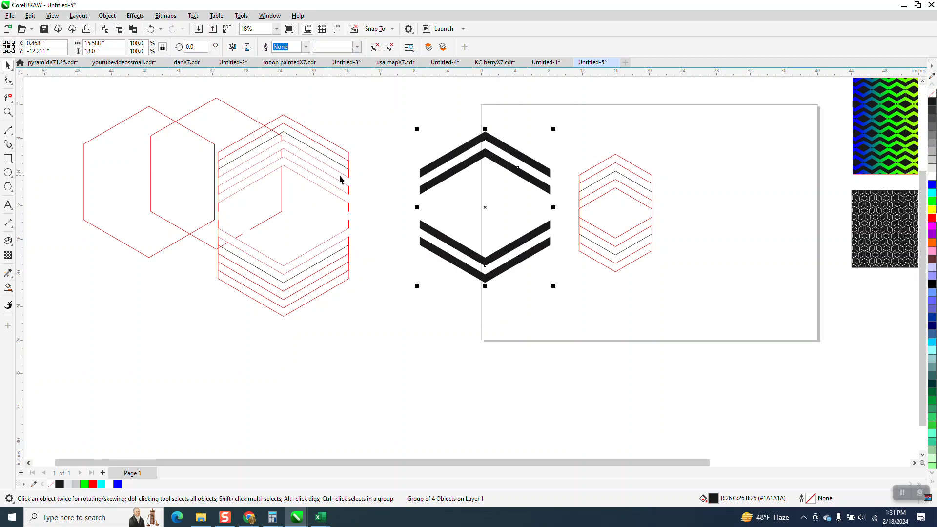
# Step: Draw a yellow rectangle with a red outline, about 26 by 29.5 inches, over the large hexagon set and send it to the back
pyautogui.click(340, 174)
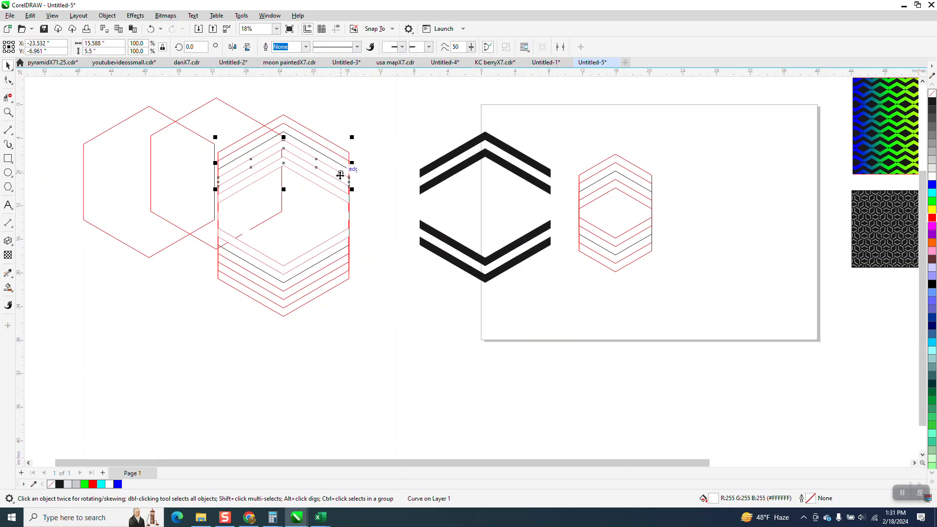
pyautogui.click(8, 158)
pyautogui.moveTo(159, 101); pyautogui.dragTo(378, 349)
pyautogui.rightClick(932, 218)
pyautogui.click(932, 211)
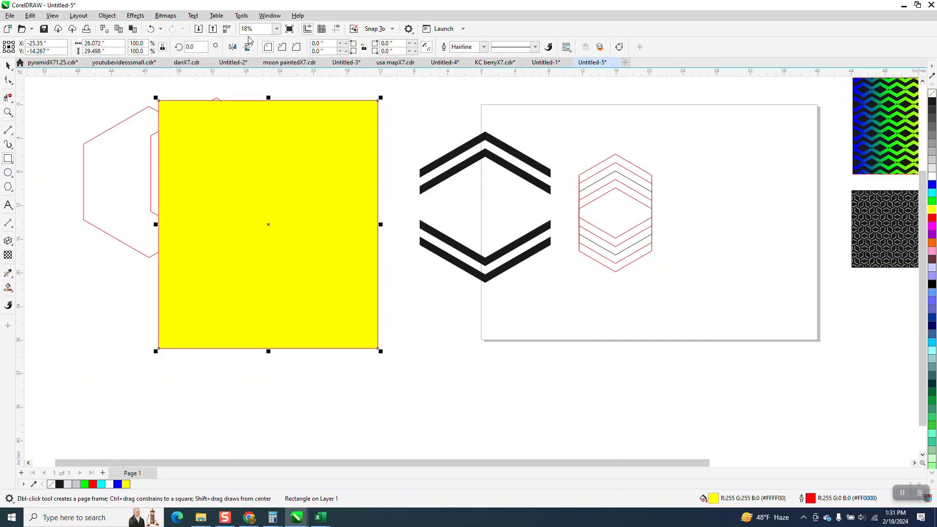
pyautogui.click(106, 15)
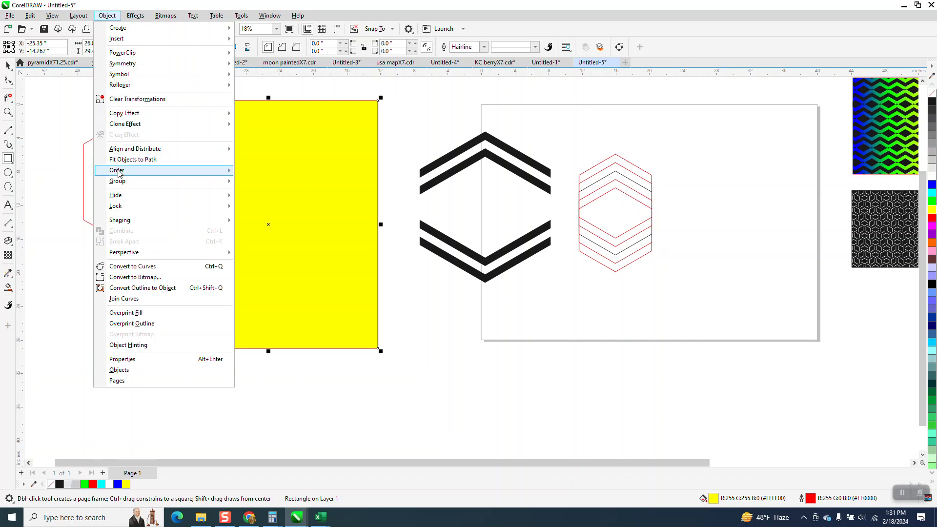
pyautogui.moveTo(119, 171)
pyautogui.click(252, 184)
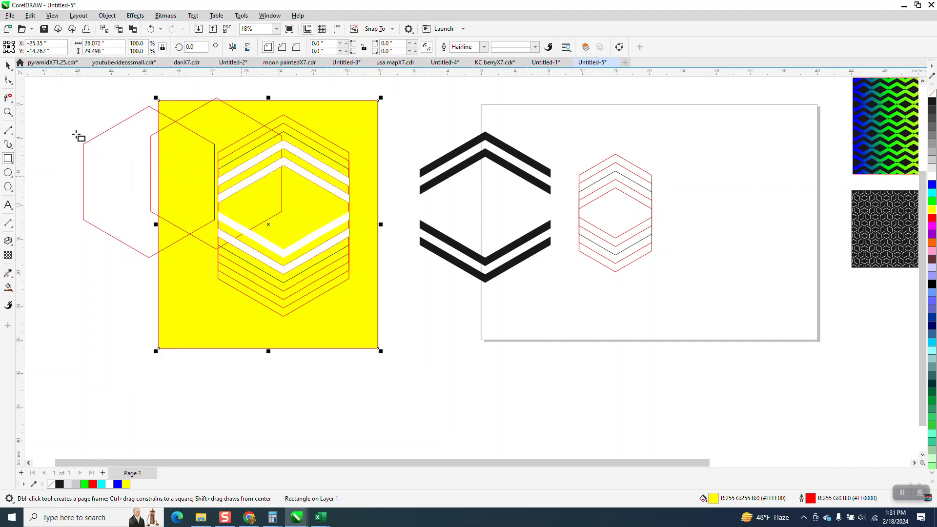
# Step: Delete the two large hexagons that were moved out to the left of the set
pyautogui.click(7, 66)
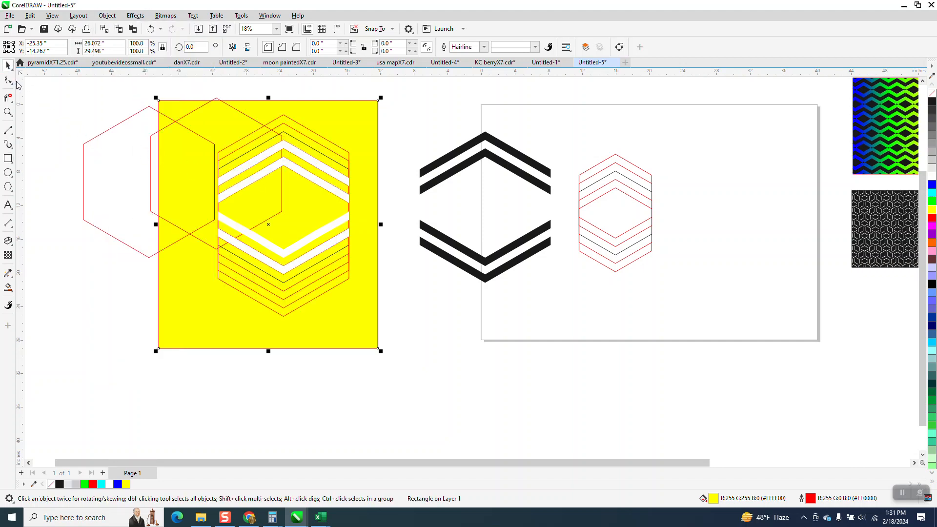
pyautogui.click(305, 159)
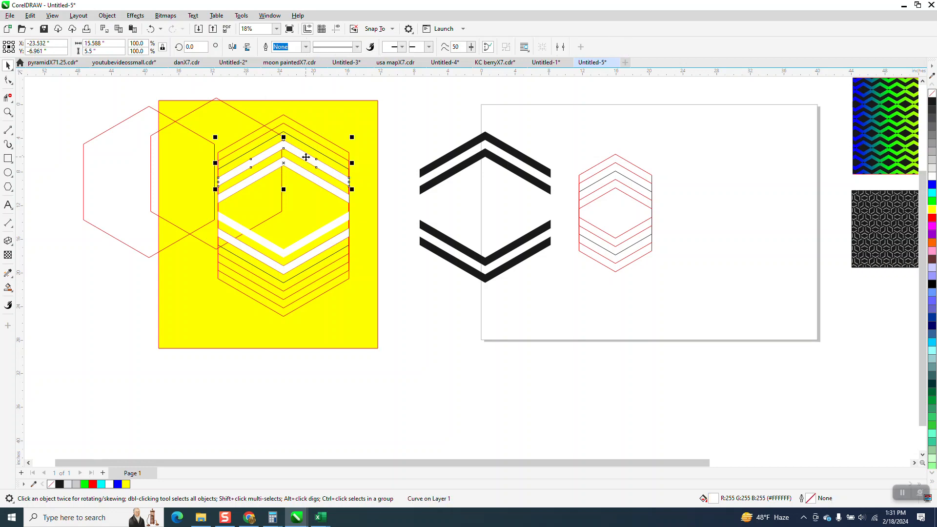
pyautogui.click(122, 121)
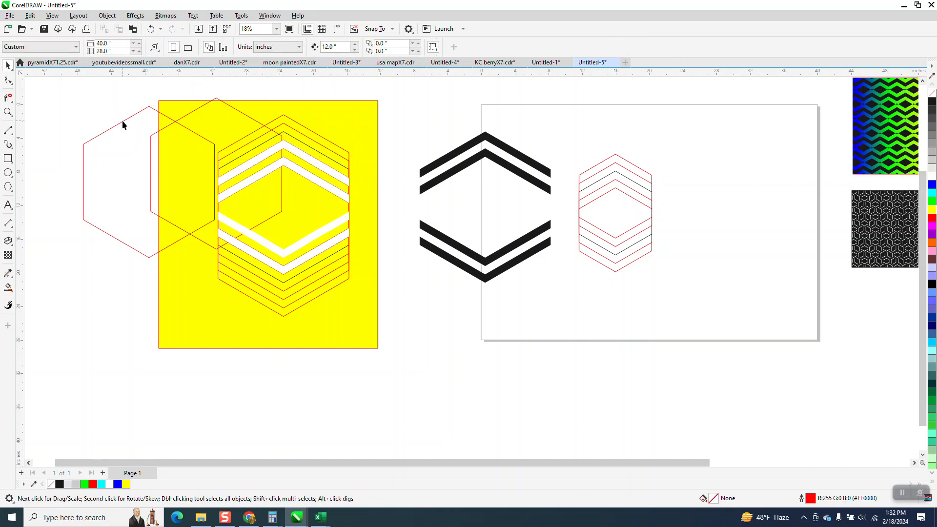
pyautogui.click(146, 108)
pyautogui.press('Delete')
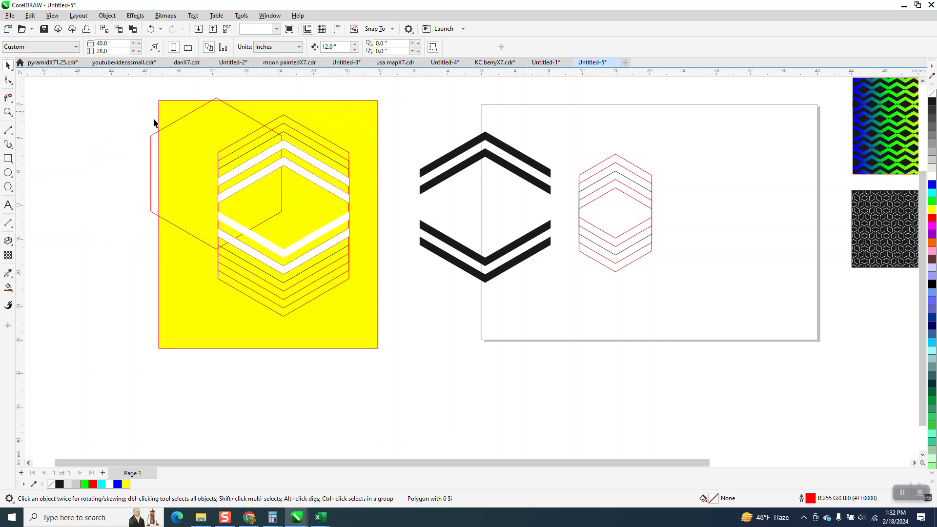
pyautogui.click(153, 136)
pyautogui.press('Delete')
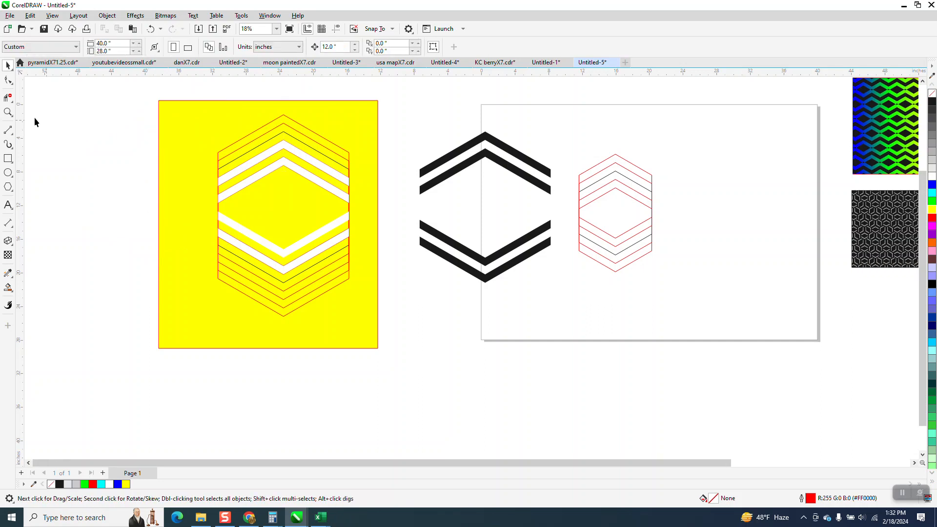
# Step: Move the four white chevrons 12 inches left and delete the large hexagon outlines left on the yellow rectangle
pyautogui.click(8, 287)
pyautogui.click(8, 65)
pyautogui.click(253, 164)
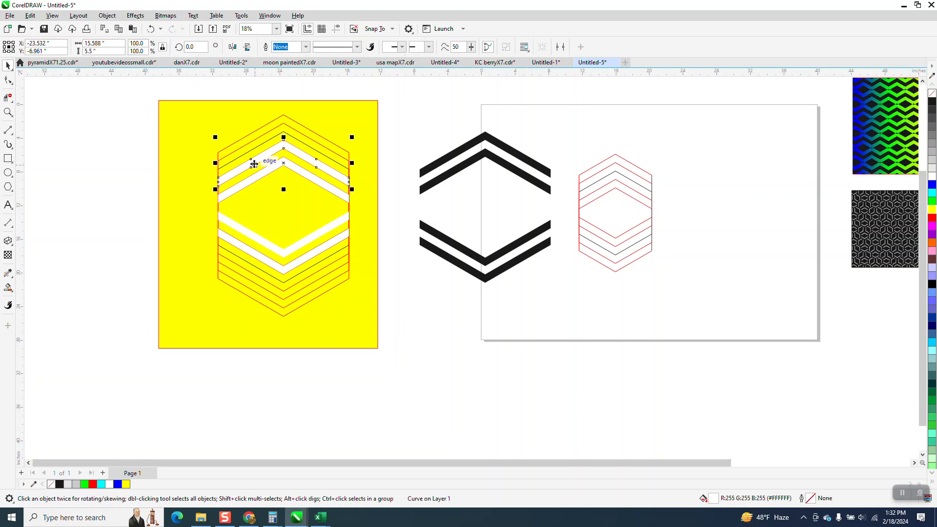
pyautogui.press('Left')
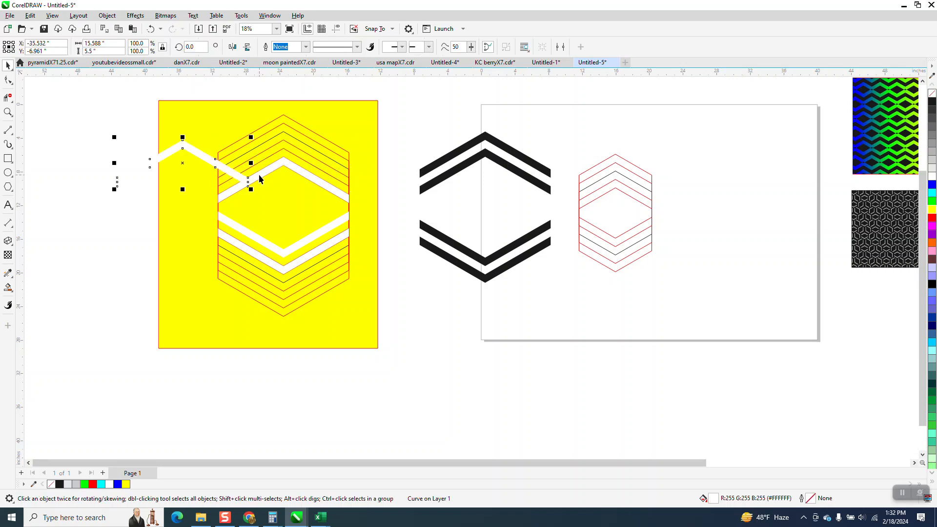
pyautogui.click(258, 176)
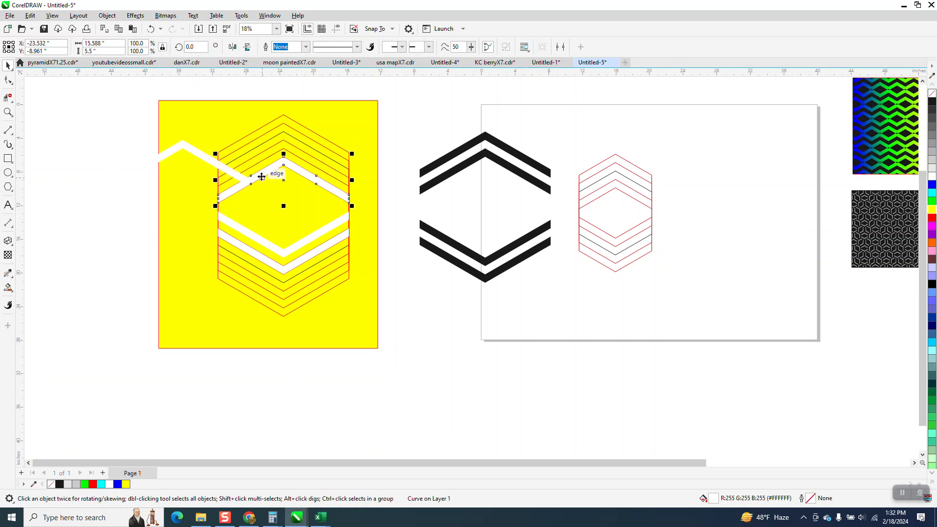
pyautogui.press('Left')
pyautogui.click(260, 240)
pyautogui.press('Left')
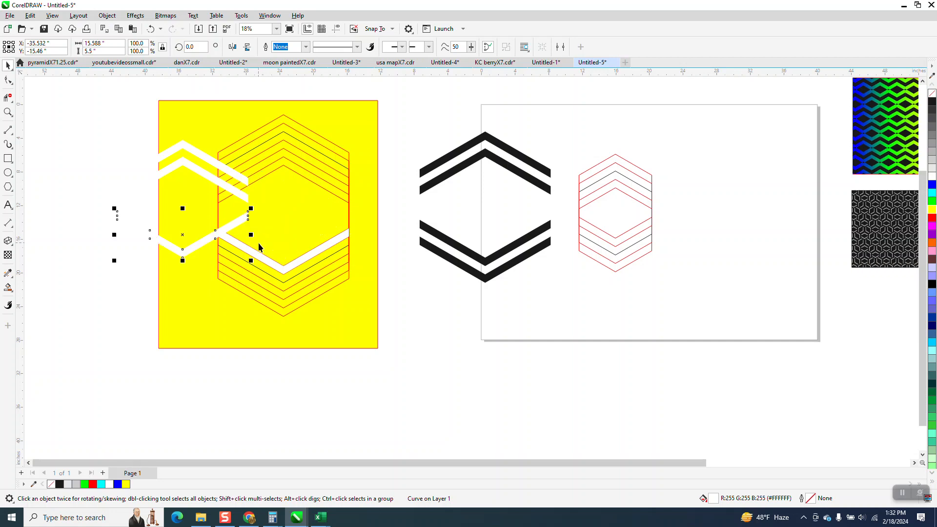
pyautogui.press('Down')
pyautogui.moveTo(210, 95); pyautogui.dragTo(367, 332)
pyautogui.press('Delete')
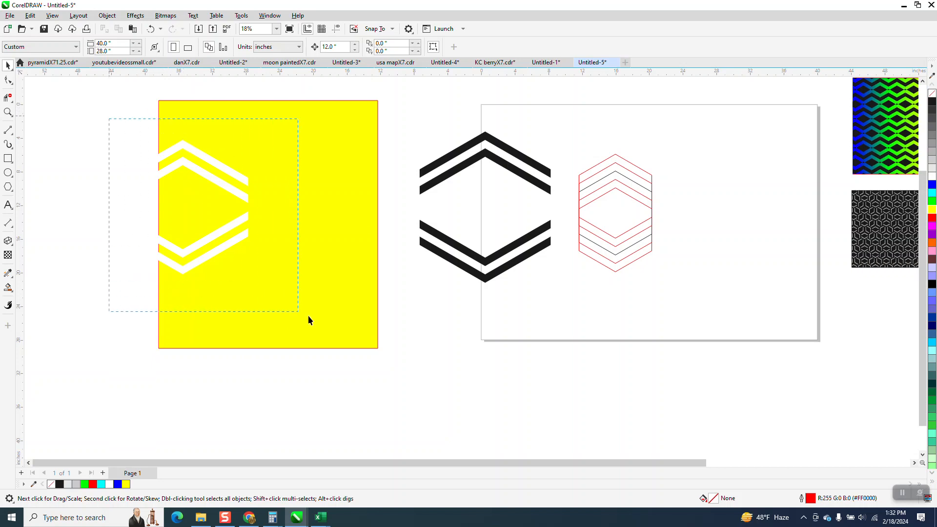
# Step: Move the four white chevrons 12 inches back to the right and group them
pyautogui.moveTo(309, 320); pyautogui.dragTo(329, 319)
pyautogui.press('Right')
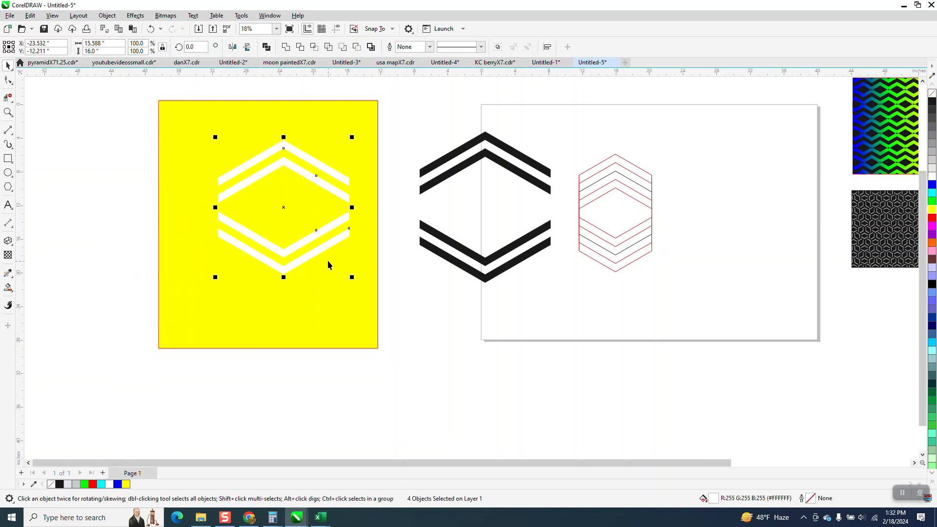
pyautogui.click(107, 16)
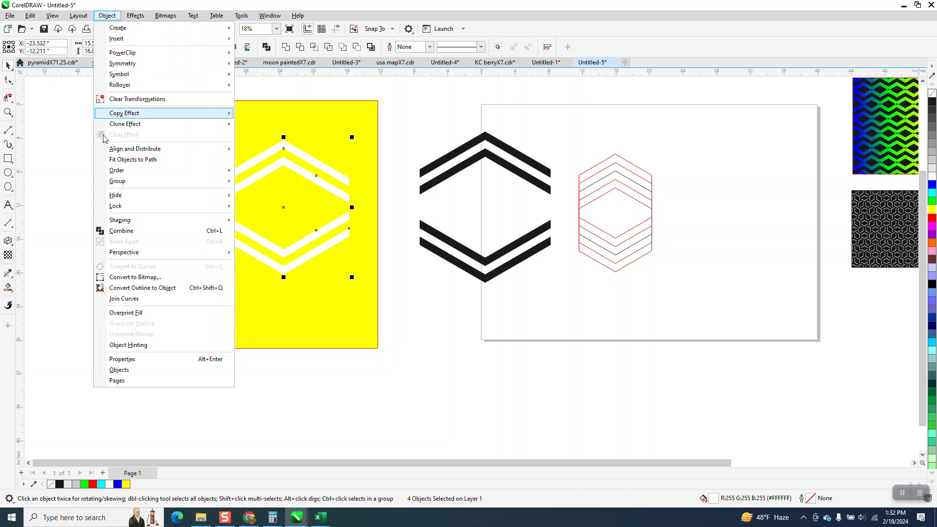
pyautogui.moveTo(199, 188)
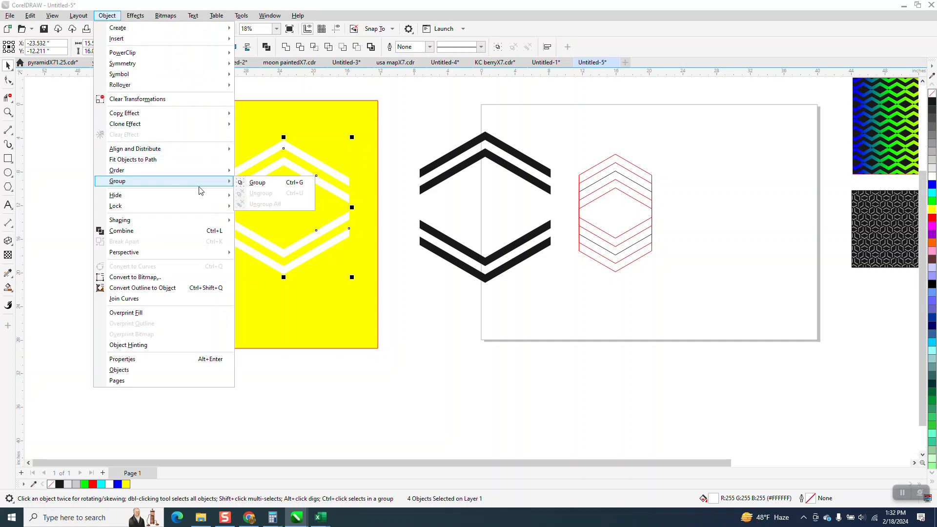
pyautogui.click(257, 183)
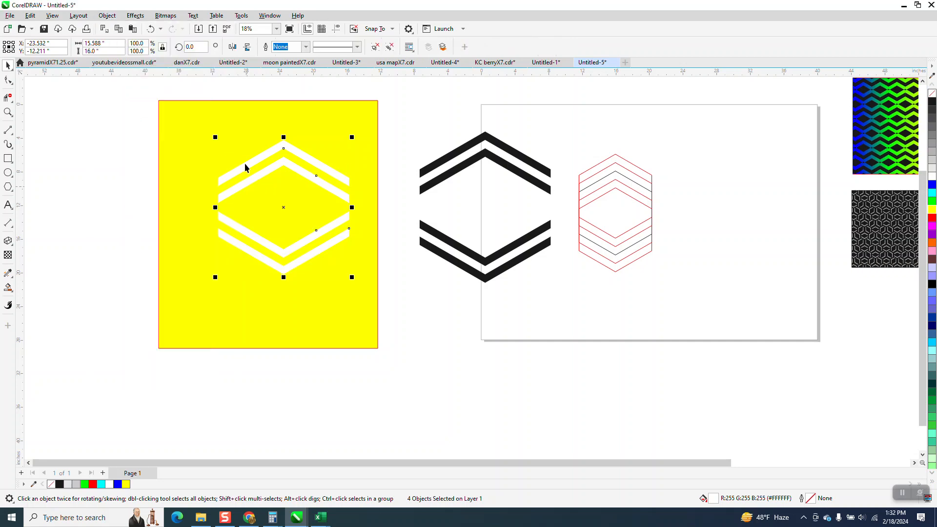
# Step: Apply a linear fountain fill to the white chevron group, with black starting beyond its right edge and fading leftward to white
pyautogui.click(10, 289)
pyautogui.click(31, 287)
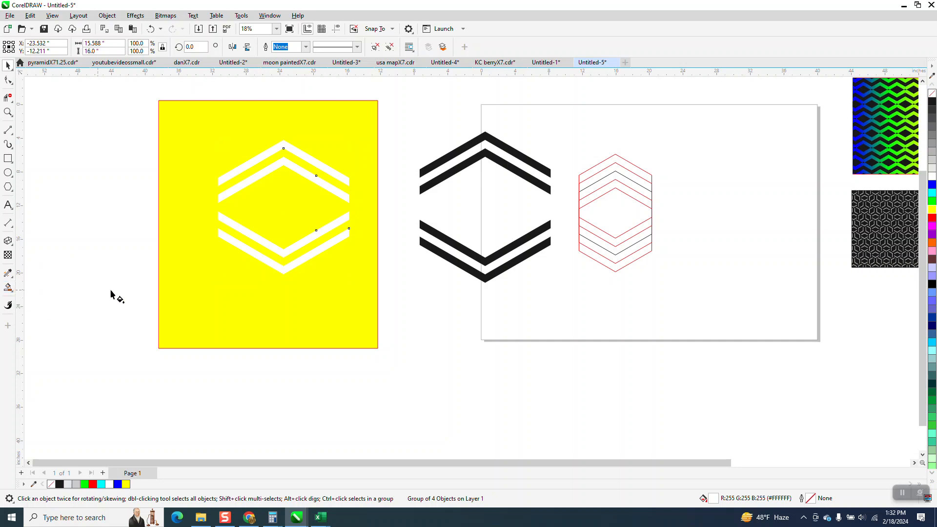
pyautogui.moveTo(349, 216); pyautogui.dragTo(268, 224)
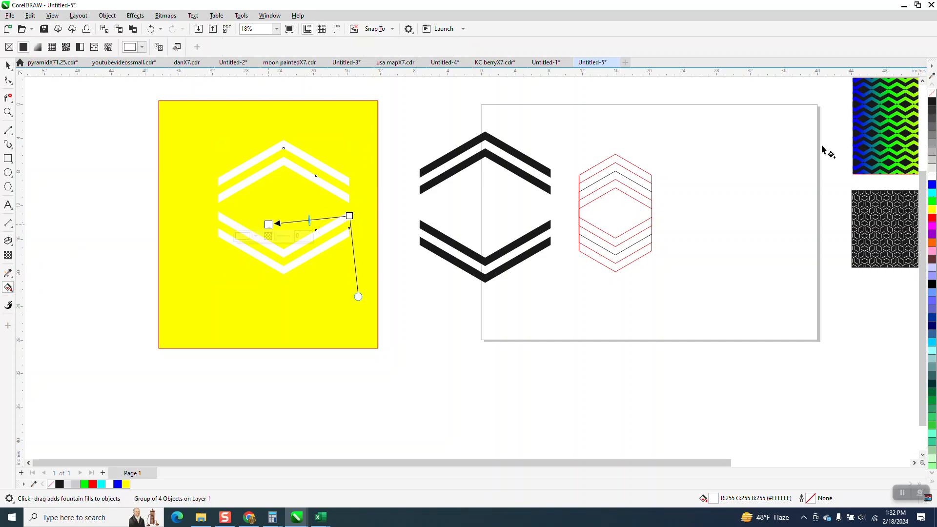
pyautogui.moveTo(932, 102); pyautogui.dragTo(350, 216)
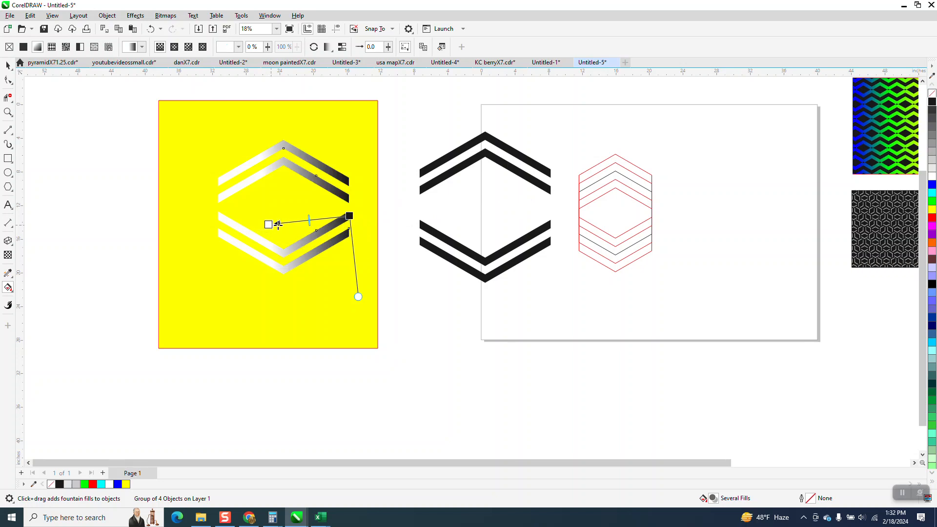
pyautogui.moveTo(270, 224); pyautogui.dragTo(378, 213)
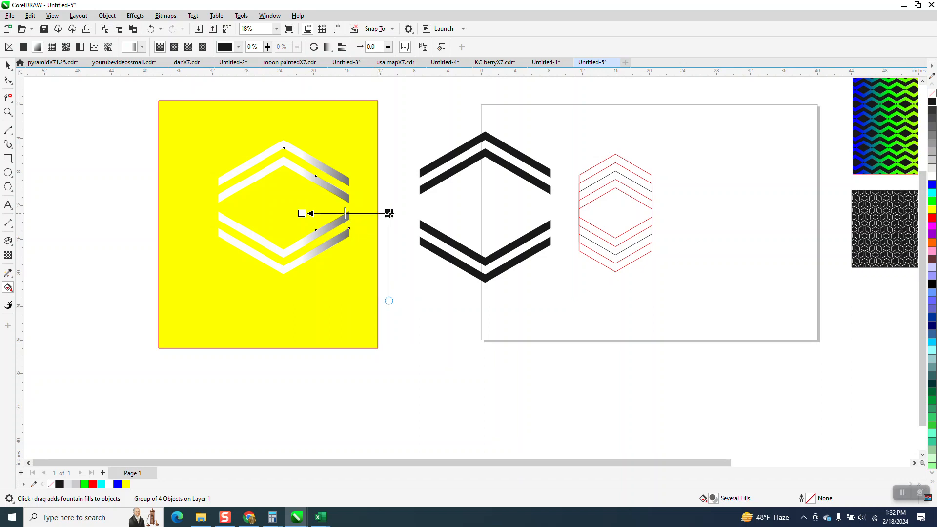
# Step: Move the gradient-filled chevron group 24 inches right onto the black chevrons
pyautogui.press('space')
pyautogui.moveTo(134, 126); pyautogui.dragTo(156, 181)
pyautogui.moveTo(370, 279); pyautogui.dragTo(377, 282)
pyautogui.press('Right')
pyautogui.press('Right')
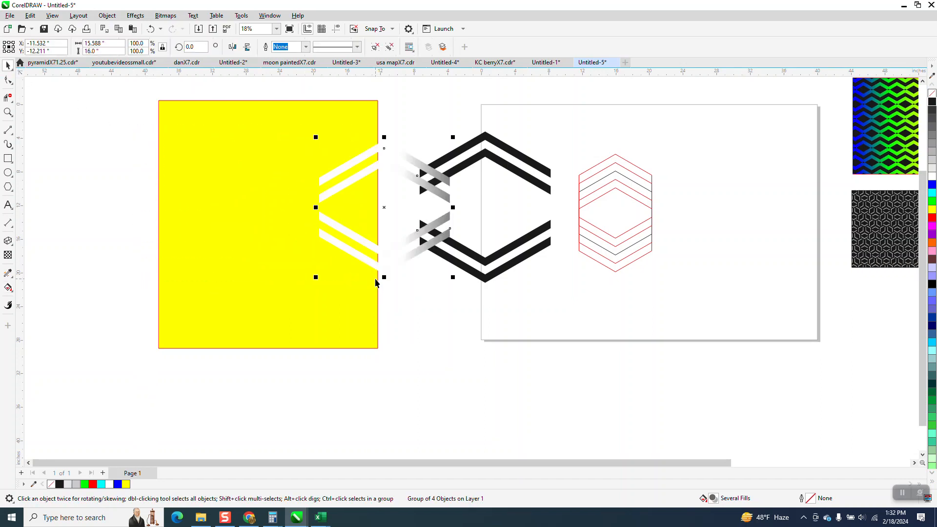
# Step: Delete the set of small red hexagon outlines on the page
pyautogui.scroll(-1, 364, 251)
pyautogui.moveTo(358, 246); pyautogui.dragTo(316, 282)
pyautogui.moveTo(545, 157); pyautogui.dragTo(670, 289)
pyautogui.press('Delete')
# Step: Group the black and gradient chevron groups together and set the group's rotation to 60 degrees
pyautogui.moveTo(377, 125); pyautogui.dragTo(577, 320)
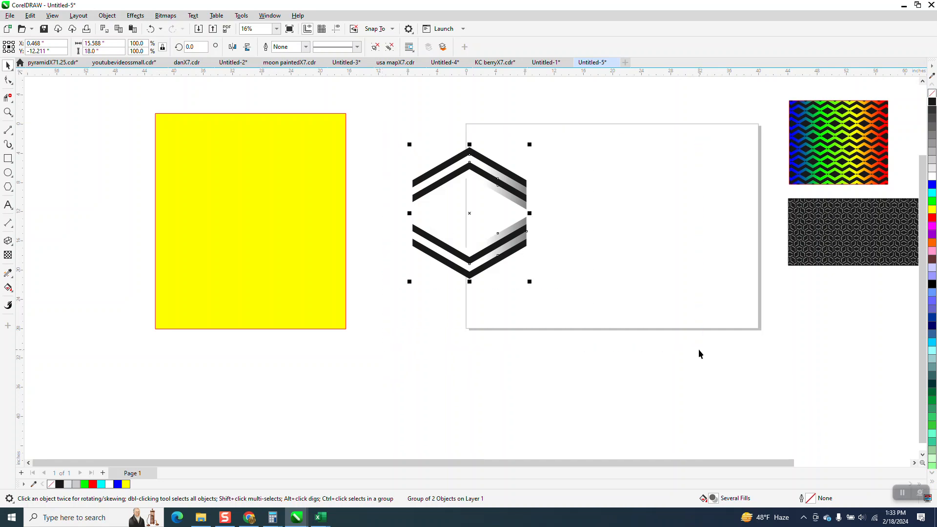
pyautogui.write('30')
pyautogui.press('Return')
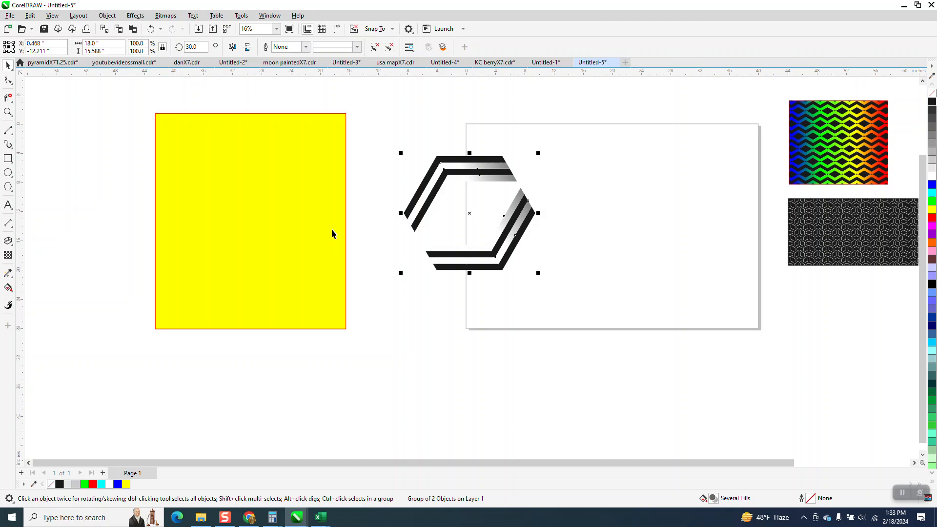
pyautogui.write('60')
pyautogui.press('Return')
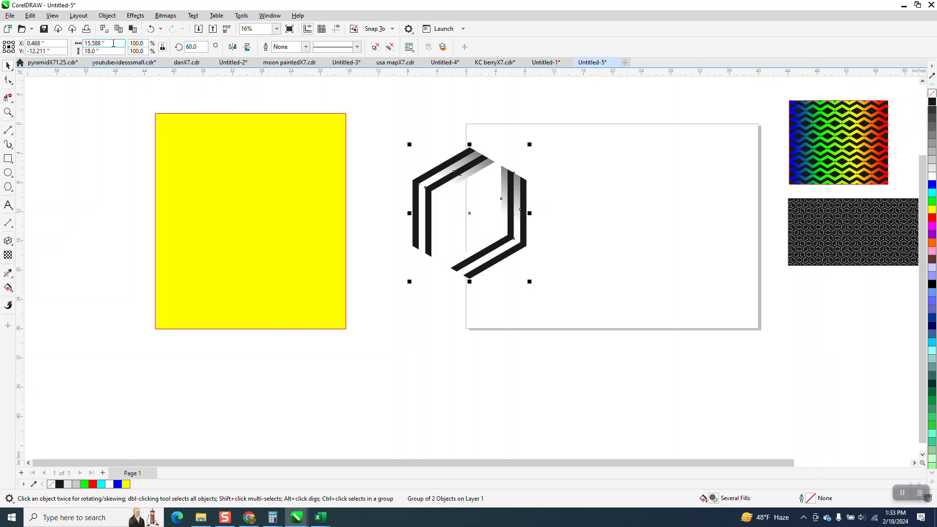
# Step: Scale the rotated chevron hexagon proportionally to a width of 3 inches
pyautogui.write('1')
pyautogui.press('Return')
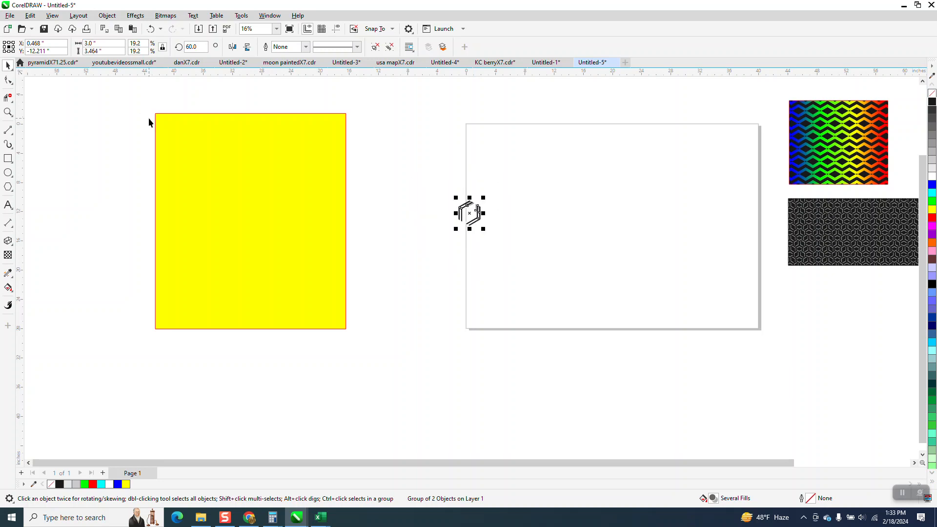
pyautogui.click(8, 113)
pyautogui.moveTo(383, 195); pyautogui.dragTo(645, 291)
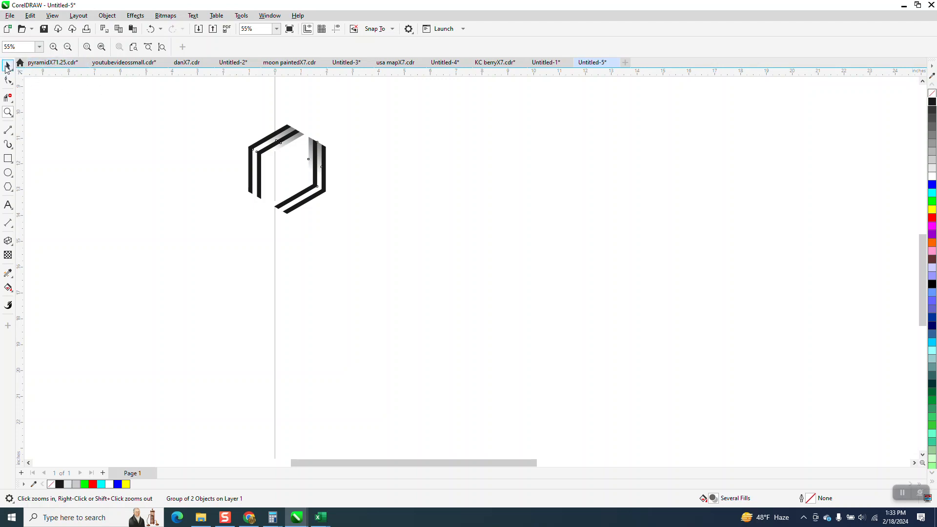
# Step: Set the nudge distance to 3 inches and duplicate the small chevron hexagon one nudge to the right
pyautogui.click(7, 67)
pyautogui.click(334, 74)
pyautogui.click(336, 46)
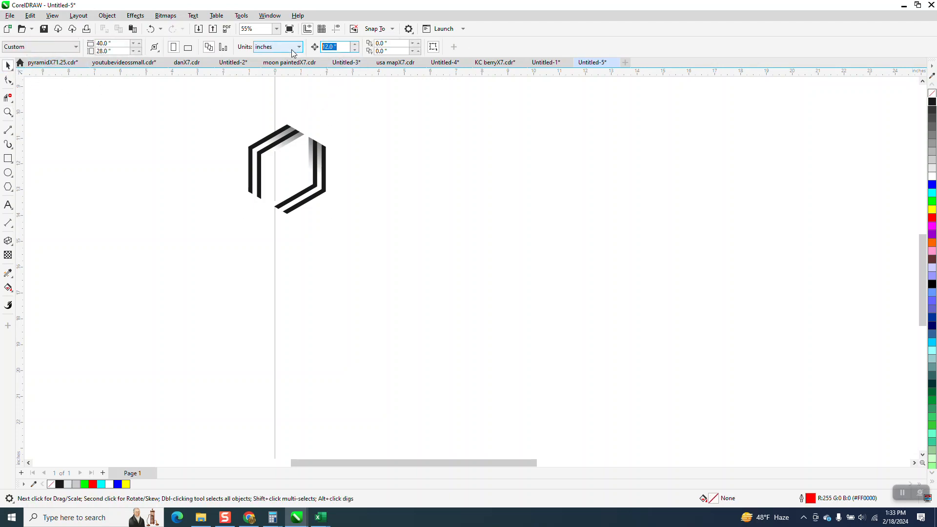
pyautogui.write('3')
pyautogui.press('Return')
pyautogui.moveTo(222, 94); pyautogui.dragTo(362, 226)
pyautogui.press('KP_Add')
pyautogui.press('Right')
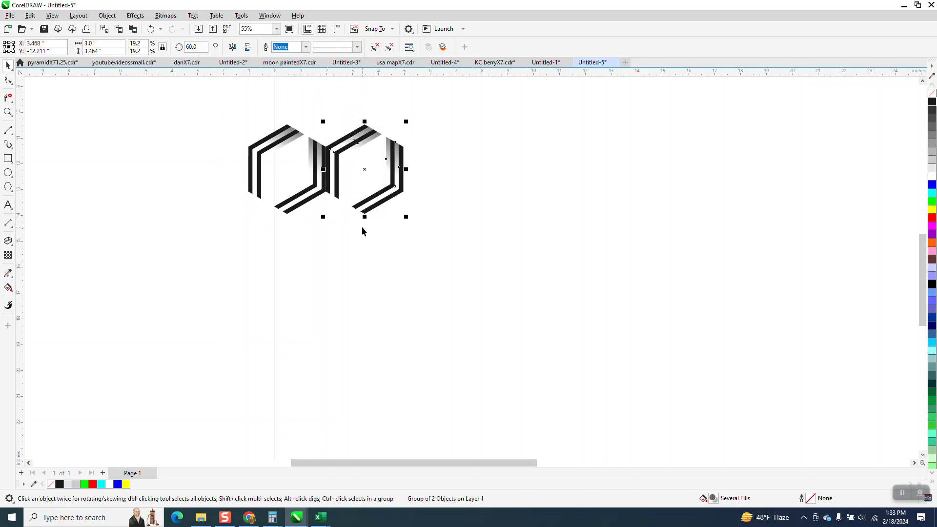
# Step: Repeat the hexagon duplication seven more times and group the resulting row of nine
pyautogui.hotkey('ctrl', 'r')
pyautogui.hotkey('ctrl', 'r')
pyautogui.hotkey('ctrl', 'r')
pyautogui.hotkey('ctrl', 'r')
pyautogui.hotkey('ctrl', 'r')
pyautogui.hotkey('ctrl', 'r')
pyautogui.hotkey('ctrl', 'r')
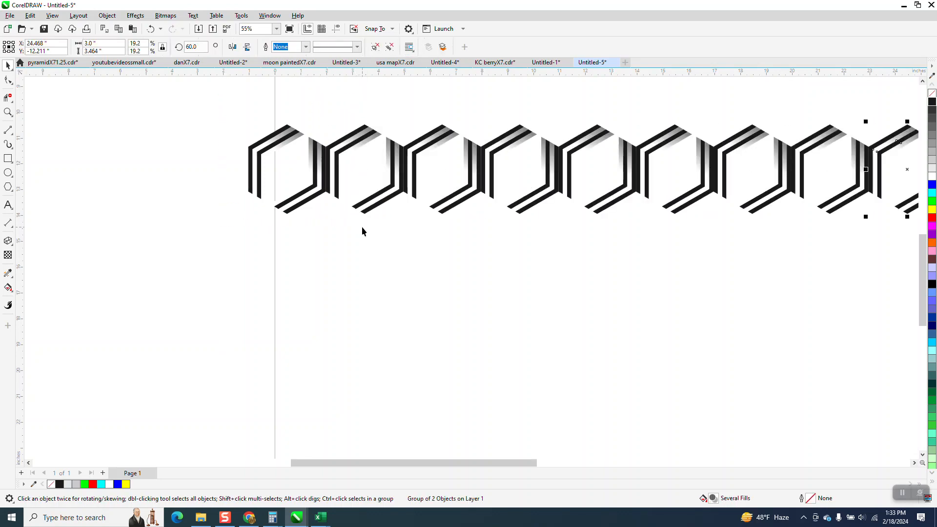
pyautogui.scroll(-2, 221, 187)
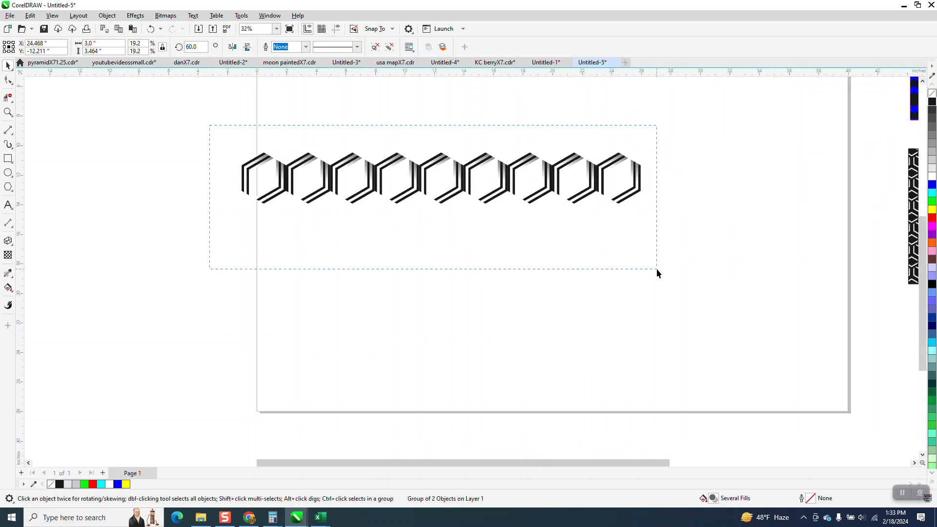
pyautogui.moveTo(657, 273); pyautogui.dragTo(657, 273)
pyautogui.hotkey('ctrl', 'g')
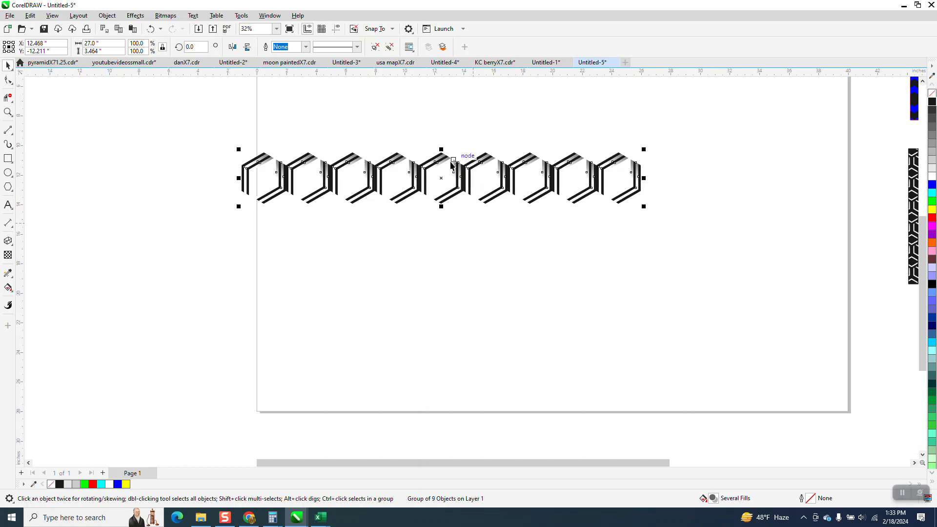
# Step: Place a copy of the hexagon row below and half a hexagon left, nested against the first row's points
pyautogui.moveTo(441, 152); pyautogui.dragTo(420, 194)
pyautogui.click(8, 113)
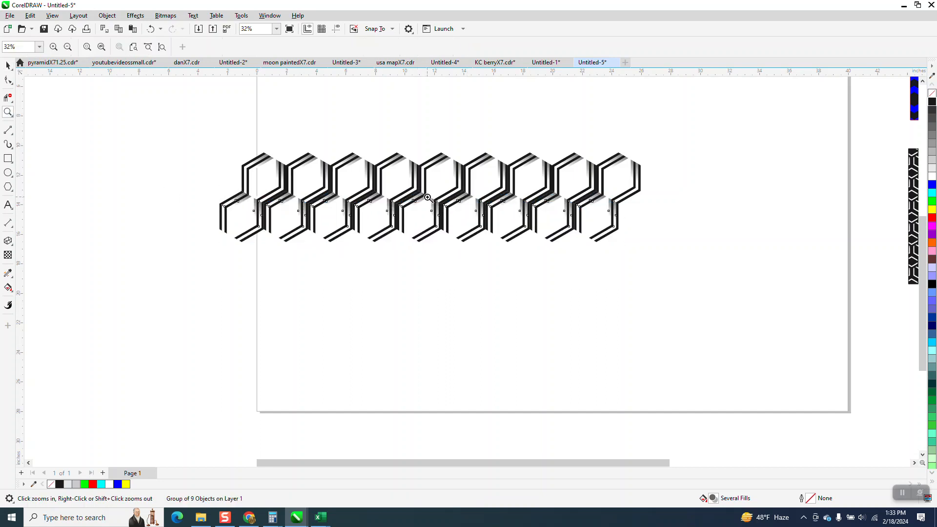
pyautogui.moveTo(393, 174); pyautogui.dragTo(466, 213)
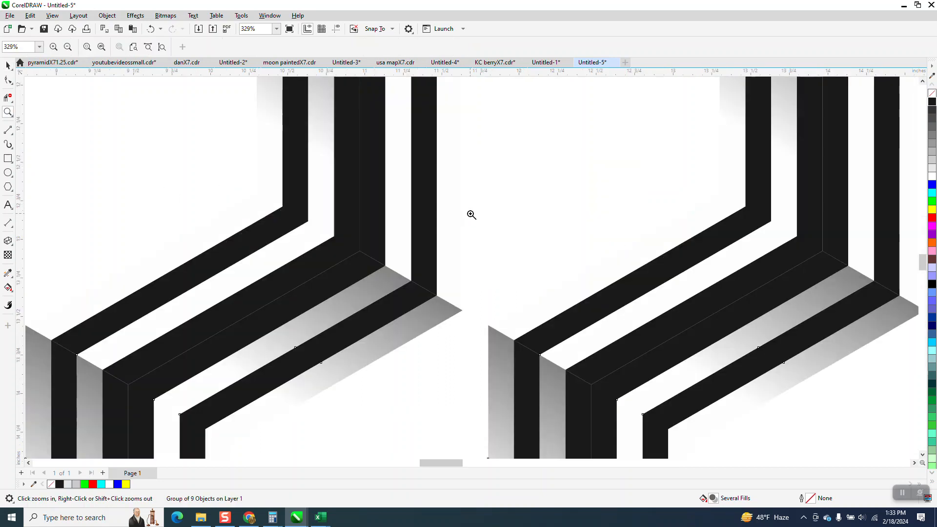
pyautogui.scroll(-3, 470, 210)
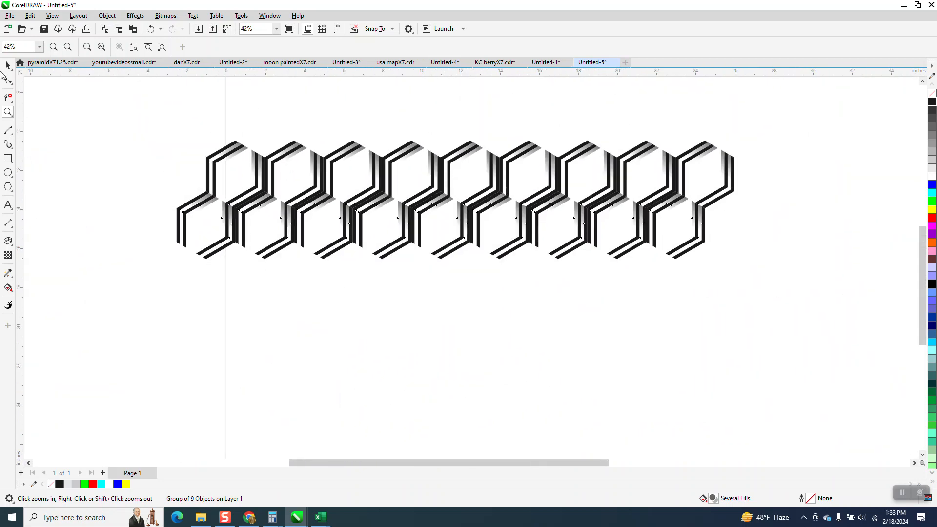
pyautogui.click(7, 65)
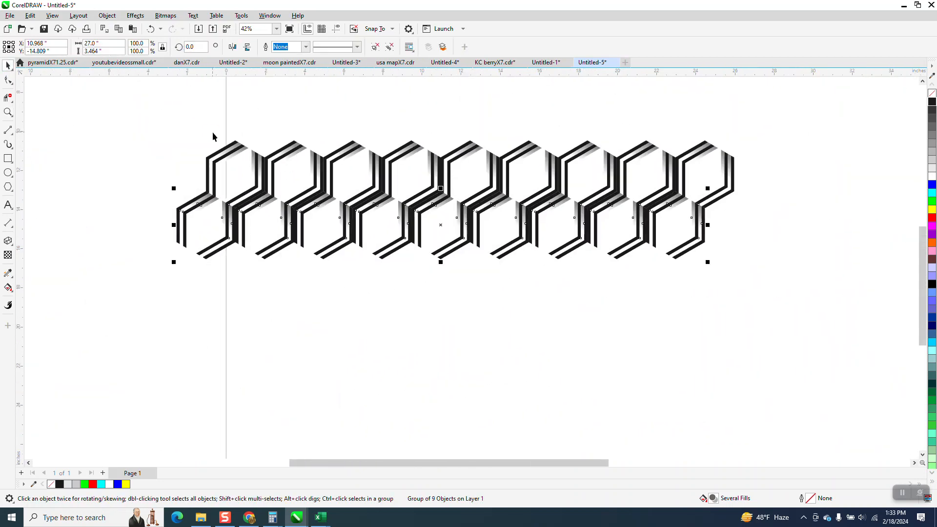
# Step: Group the two hexagon rows and place a copy of the pair directly beneath, nested against it
pyautogui.click(214, 133)
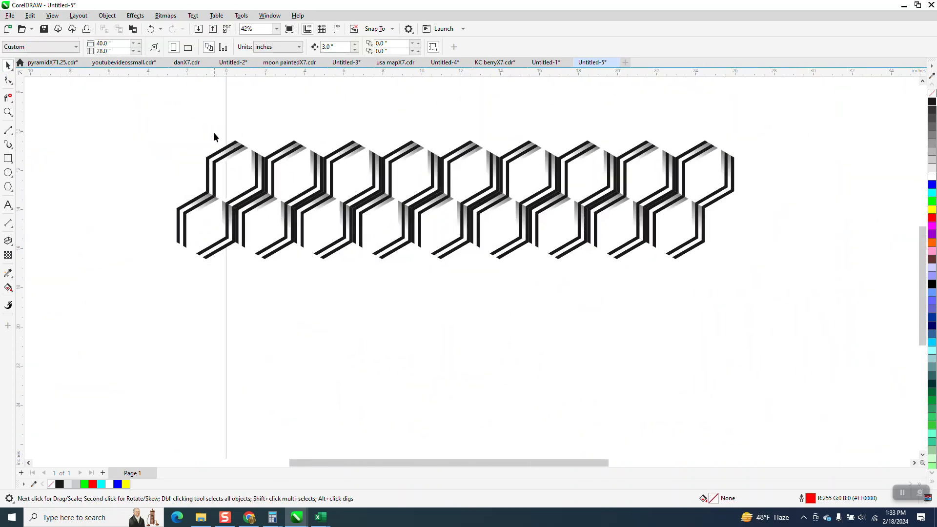
pyautogui.moveTo(268, 222); pyautogui.dragTo(793, 306)
pyautogui.hotkey('ctrl', 'g')
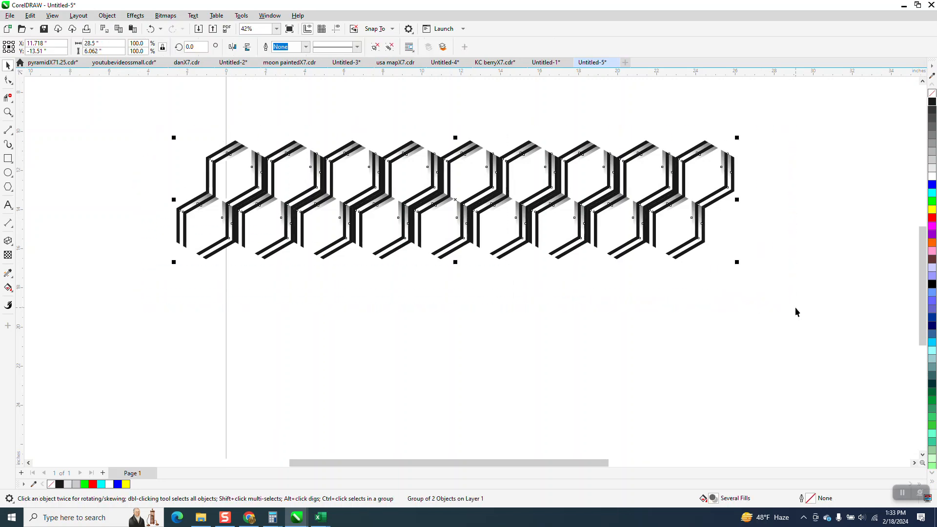
pyautogui.moveTo(472, 149); pyautogui.dragTo(490, 256)
pyautogui.scroll(-2, 441, 211)
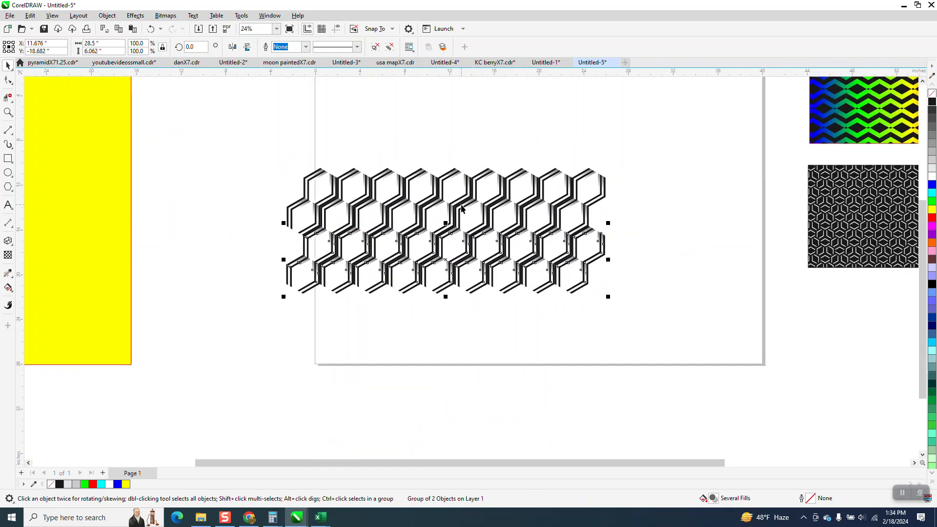
# Step: Repeat the double-row duplication four more times down the page
pyautogui.hotkey('ctrl', 'r')
pyautogui.hotkey('ctrl', 'r')
pyautogui.hotkey('ctrl', 'r')
pyautogui.hotkey('ctrl', 'r')
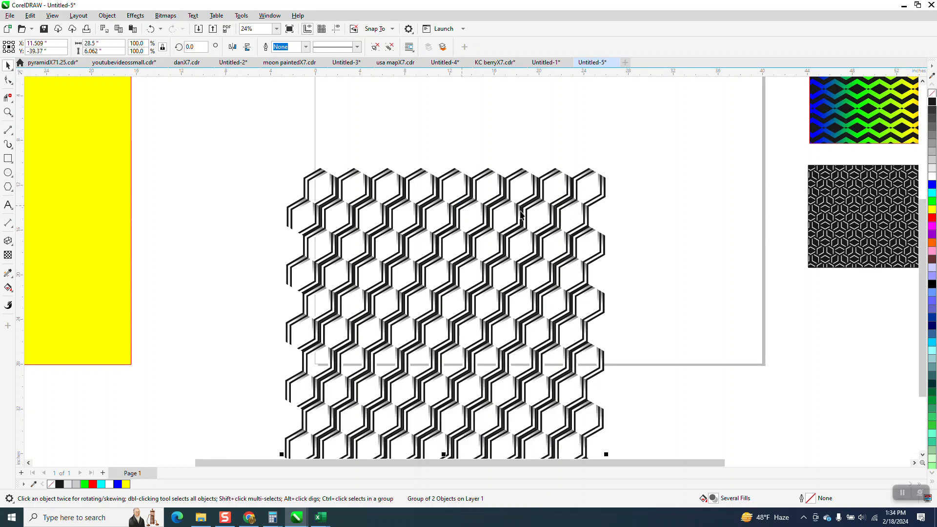
# Step: Group all six double rows into one pattern and rotate it 90 degrees
pyautogui.scroll(-3, 341, 130)
pyautogui.moveTo(331, 136); pyautogui.dragTo(581, 423)
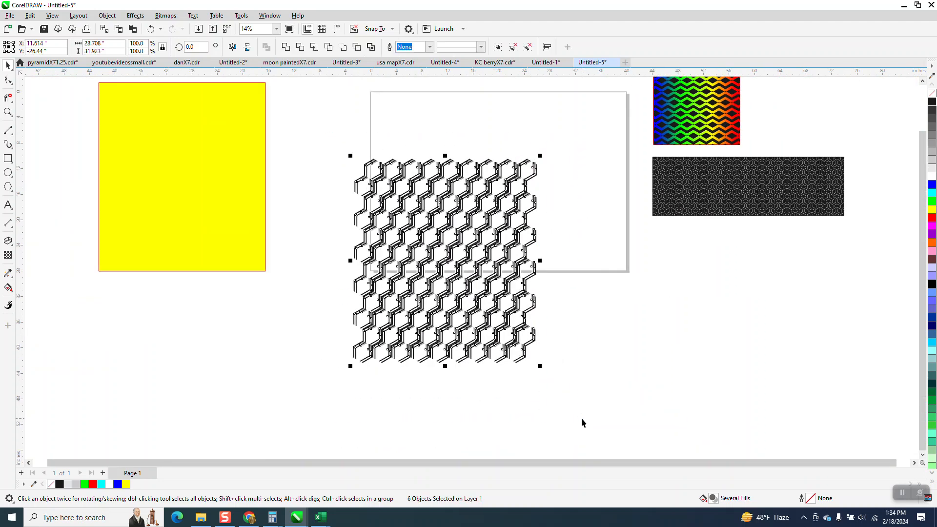
pyautogui.hotkey('ctrl', 'g')
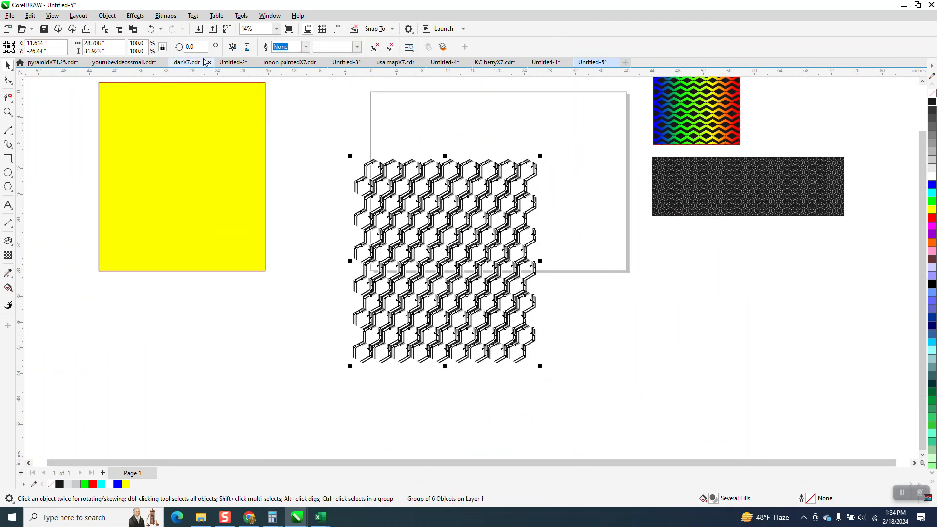
pyautogui.write('90')
pyautogui.press('Return')
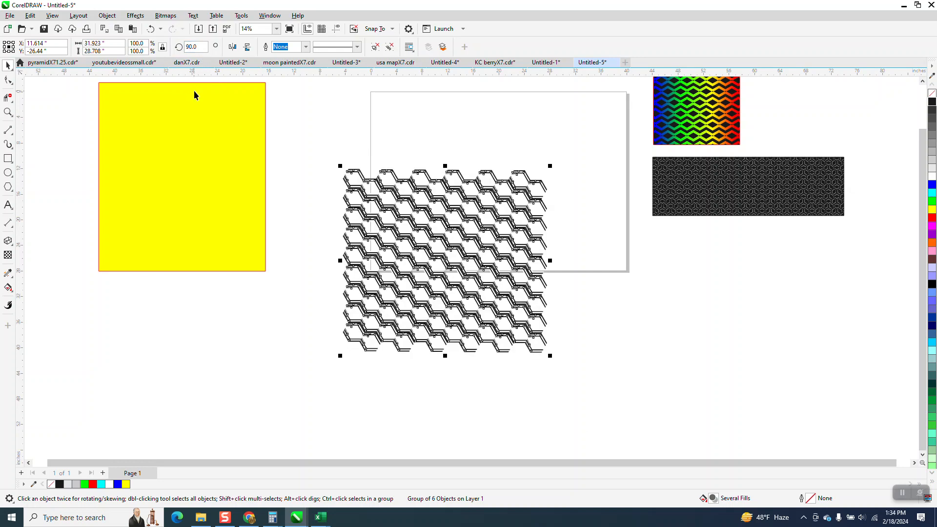
# Step: Move the yellow rectangle behind the left part of the pattern and inspect the open hexagon centers
pyautogui.moveTo(257, 183); pyautogui.dragTo(402, 255)
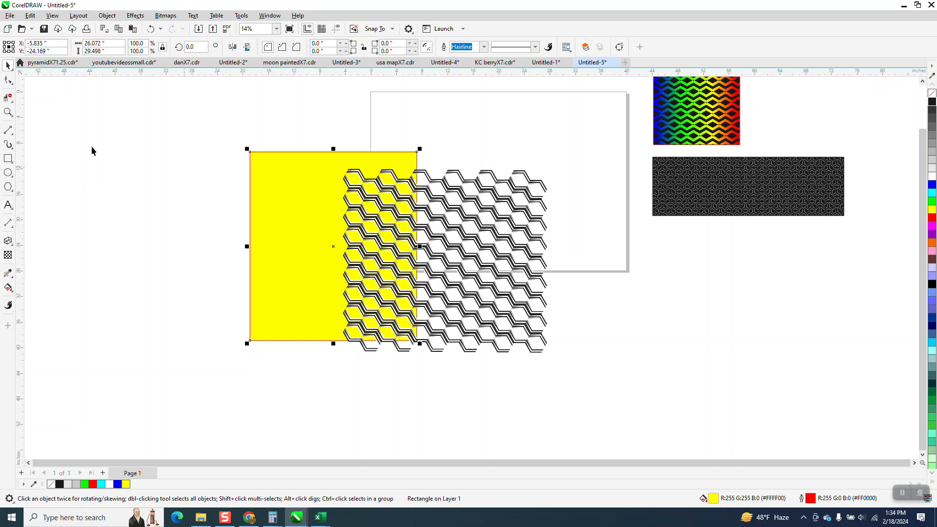
pyautogui.click(8, 112)
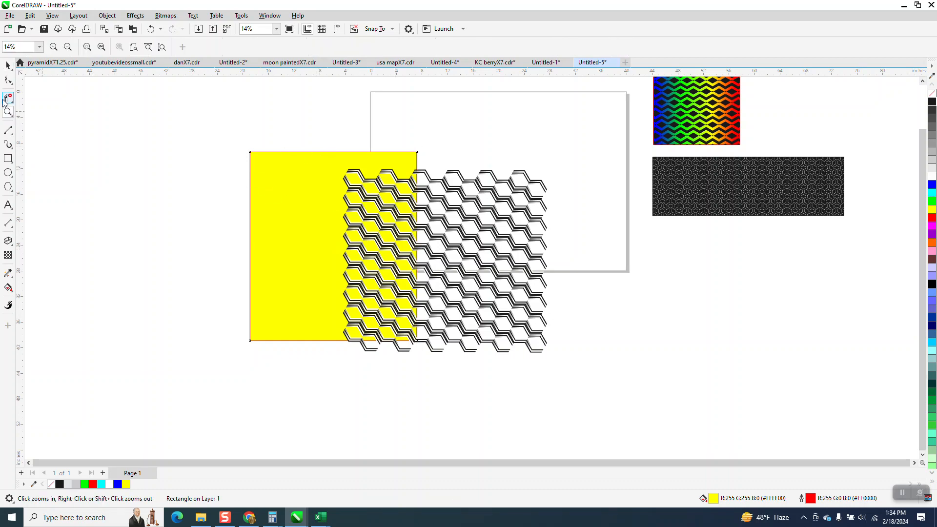
pyautogui.click(445, 211)
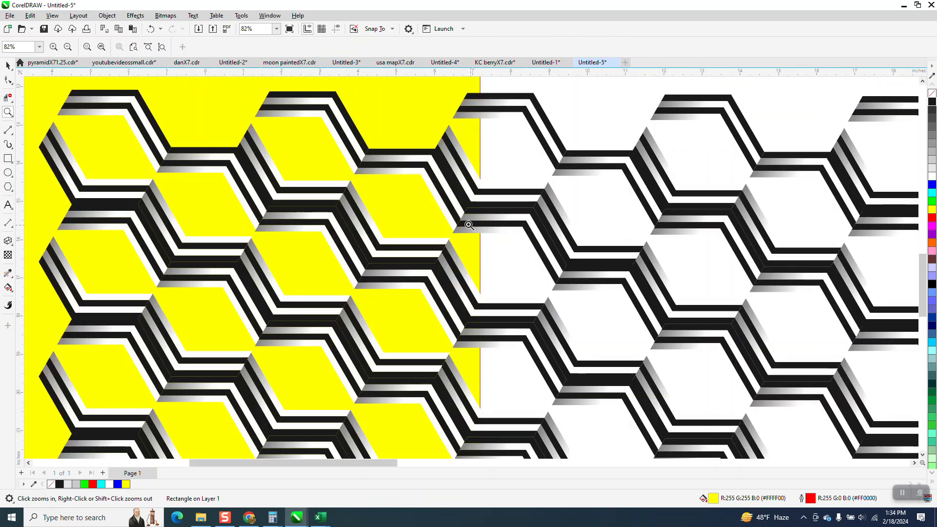
pyautogui.scroll(-3, 377, 175)
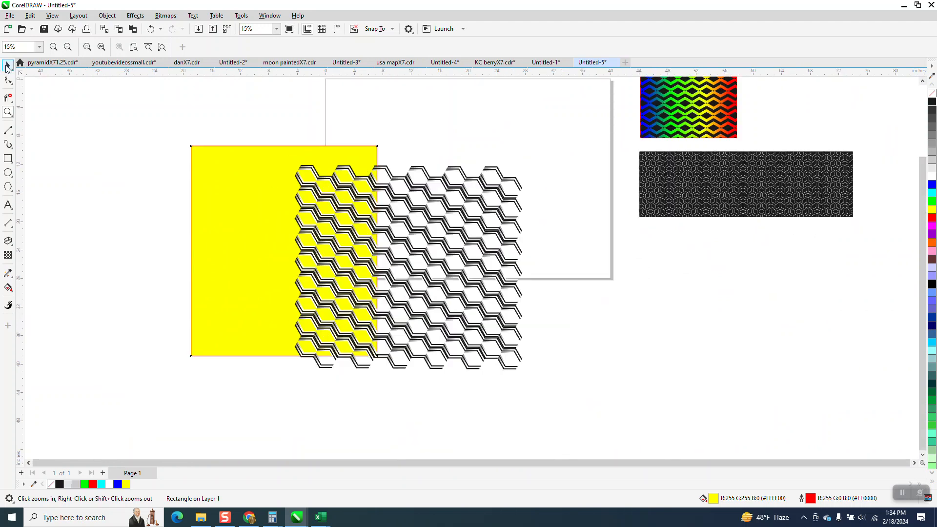
# Step: Delete the yellow rectangle and center the hexagon pattern on the page
pyautogui.press('space')
pyautogui.click(225, 177)
pyautogui.press('Delete')
pyautogui.click(410, 211)
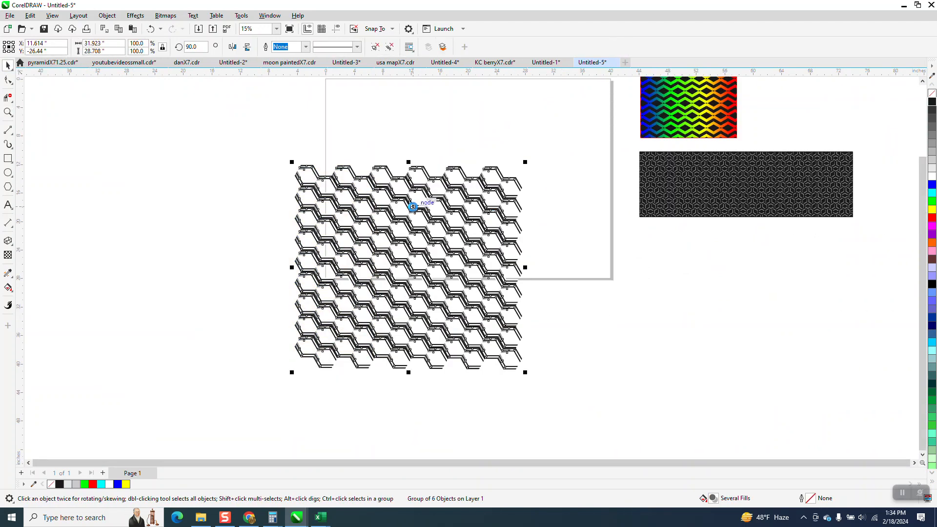
pyautogui.press('p')
pyautogui.scroll(-1, 414, 206)
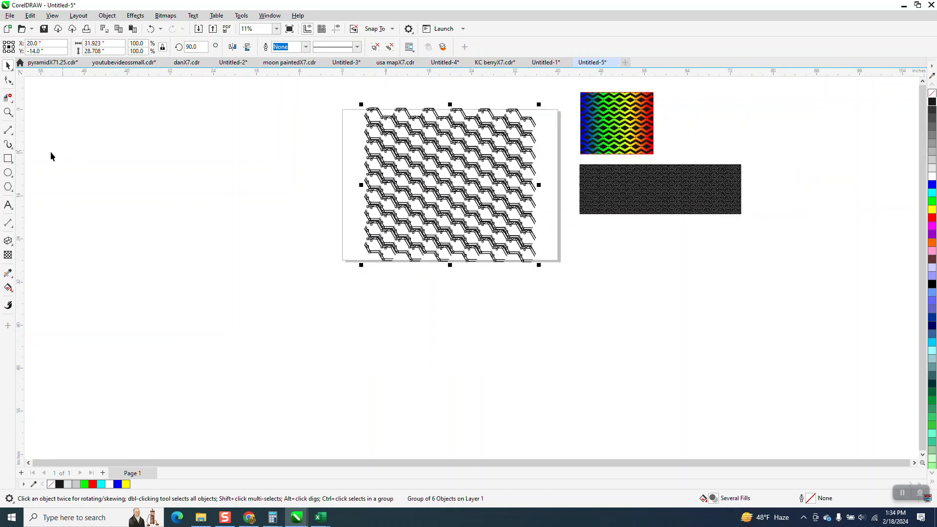
# Step: Create a rectangle matching the pattern's bounds and scale it about its center to 90 percent
pyautogui.click(7, 159)
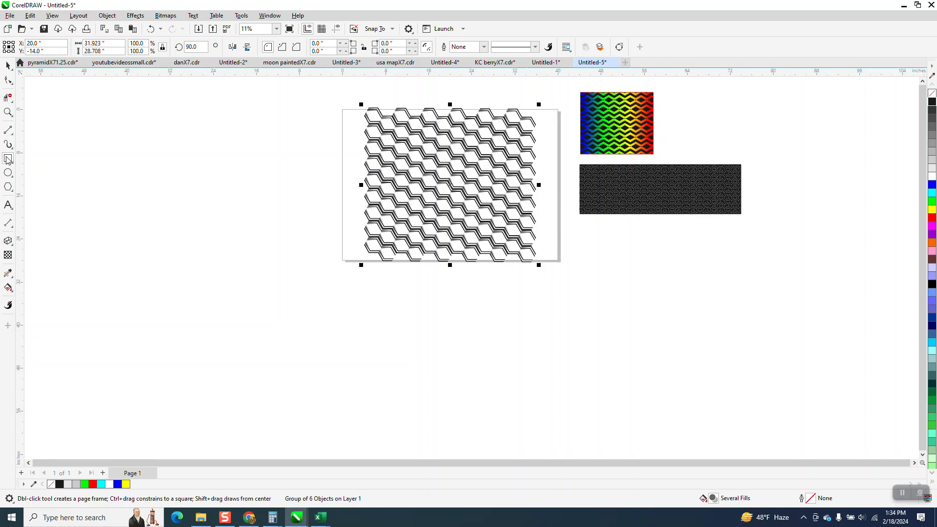
pyautogui.doubleClick(8, 159)
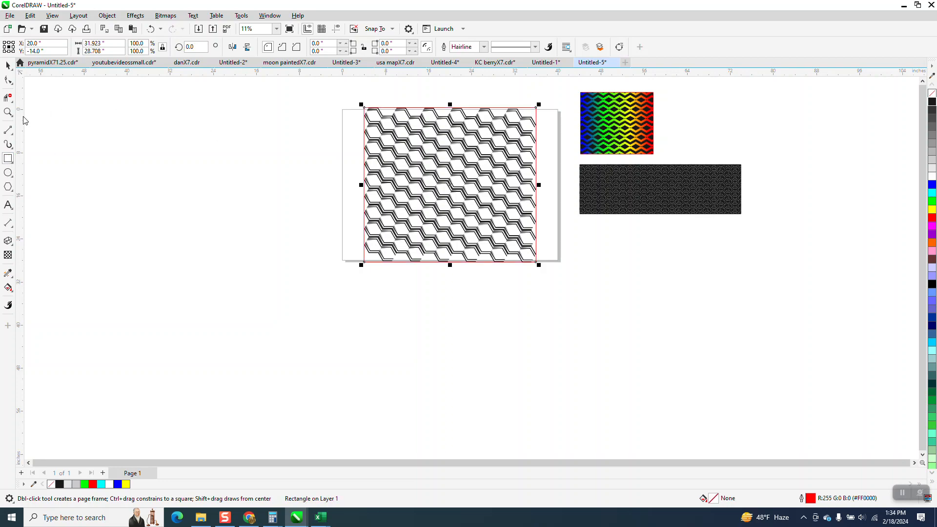
pyautogui.click(8, 113)
pyautogui.moveTo(330, 105); pyautogui.dragTo(647, 321)
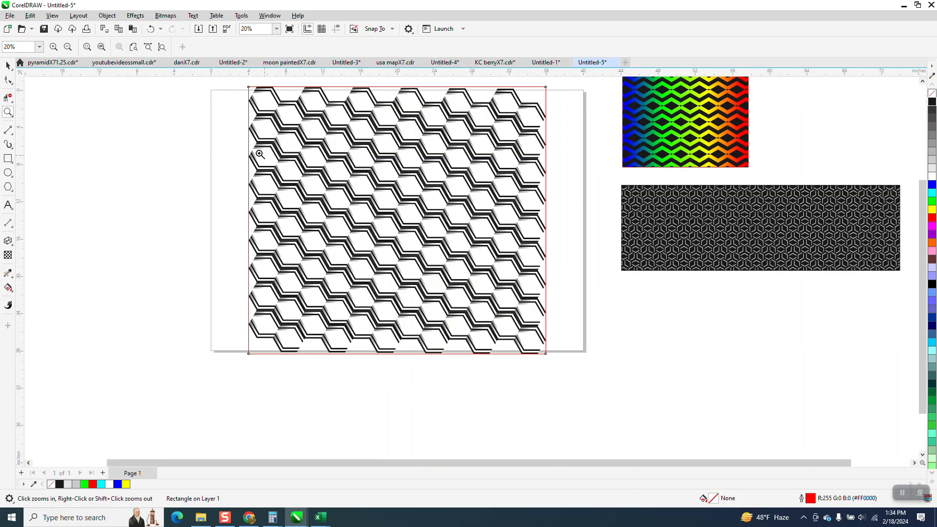
pyautogui.click(8, 66)
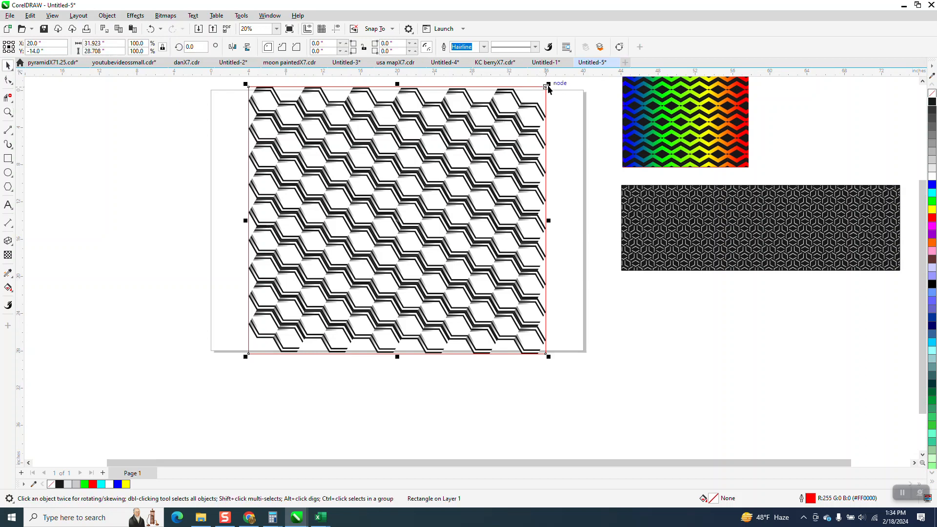
pyautogui.moveTo(547, 85); pyautogui.dragTo(544, 95)
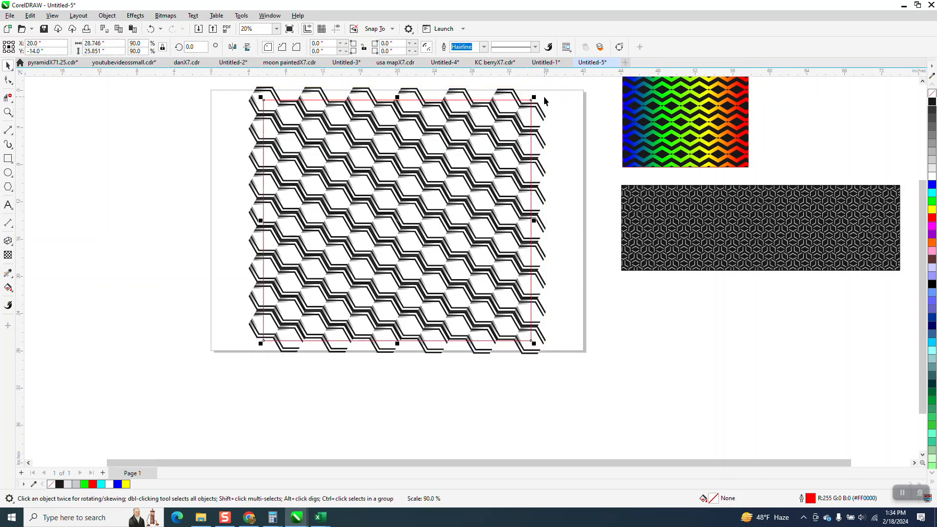
# Step: Intersect the pattern with the rectangle and move the cropped copy off the page, below the dark hexagon pattern
pyautogui.scroll(-2, 299, 198)
pyautogui.moveTo(299, 198); pyautogui.dragTo(450, 279)
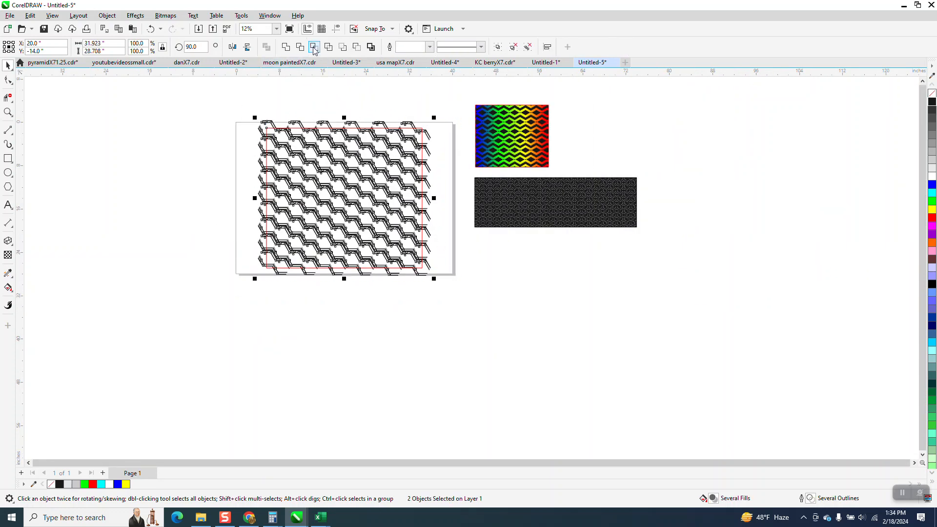
pyautogui.click(315, 47)
pyautogui.moveTo(375, 178); pyautogui.dragTo(158, 326)
pyautogui.moveTo(164, 324); pyautogui.dragTo(600, 306)
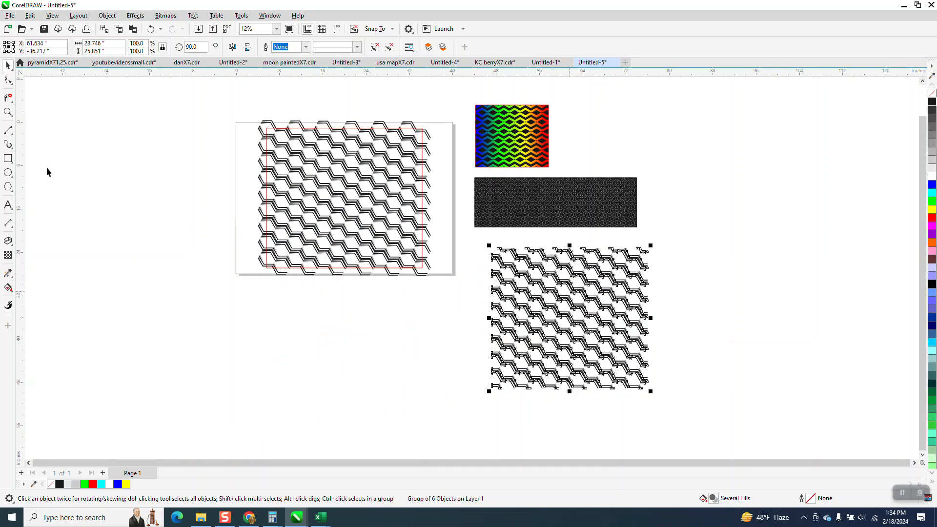
# Step: Create a rectangle matching the cropped chevron pattern's bounds and move it 33 inches to the right, clear of the pattern
pyautogui.click(8, 161)
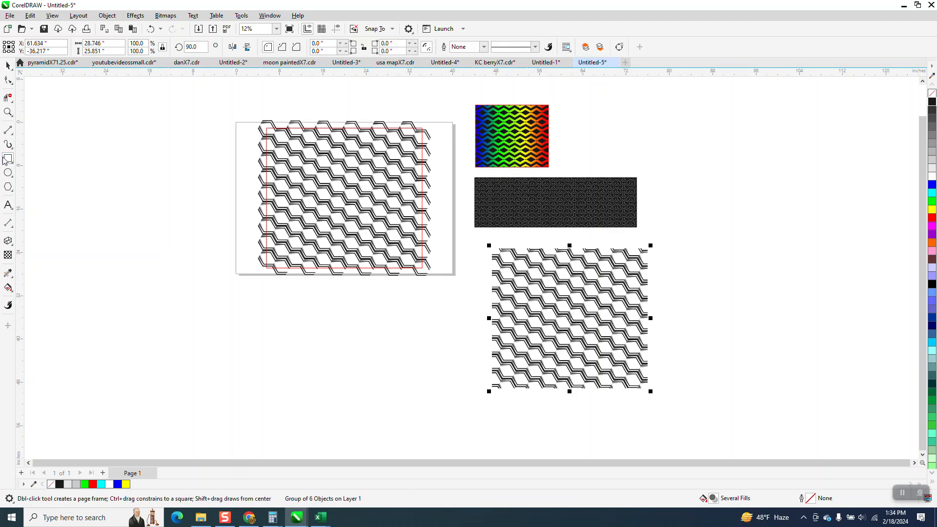
pyautogui.keyDown('shift'); pyautogui.doubleClick(7, 159); pyautogui.keyUp('shift')
pyautogui.press('Right')
pyautogui.press('Right')
pyautogui.press('Right')
pyautogui.press('Right')
pyautogui.press('Right')
pyautogui.press('Right')
pyautogui.press('Right')
pyautogui.press('Right')
pyautogui.press('Right')
pyautogui.press('Right')
pyautogui.press('Right')
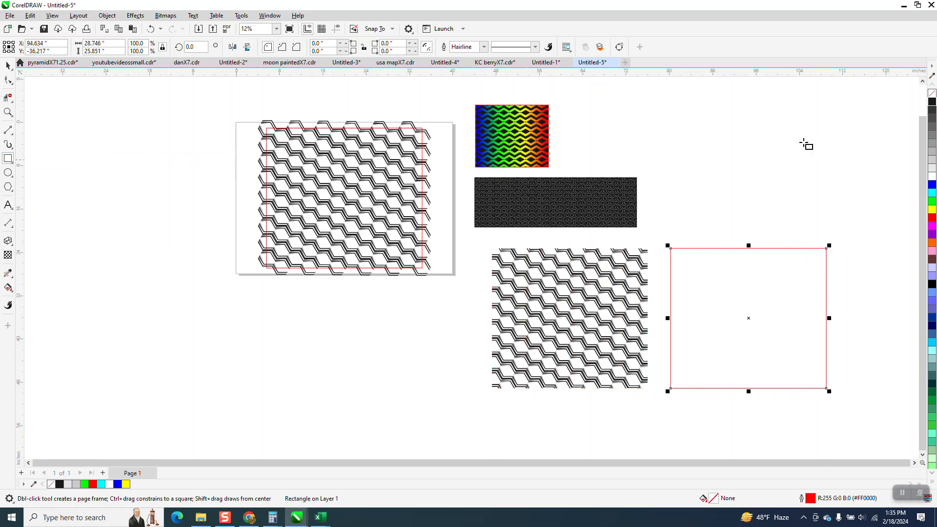
# Step: Fill the new rectangle with a horizontal fountain fill running from blue through green and yellow to red
pyautogui.click(930, 184)
pyautogui.click(13, 288)
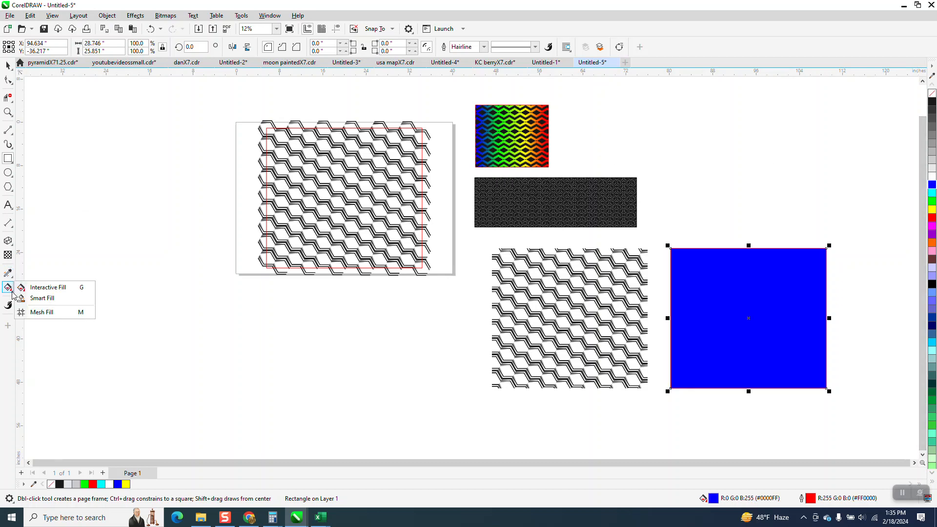
pyautogui.click(39, 287)
pyautogui.moveTo(672, 320); pyautogui.dragTo(820, 318)
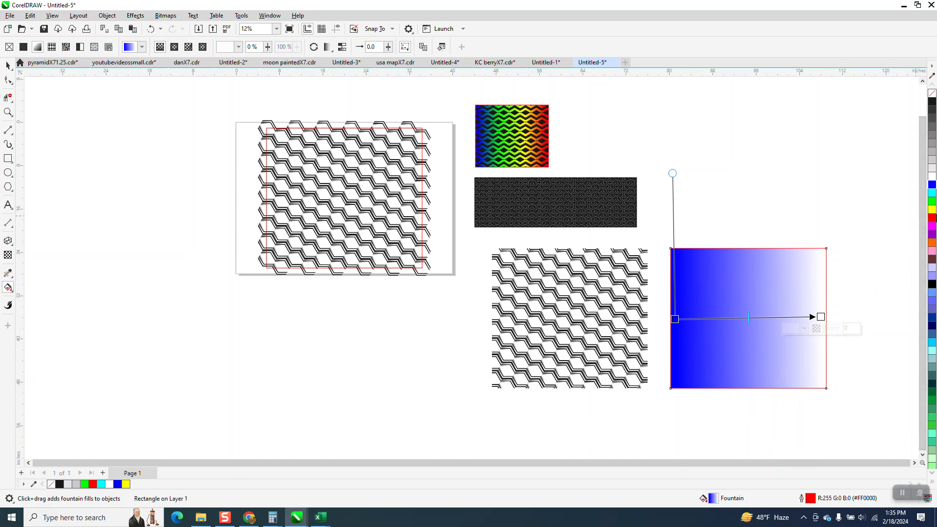
pyautogui.moveTo(931, 218); pyautogui.dragTo(830, 319)
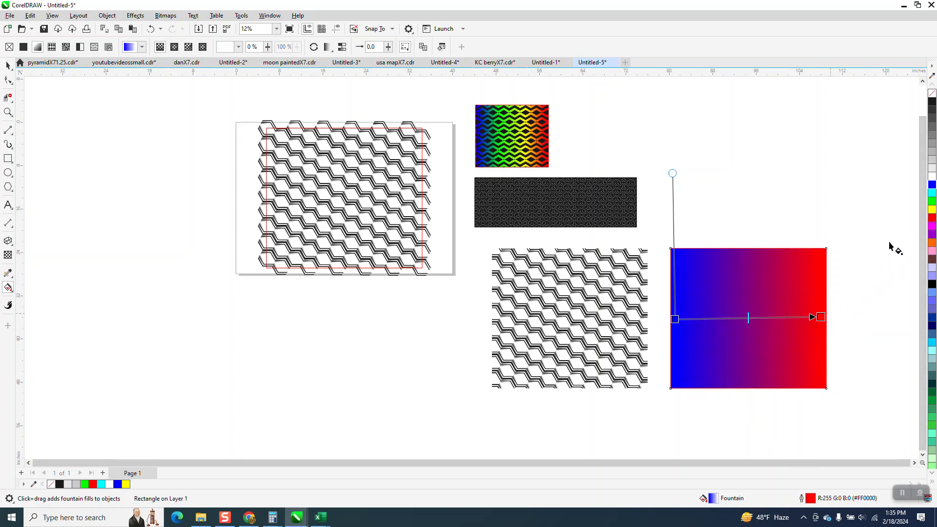
pyautogui.moveTo(889, 252); pyautogui.dragTo(775, 318)
pyautogui.moveTo(932, 201); pyautogui.dragTo(727, 319)
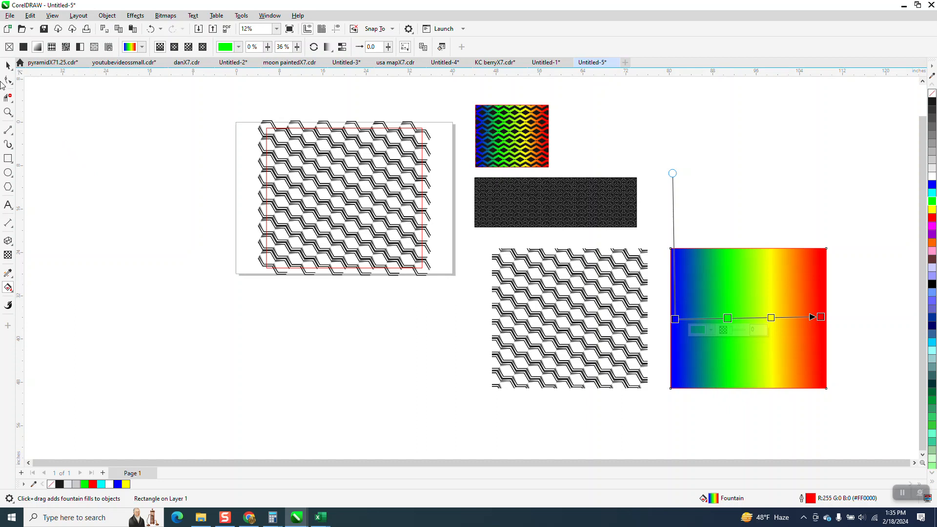
# Step: Send the rainbow rectangle behind the other objects and move it left until it lines up with the cropped chevron pattern
pyautogui.click(7, 65)
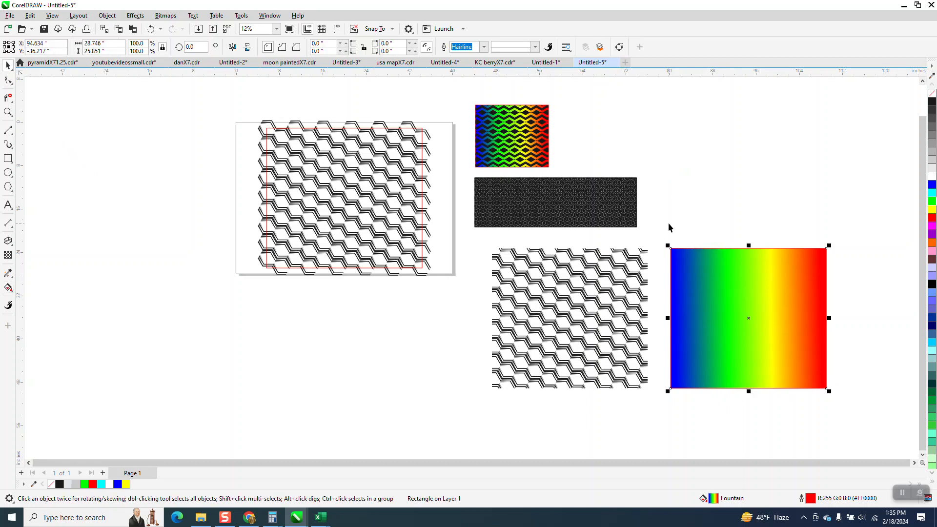
pyautogui.click(107, 15)
pyautogui.click(274, 185)
pyautogui.press('Left')
pyautogui.press('Left')
pyautogui.press('Left')
pyautogui.press('Left')
pyautogui.press('Left')
pyautogui.press('Left')
pyautogui.press('Left')
pyautogui.press('Left')
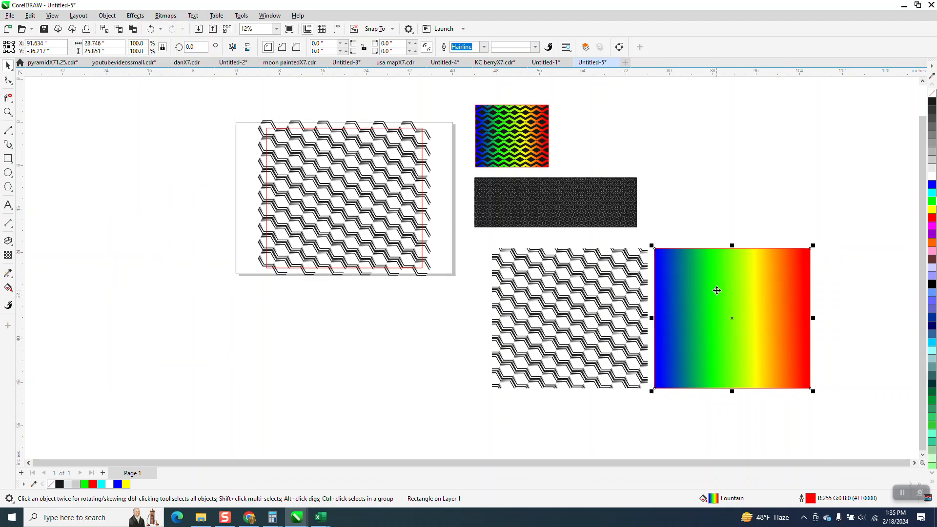
pyautogui.press('Left')
pyautogui.press('Left')
pyautogui.press('Left')
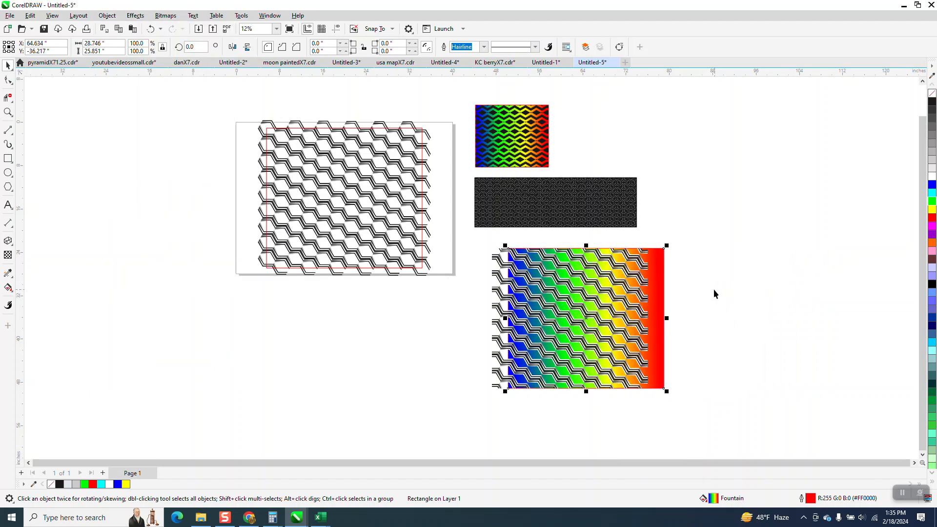
# Step: Examine the rainbow-backed chevron pattern, the dark hexagon pattern and the rainbow diamond pattern up close
pyautogui.click(8, 112)
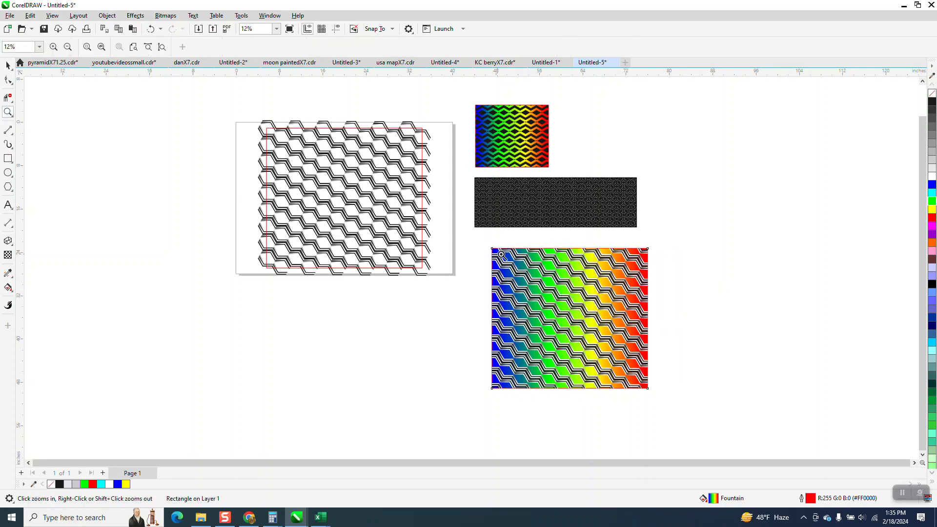
pyautogui.click(681, 367)
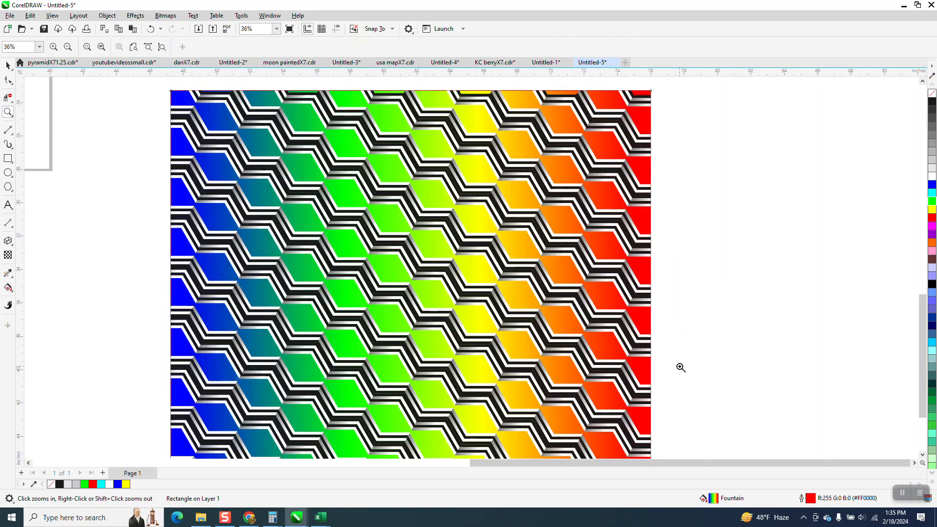
pyautogui.rightClick(513, 267)
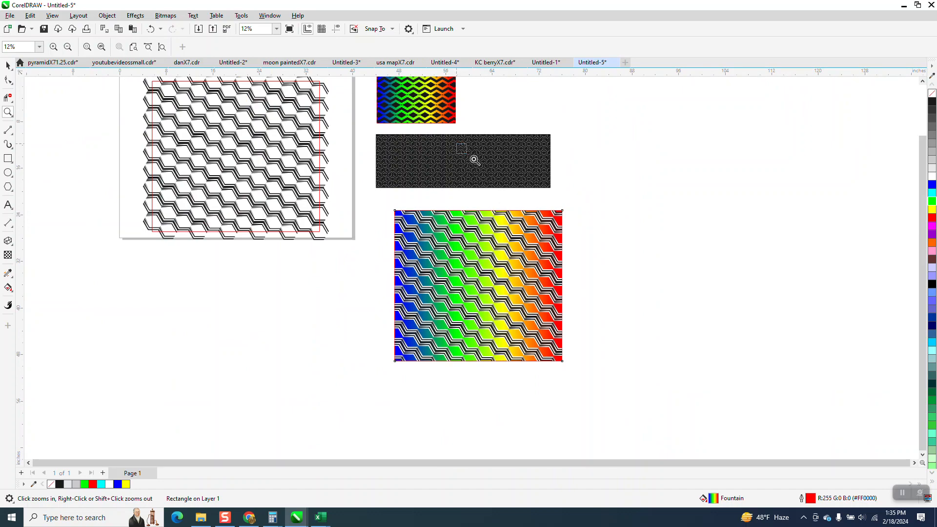
pyautogui.moveTo(474, 159); pyautogui.dragTo(559, 189)
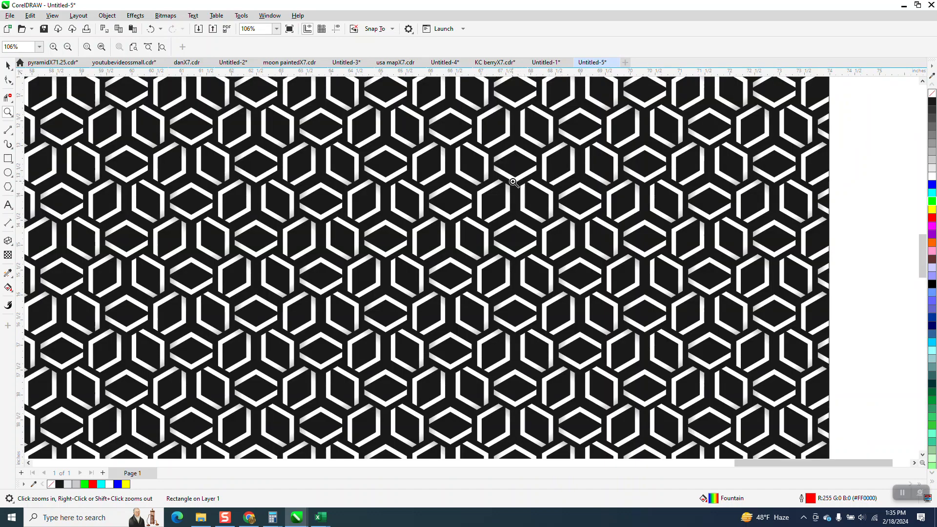
pyautogui.rightClick(492, 165)
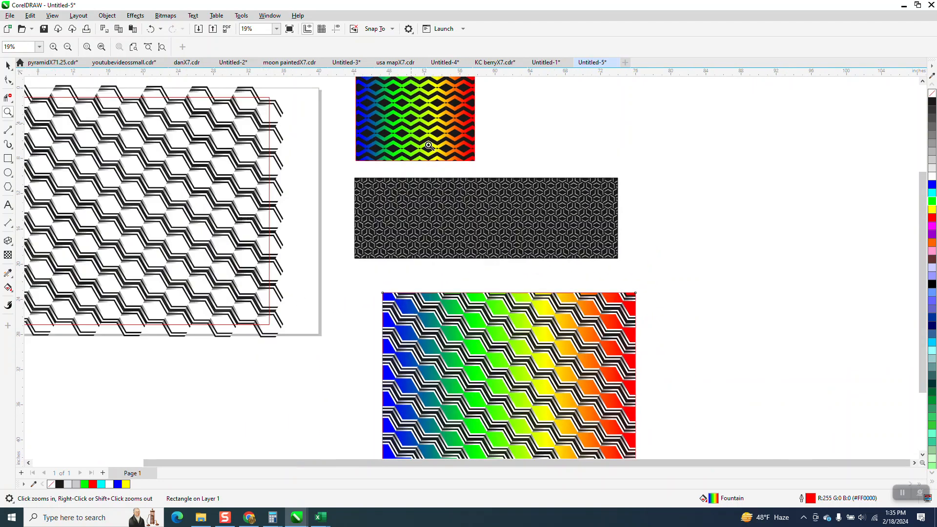
pyautogui.moveTo(429, 145); pyautogui.dragTo(535, 179)
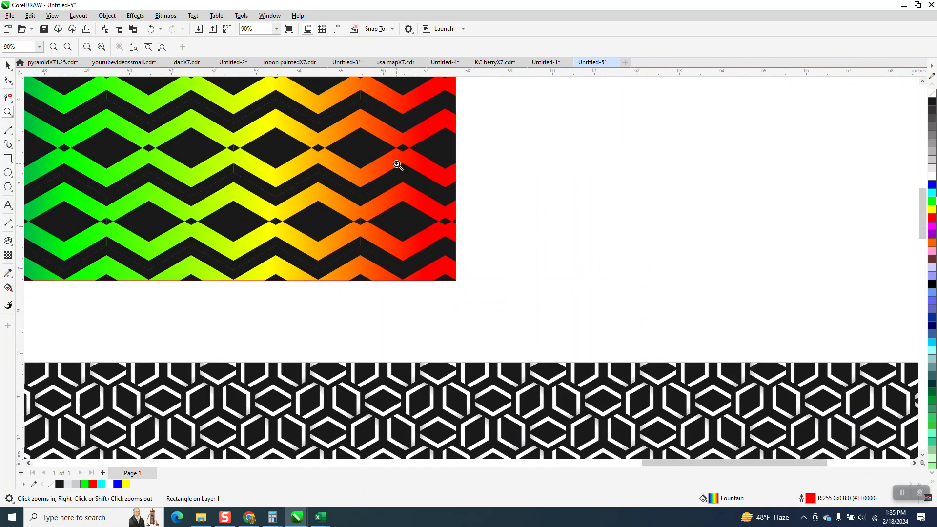
pyautogui.rightClick(369, 147)
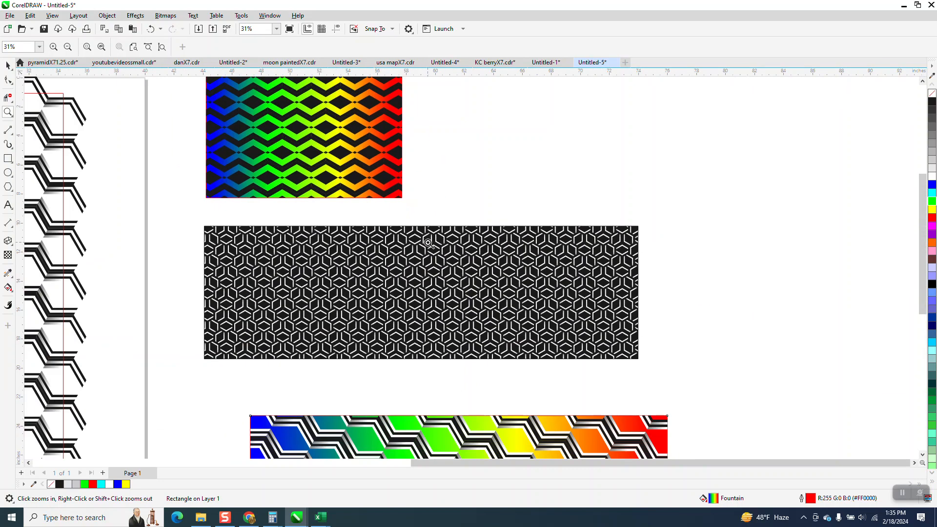
pyautogui.rightClick(429, 230)
pyautogui.rightClick(433, 226)
pyautogui.moveTo(541, 368); pyautogui.dragTo(542, 368)
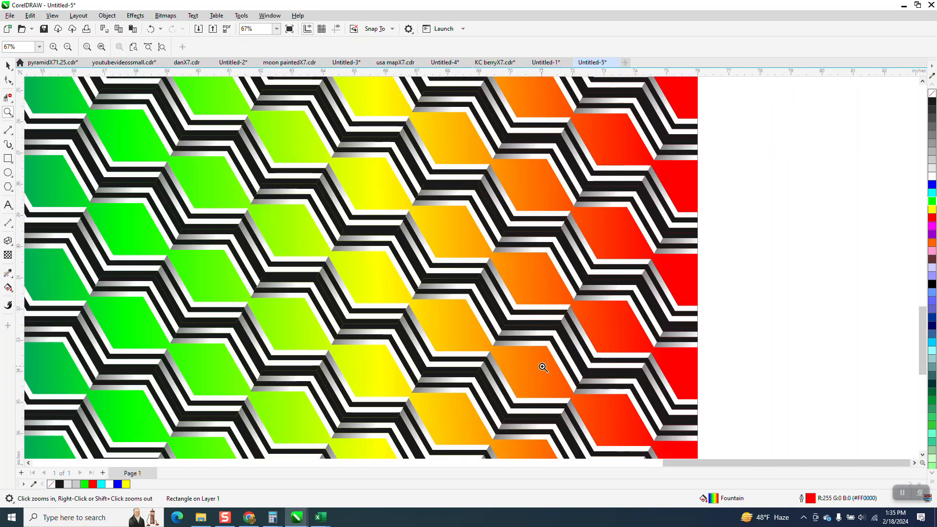
pyautogui.rightClick(520, 294)
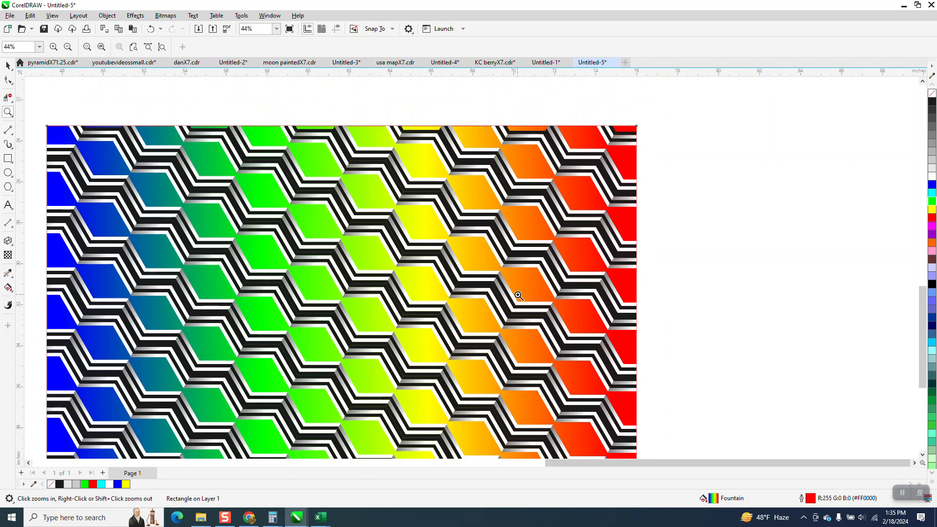
pyautogui.rightClick(523, 288)
pyautogui.rightClick(522, 287)
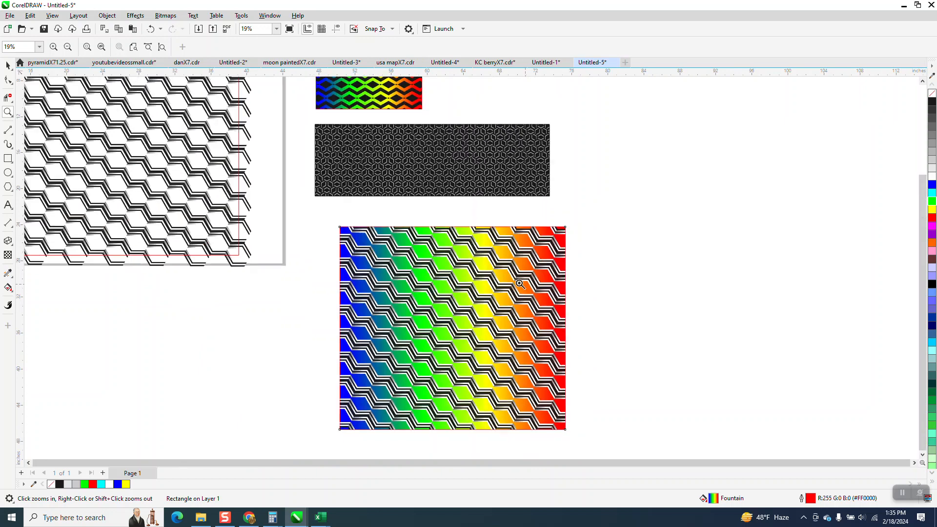
pyautogui.moveTo(365, 231); pyautogui.dragTo(609, 419)
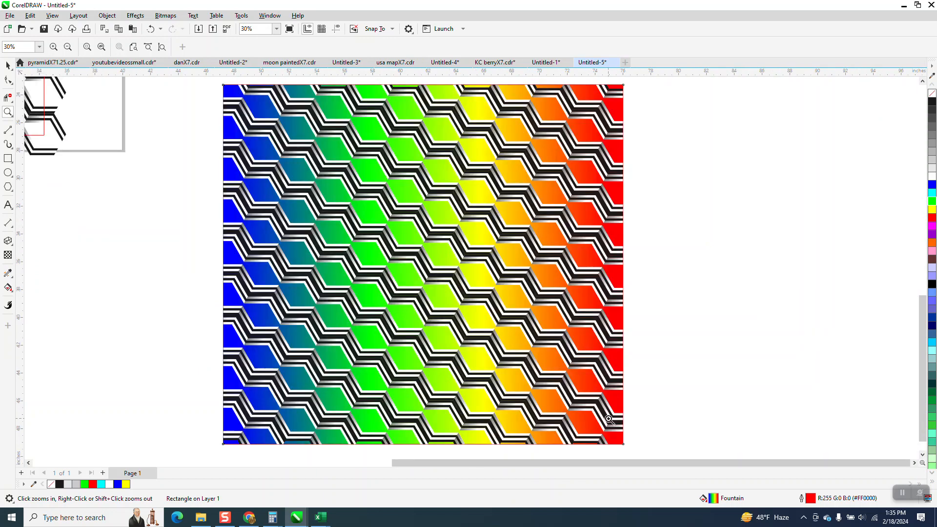